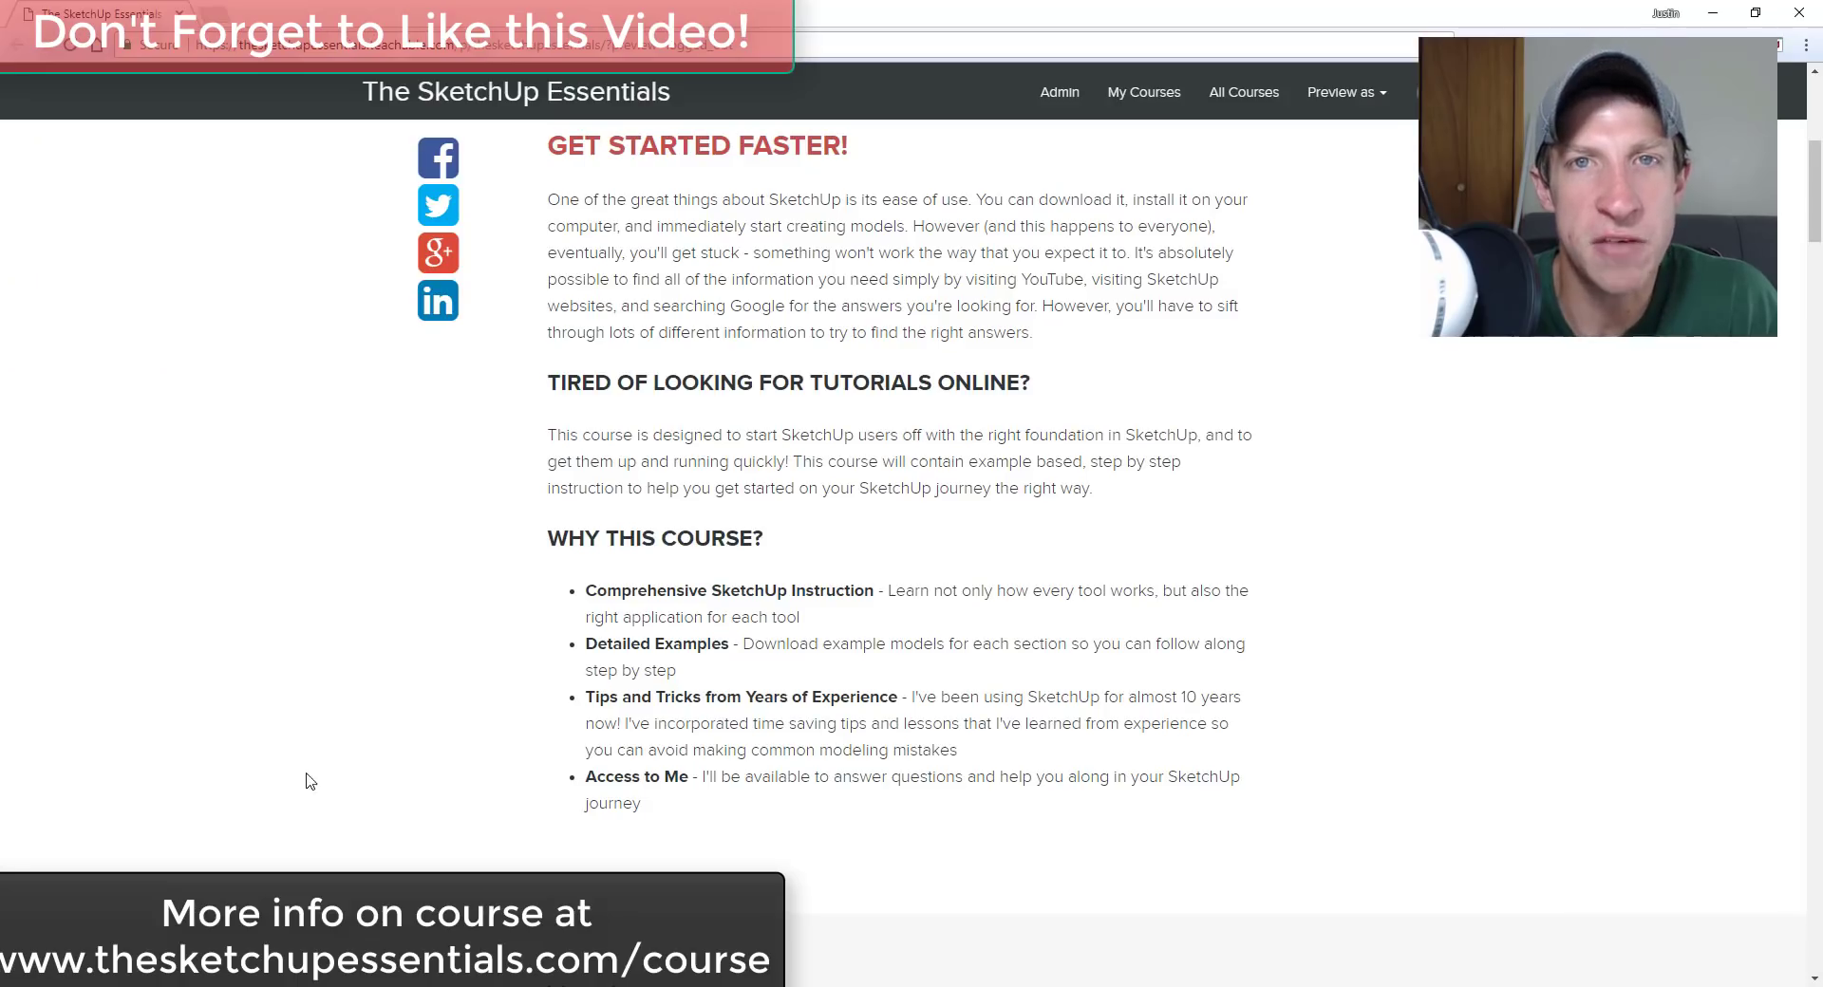
Step: Read through the SketchUp course page, covering the audience, the learning topics and the modeling sections
{"action": "scroll", "coordinate": [410, 698], "scroll_direction": "down", "scroll_amount": 8}
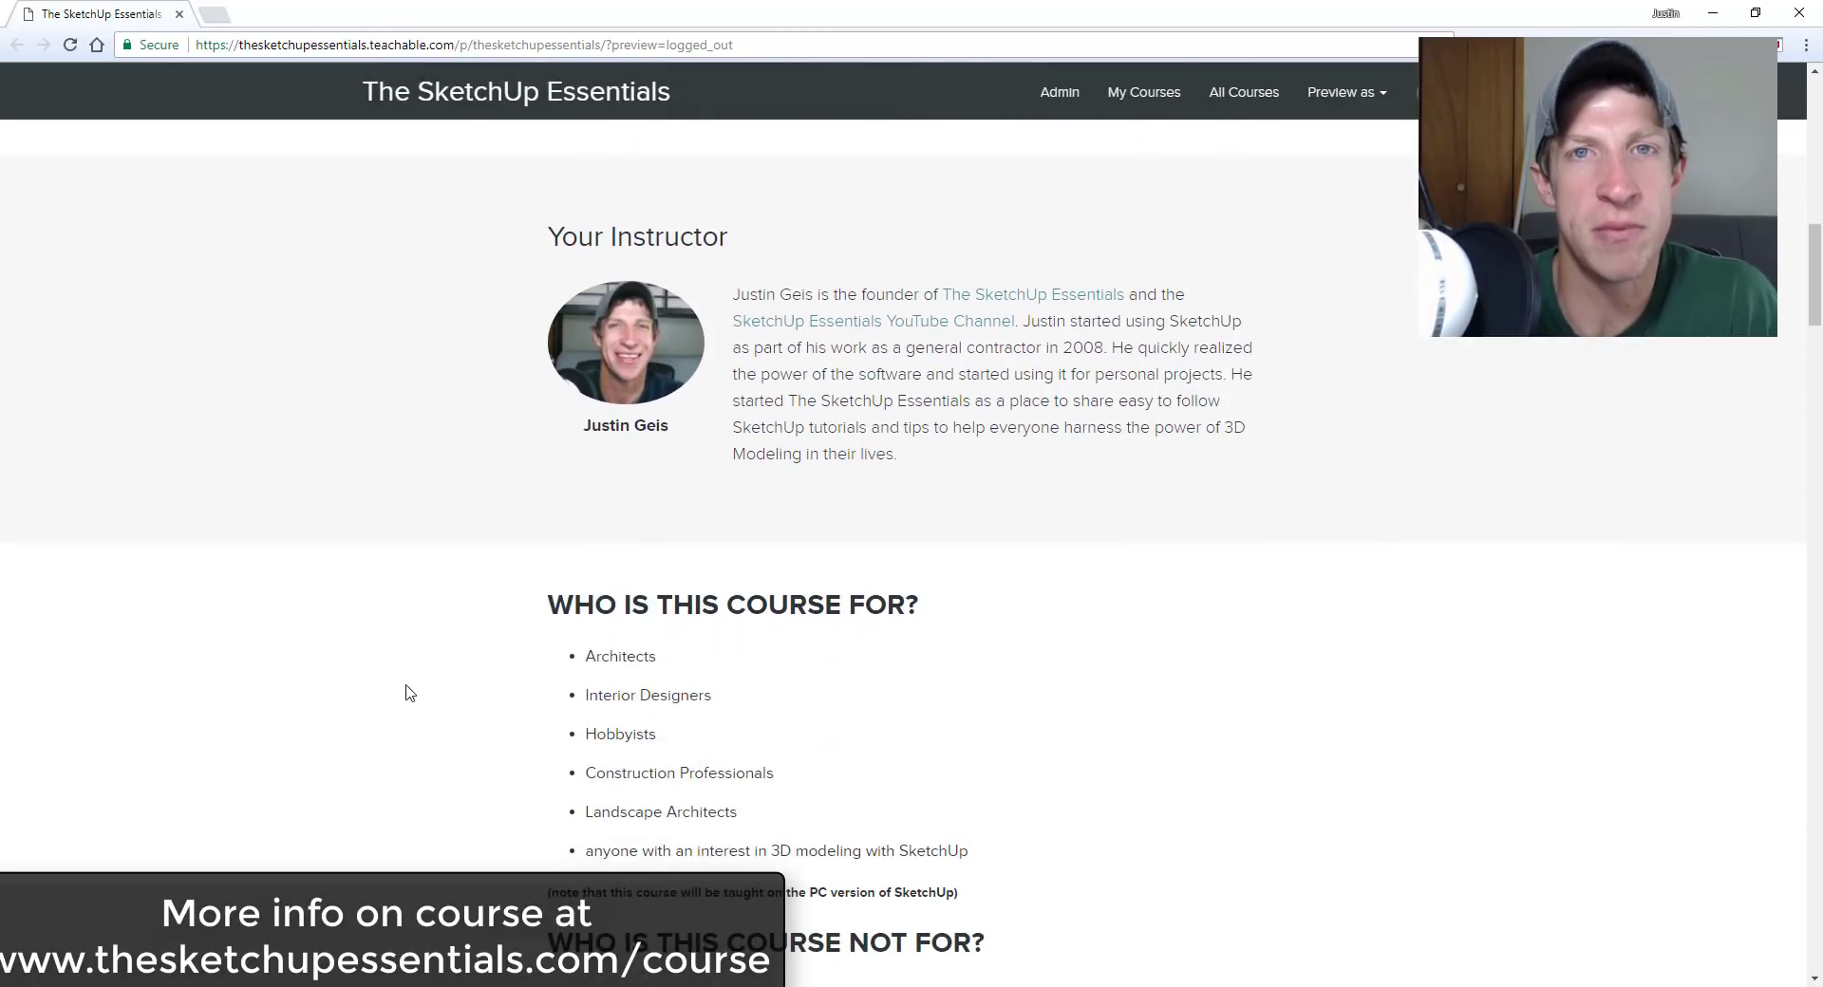
{"action": "scroll", "coordinate": [410, 693], "scroll_direction": "down", "scroll_amount": 4}
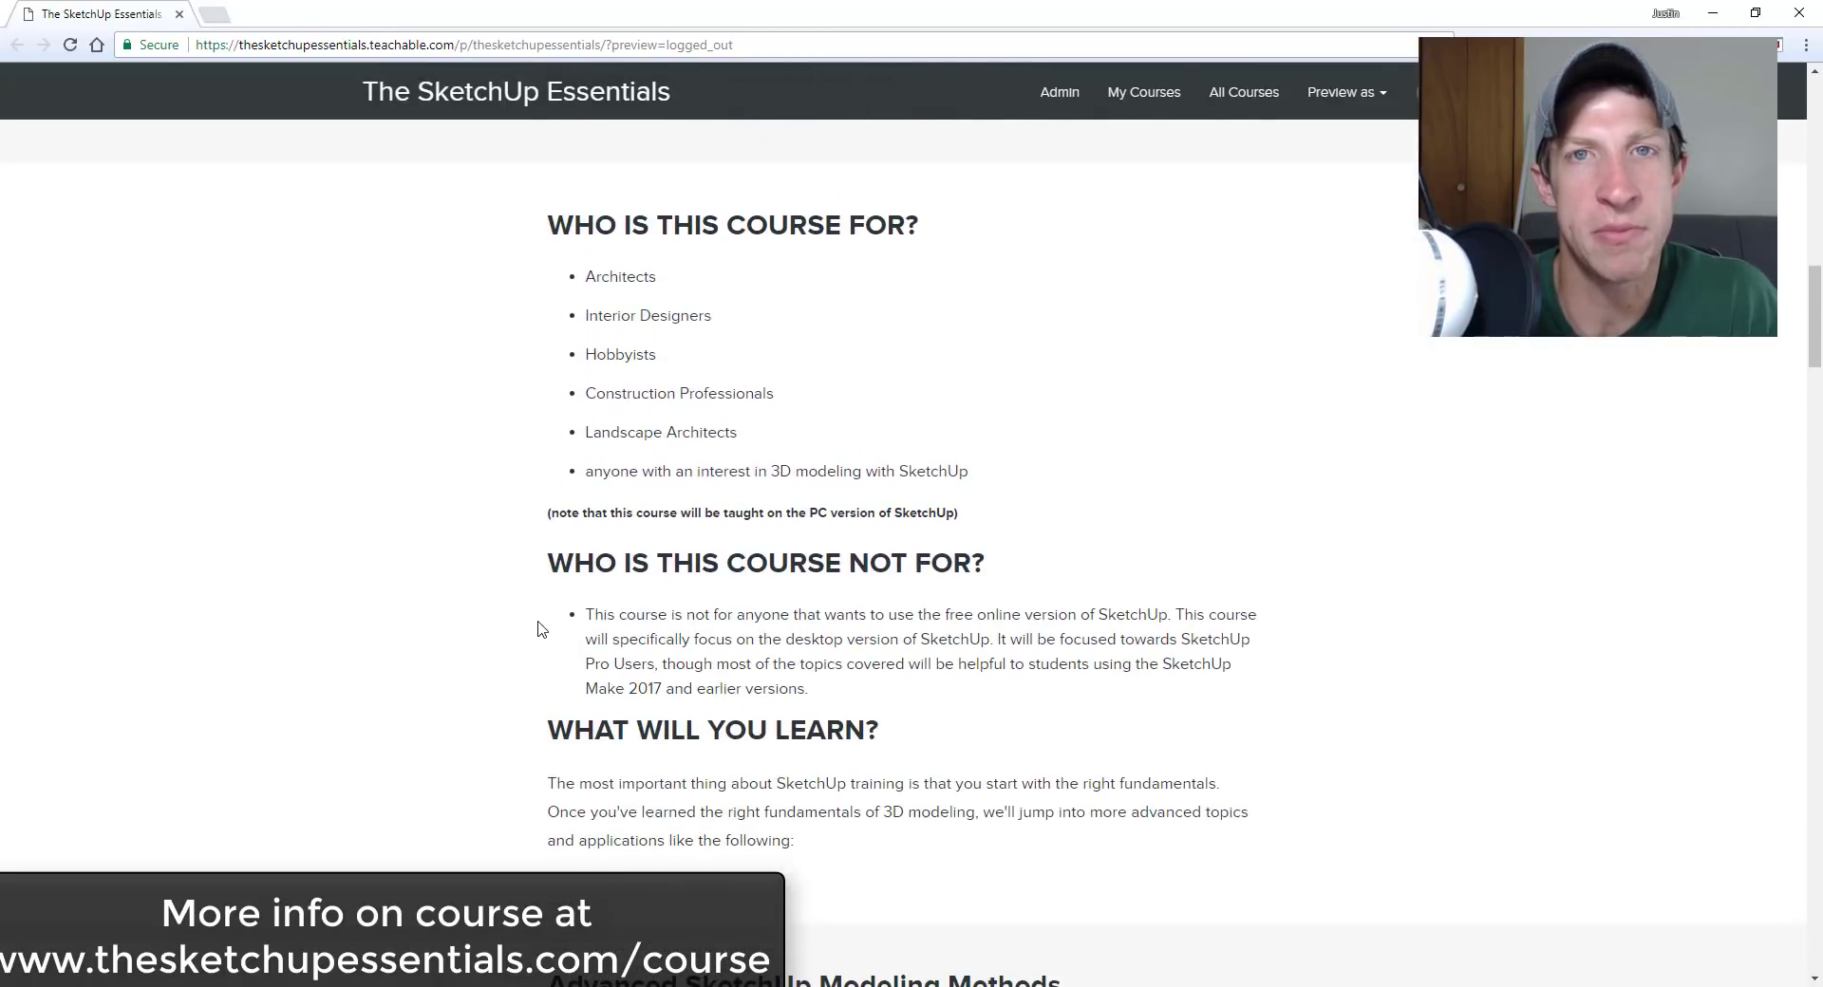
{"action": "scroll", "coordinate": [539, 630], "scroll_direction": "down", "scroll_amount": 6}
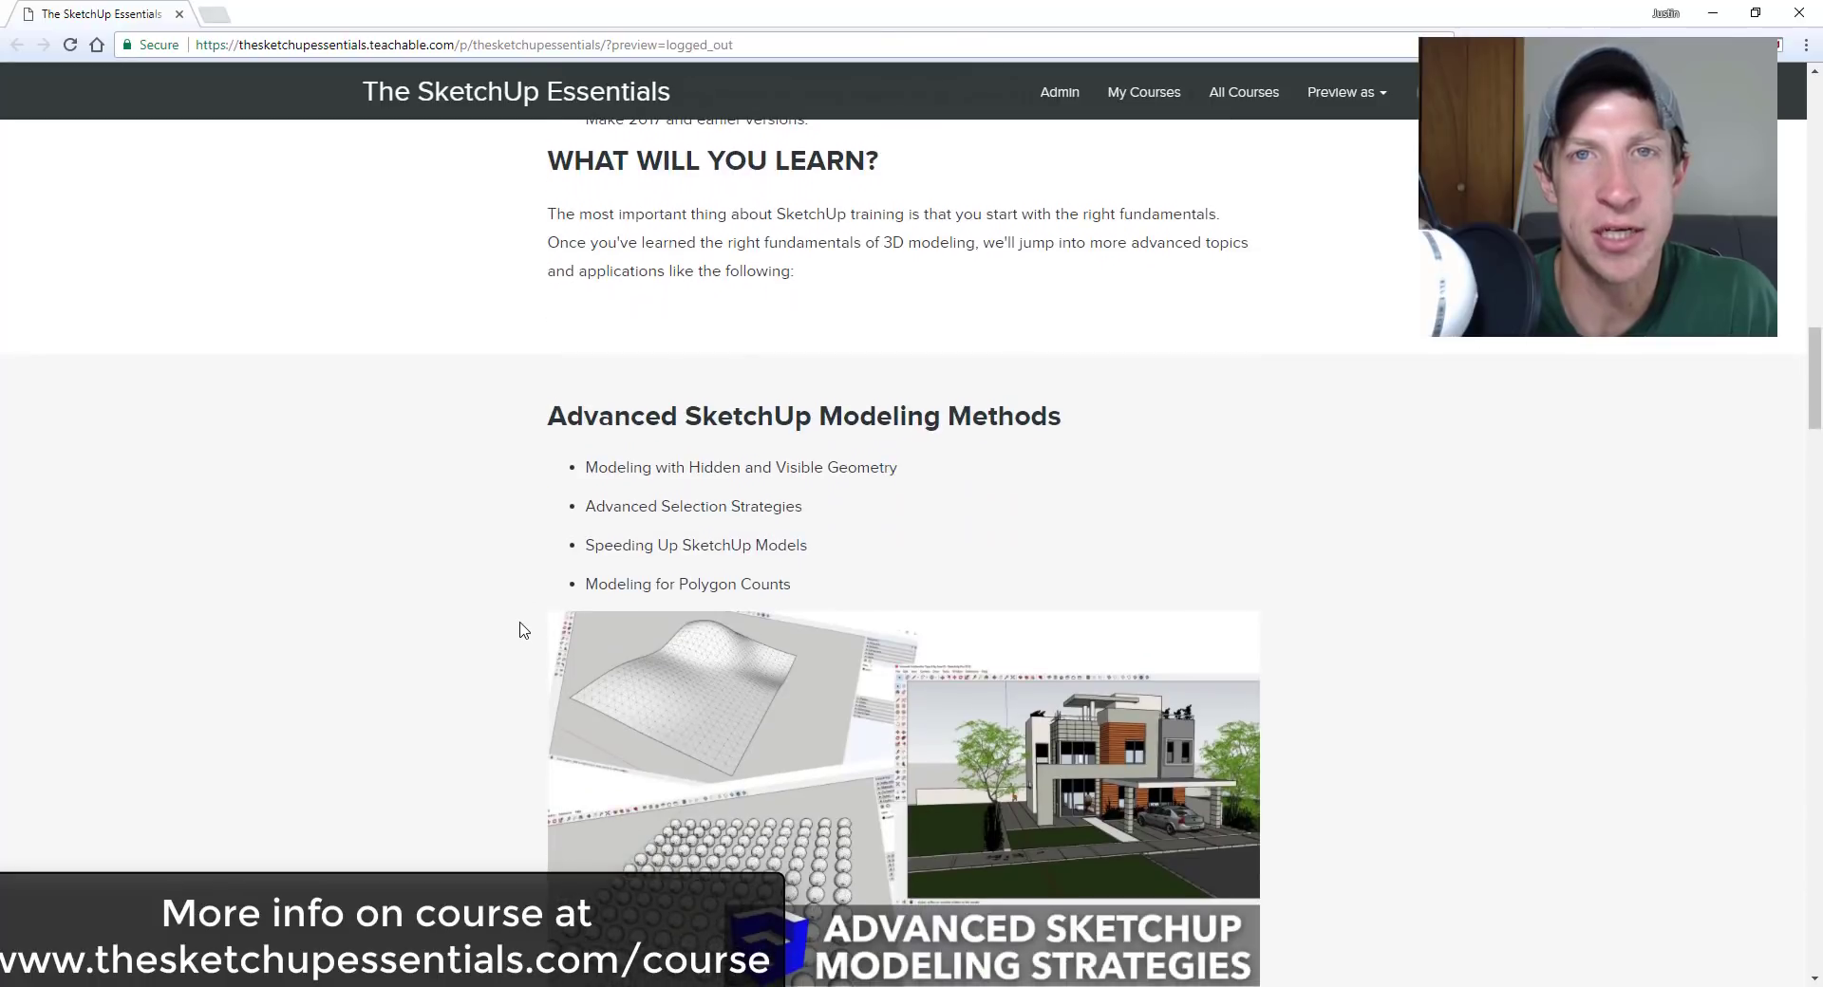
{"action": "scroll", "coordinate": [521, 630], "scroll_direction": "down", "scroll_amount": 2}
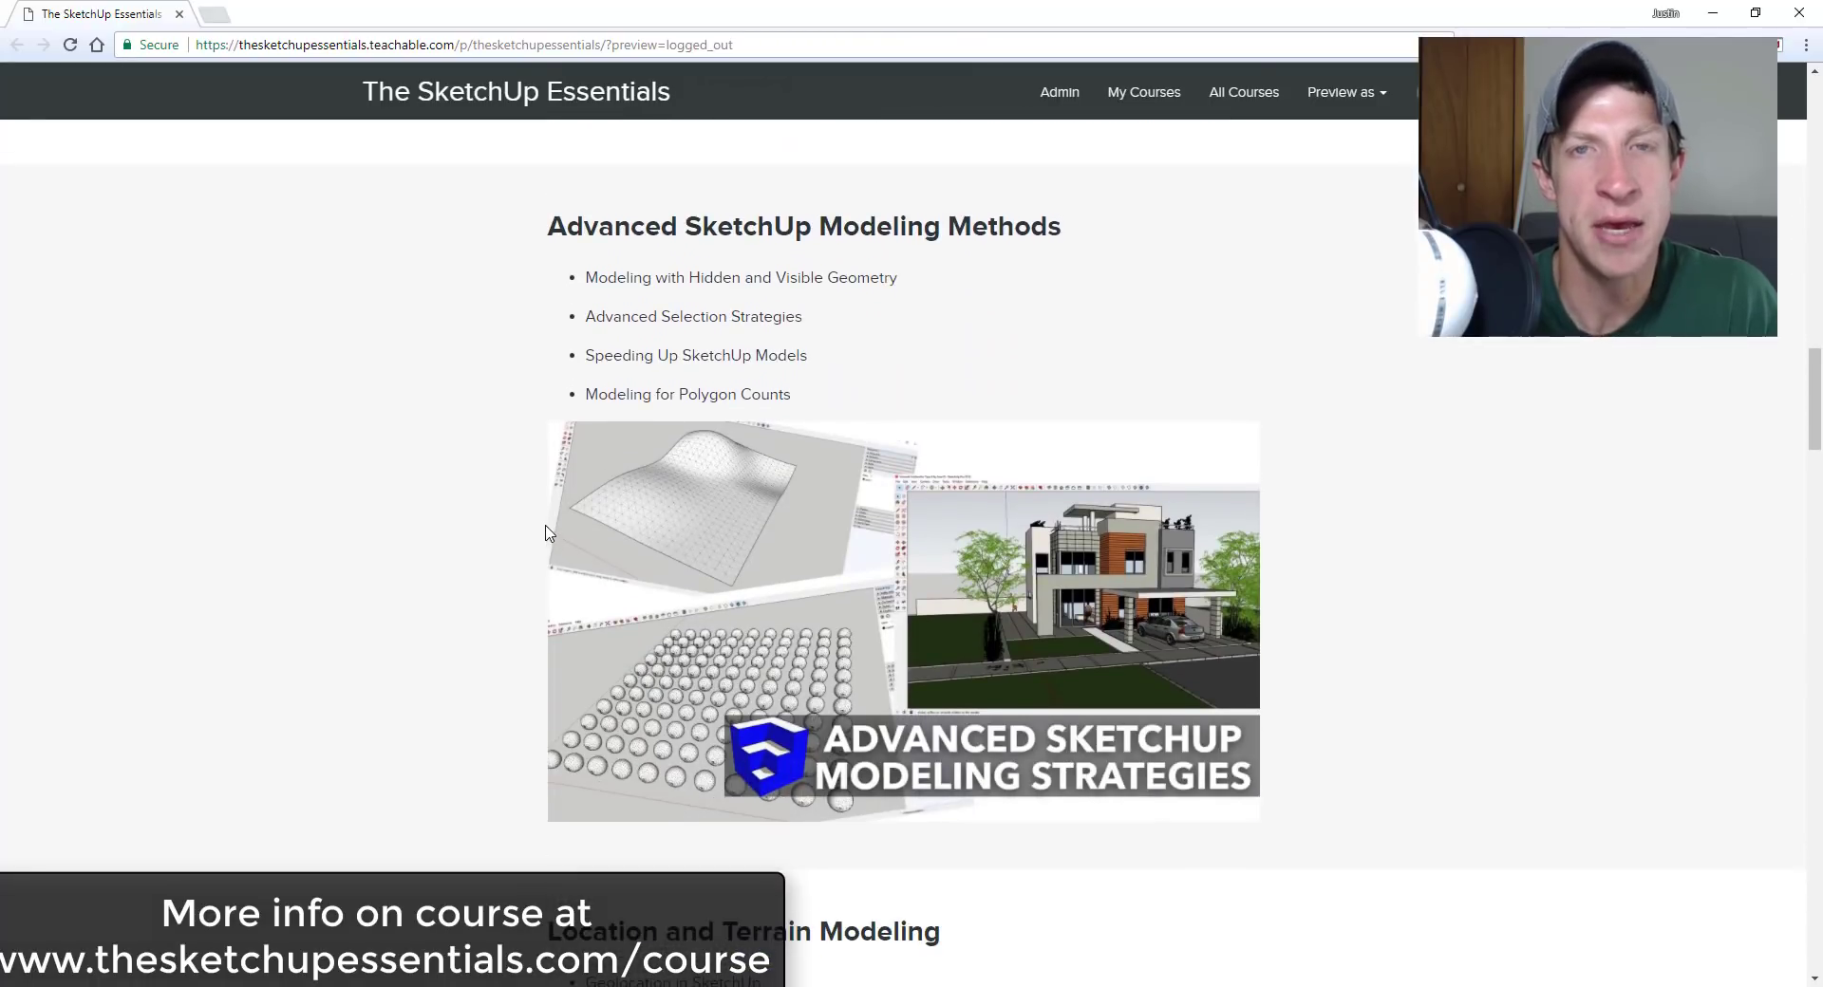
{"action": "scroll", "coordinate": [546, 533], "scroll_direction": "down", "scroll_amount": 8}
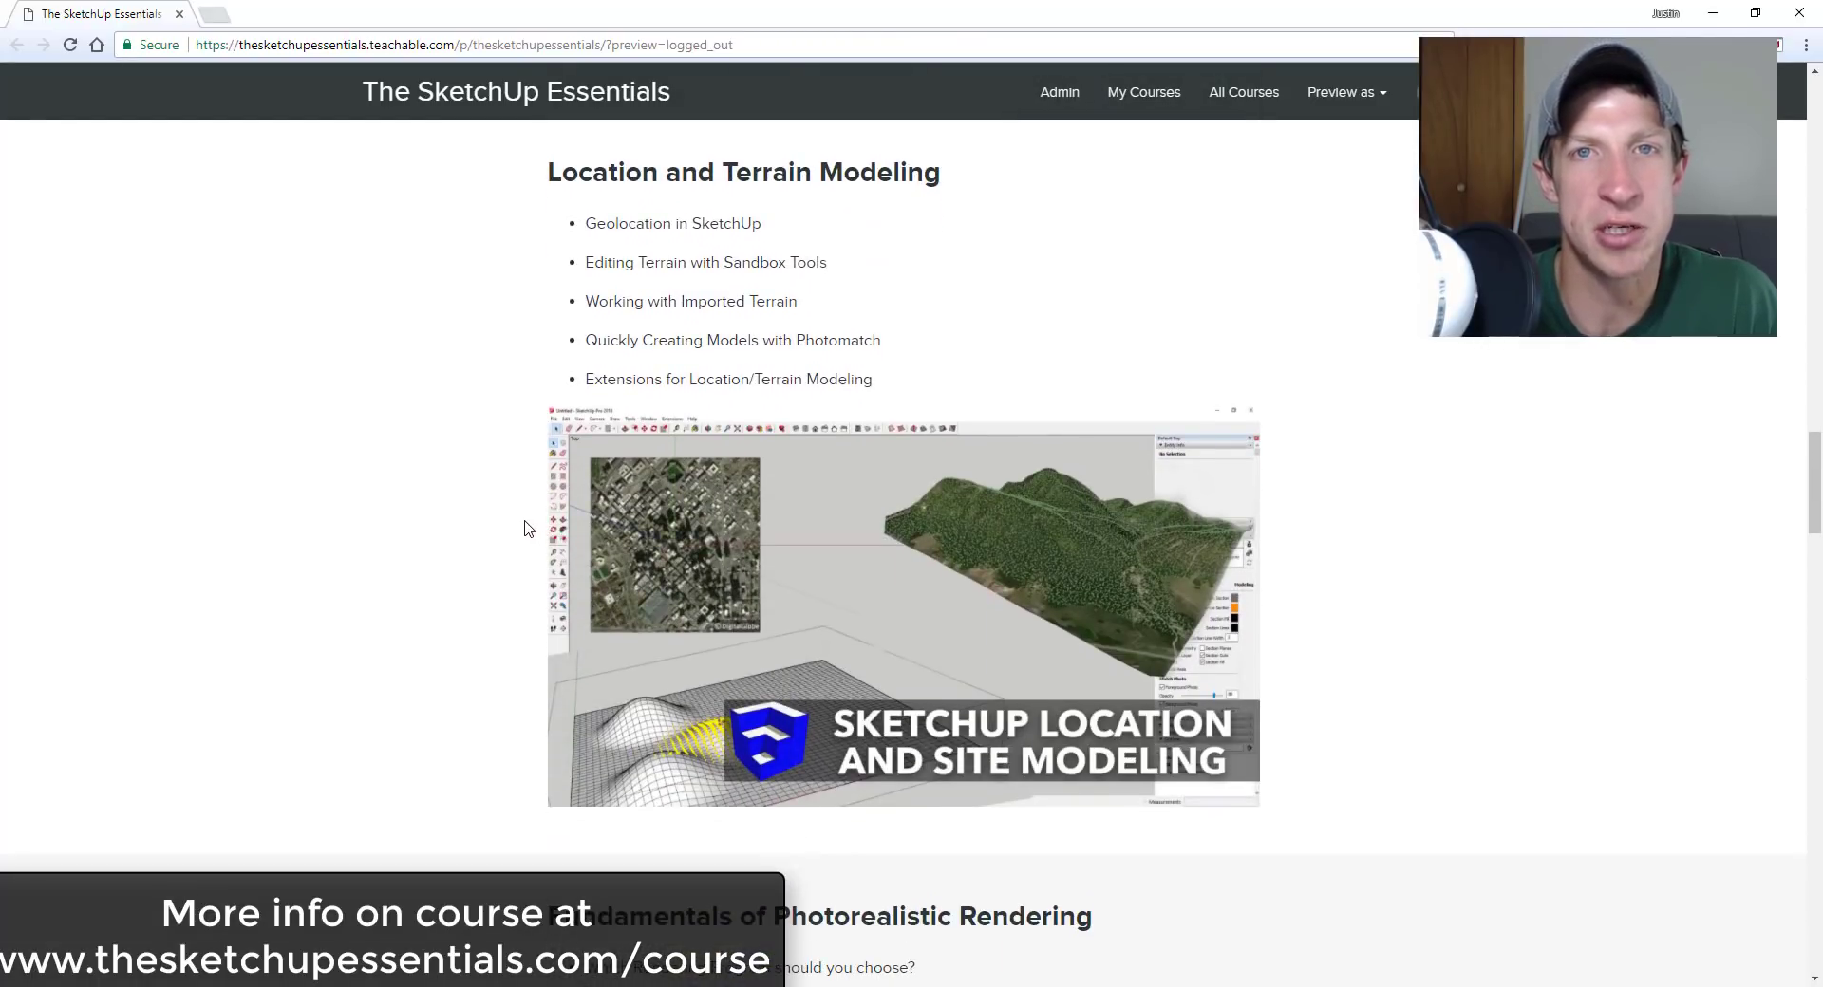
{"action": "scroll", "coordinate": [556, 480], "scroll_direction": "down", "scroll_amount": 7}
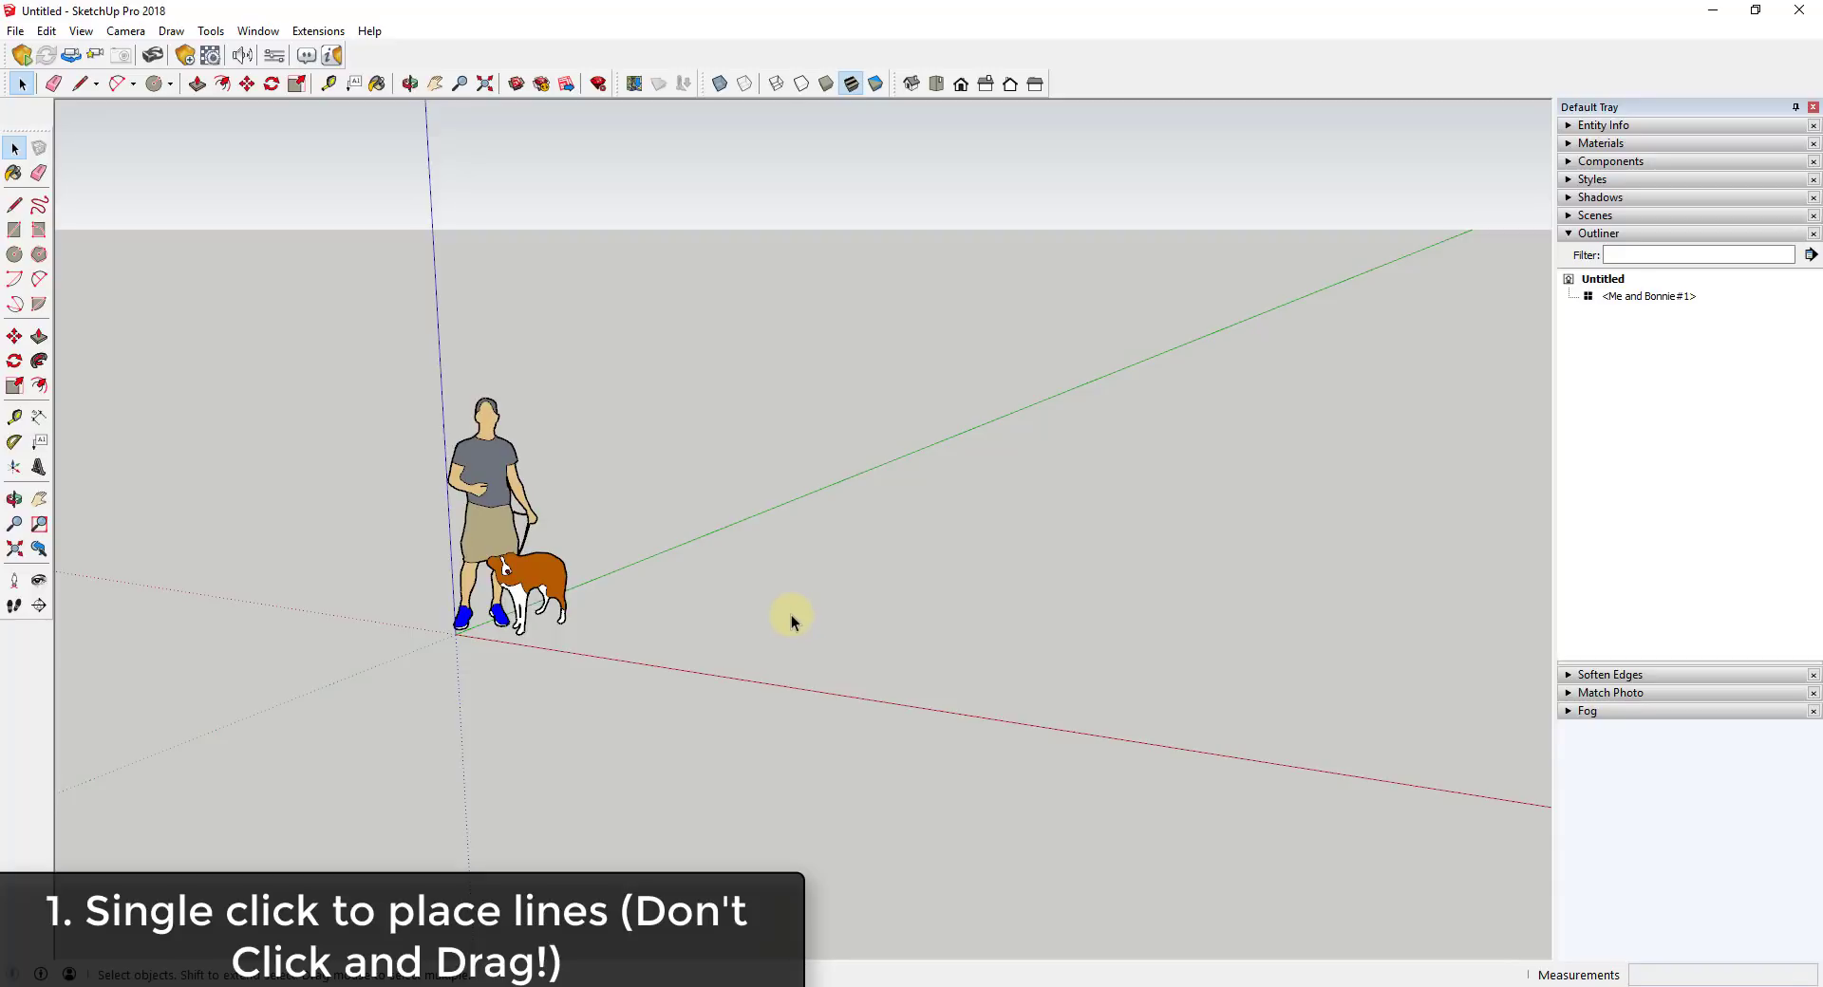
Step: Draw three separate straight edges beside the figure, the first about 11' 7" long and parallel to the red axis
{"action": "left_click", "coordinate": [14, 205]}
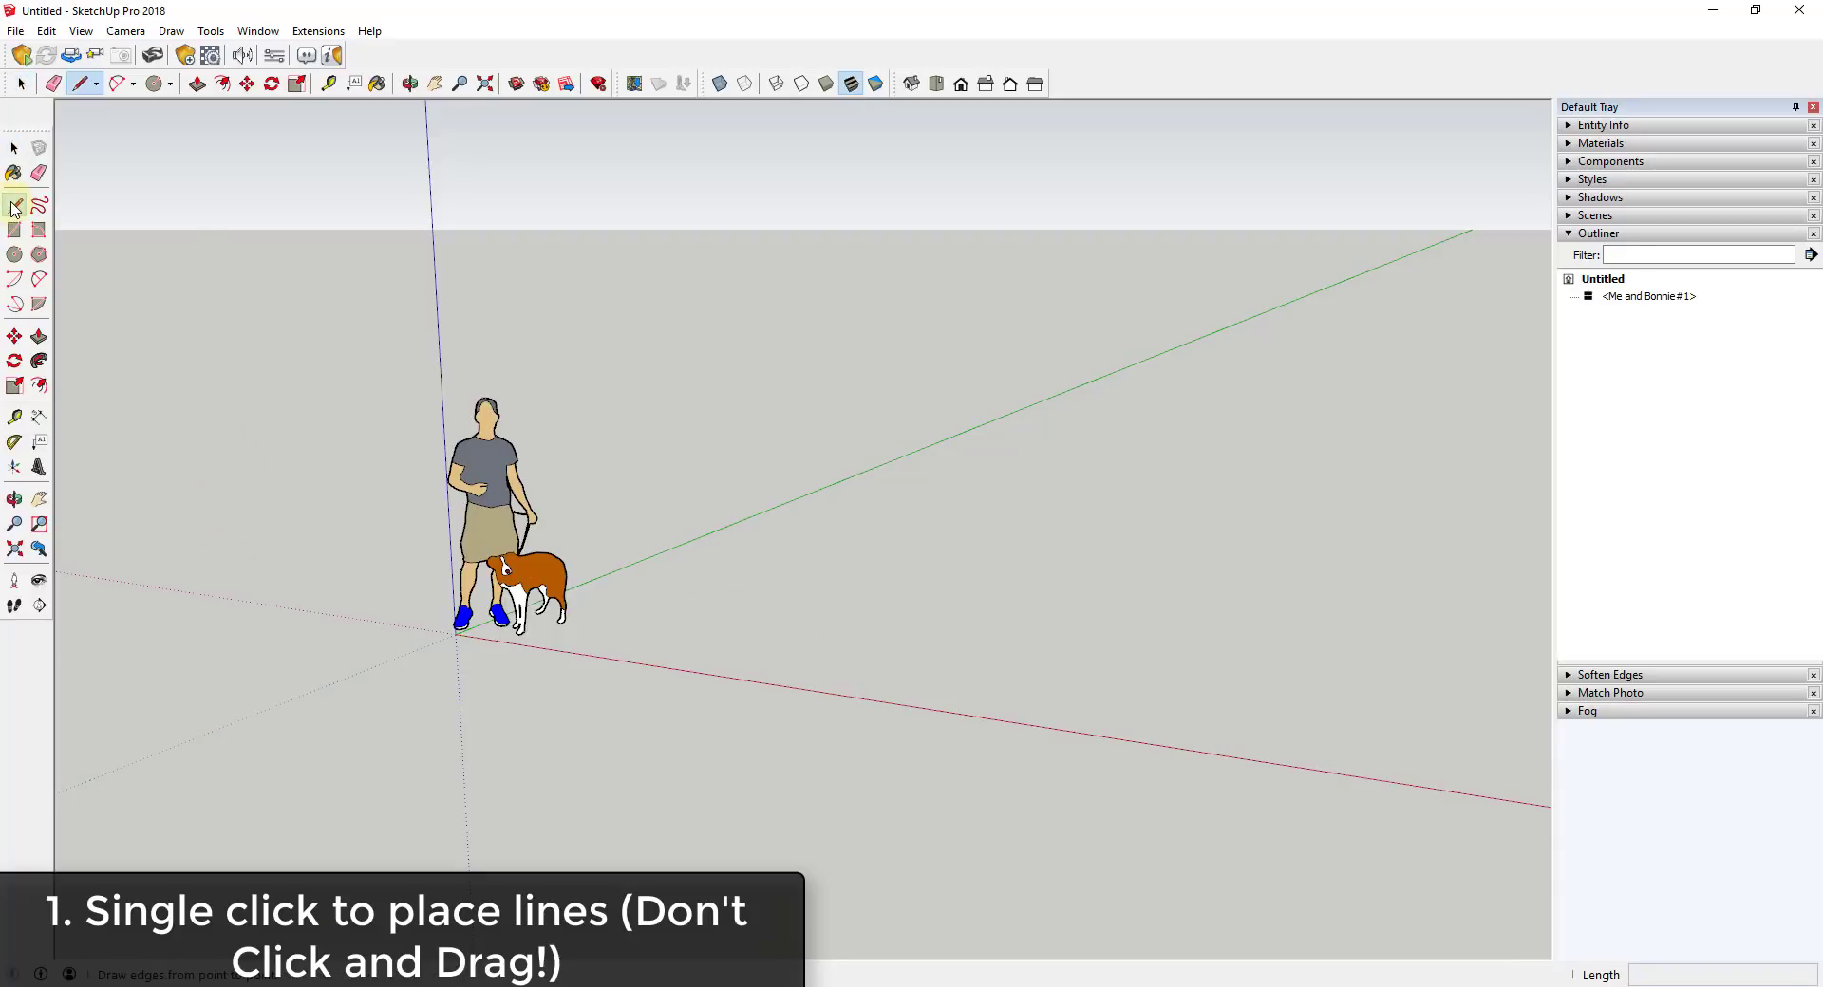
{"action": "left_click", "coordinate": [698, 624]}
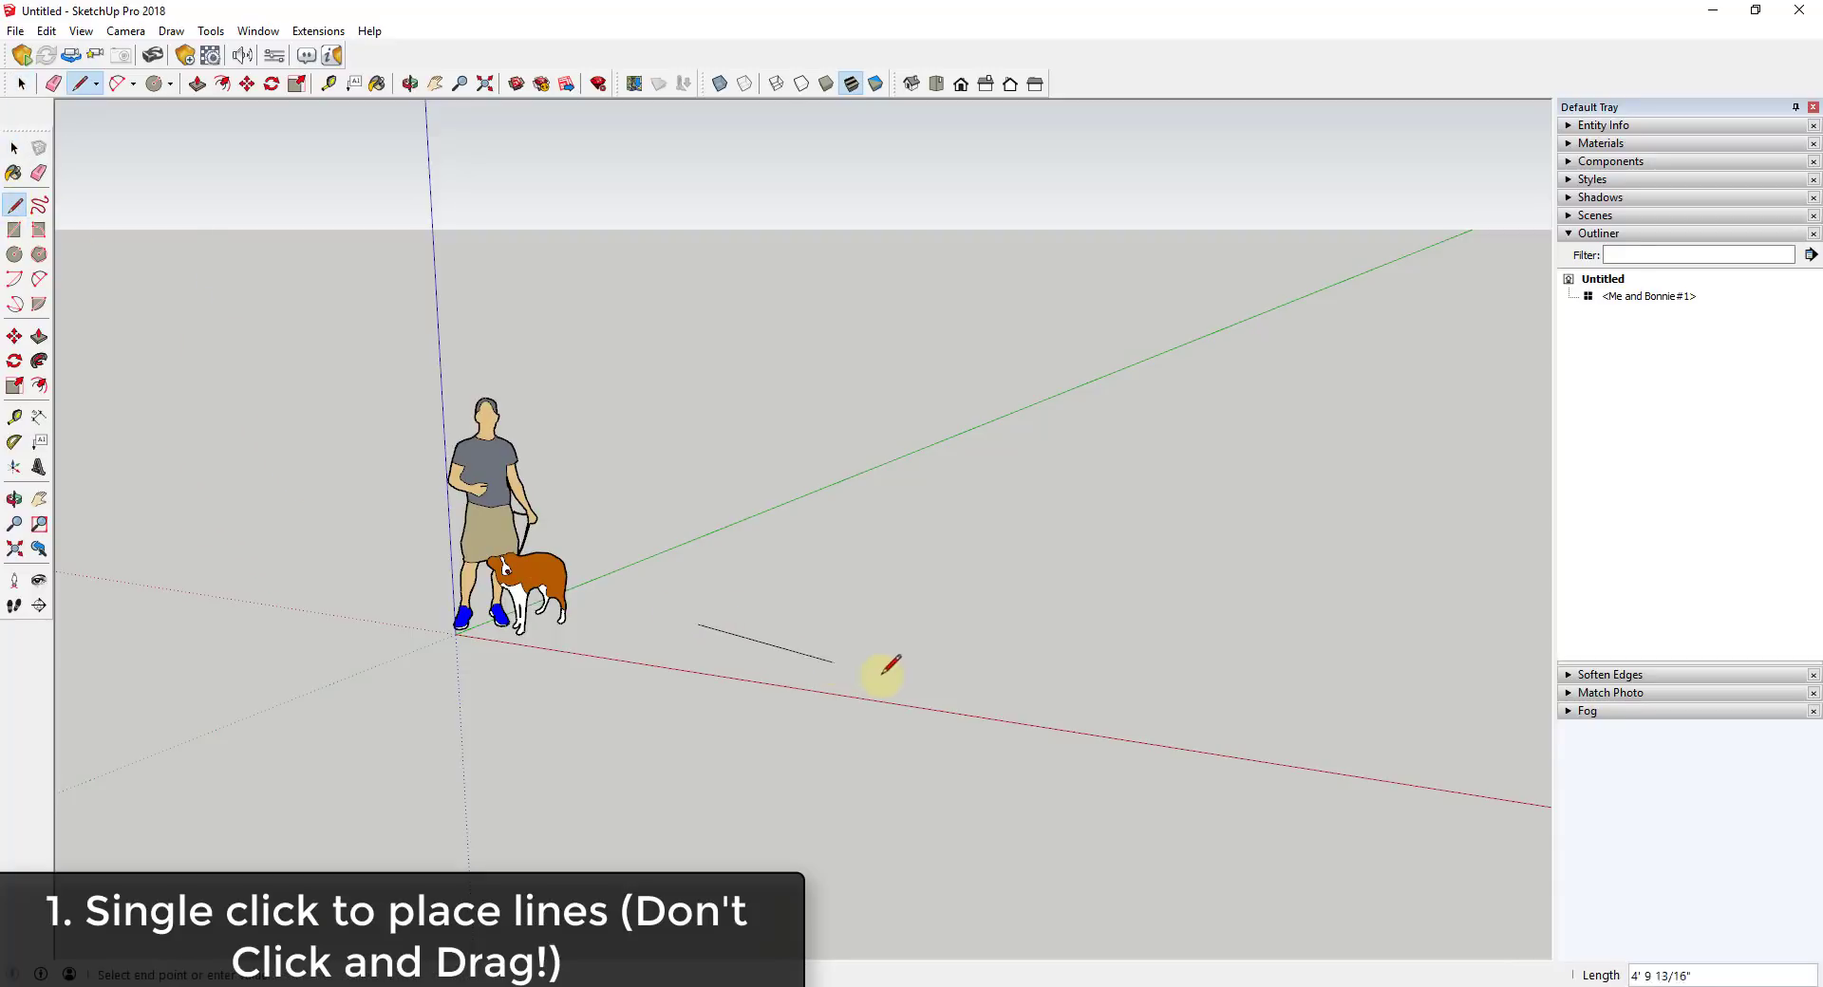
{"action": "left_click", "coordinate": [1134, 683]}
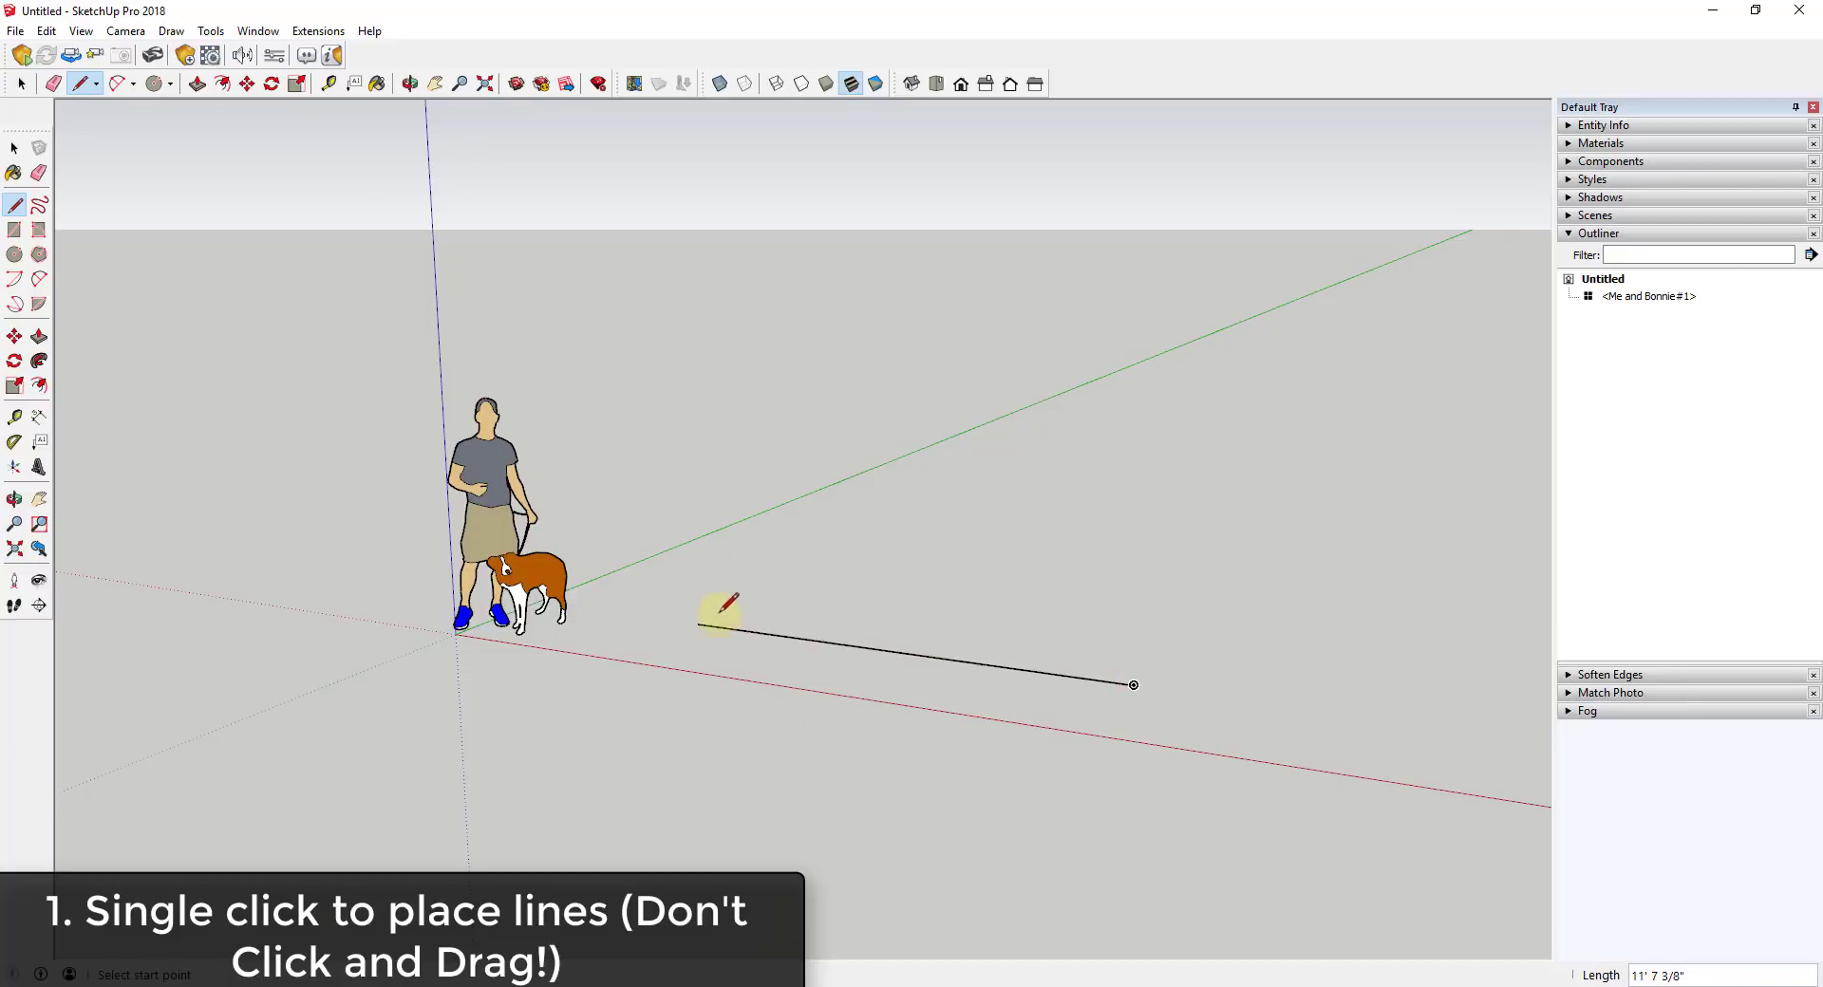
{"action": "left_click", "coordinate": [800, 592]}
{"action": "left_click", "coordinate": [1011, 478]}
{"action": "left_click", "coordinate": [935, 610]}
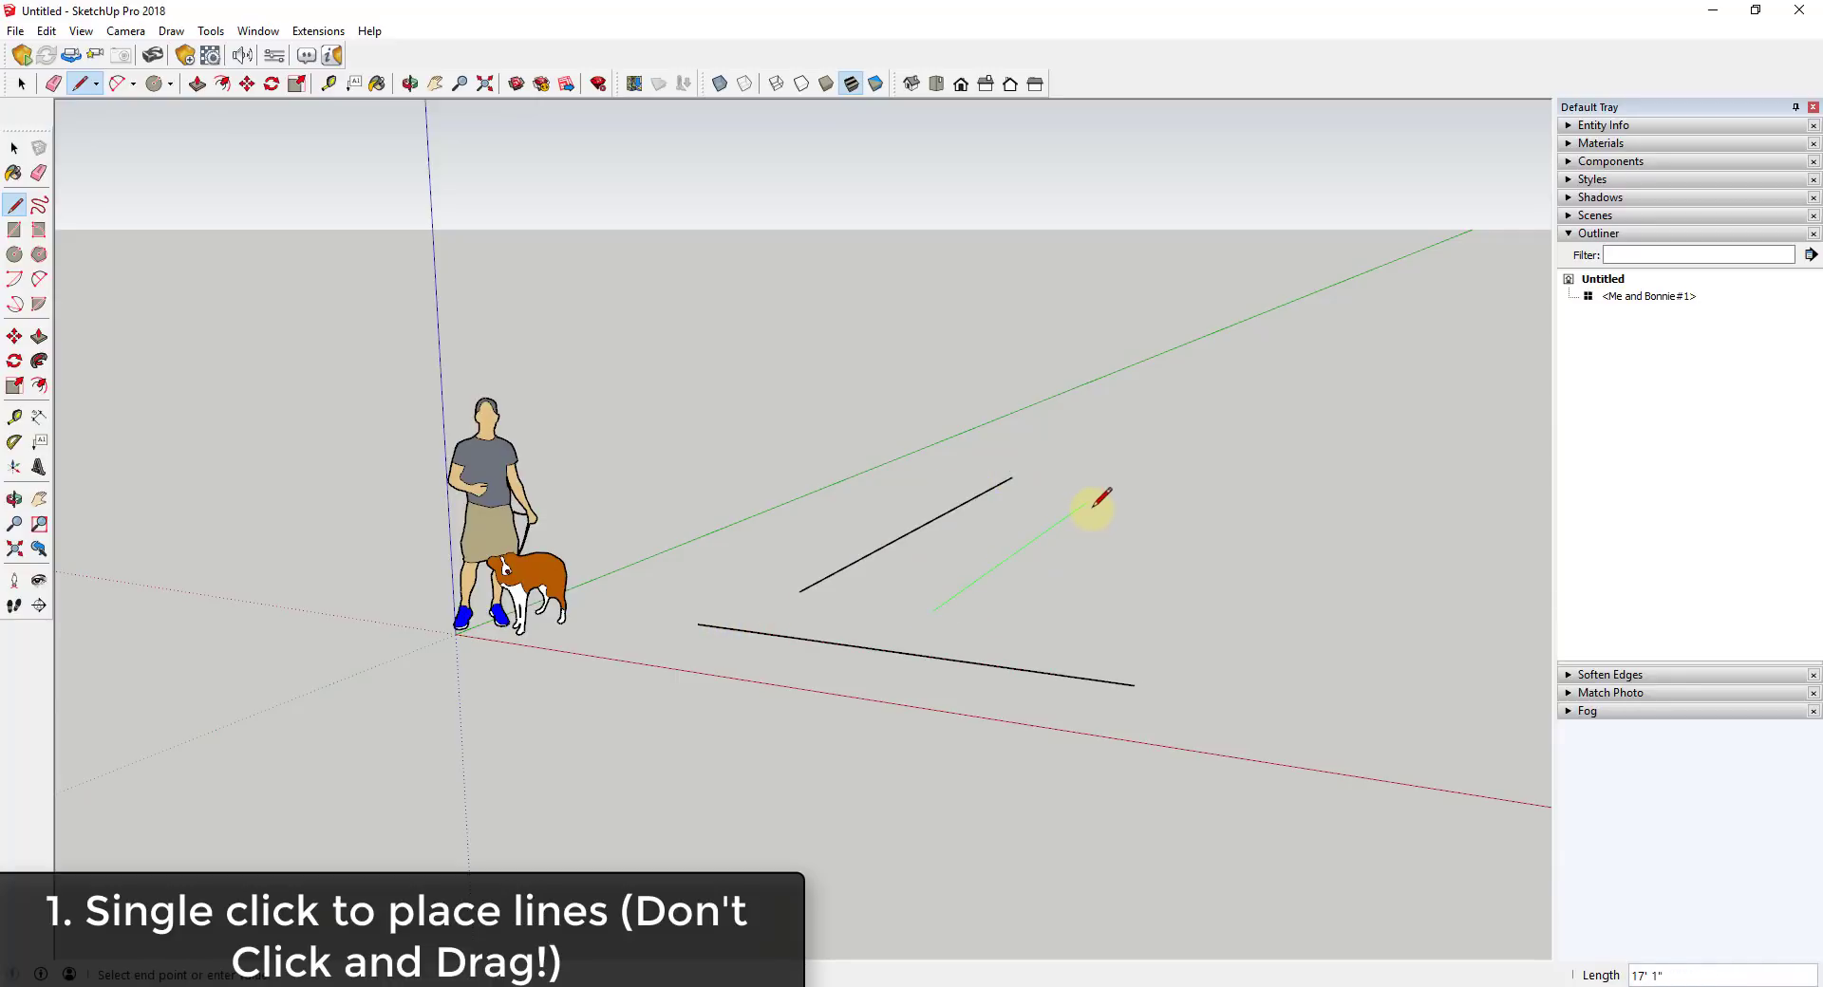
{"action": "left_click", "coordinate": [1088, 503]}
Step: Erase the three separate edges beside the figure
{"action": "key", "text": "e"}
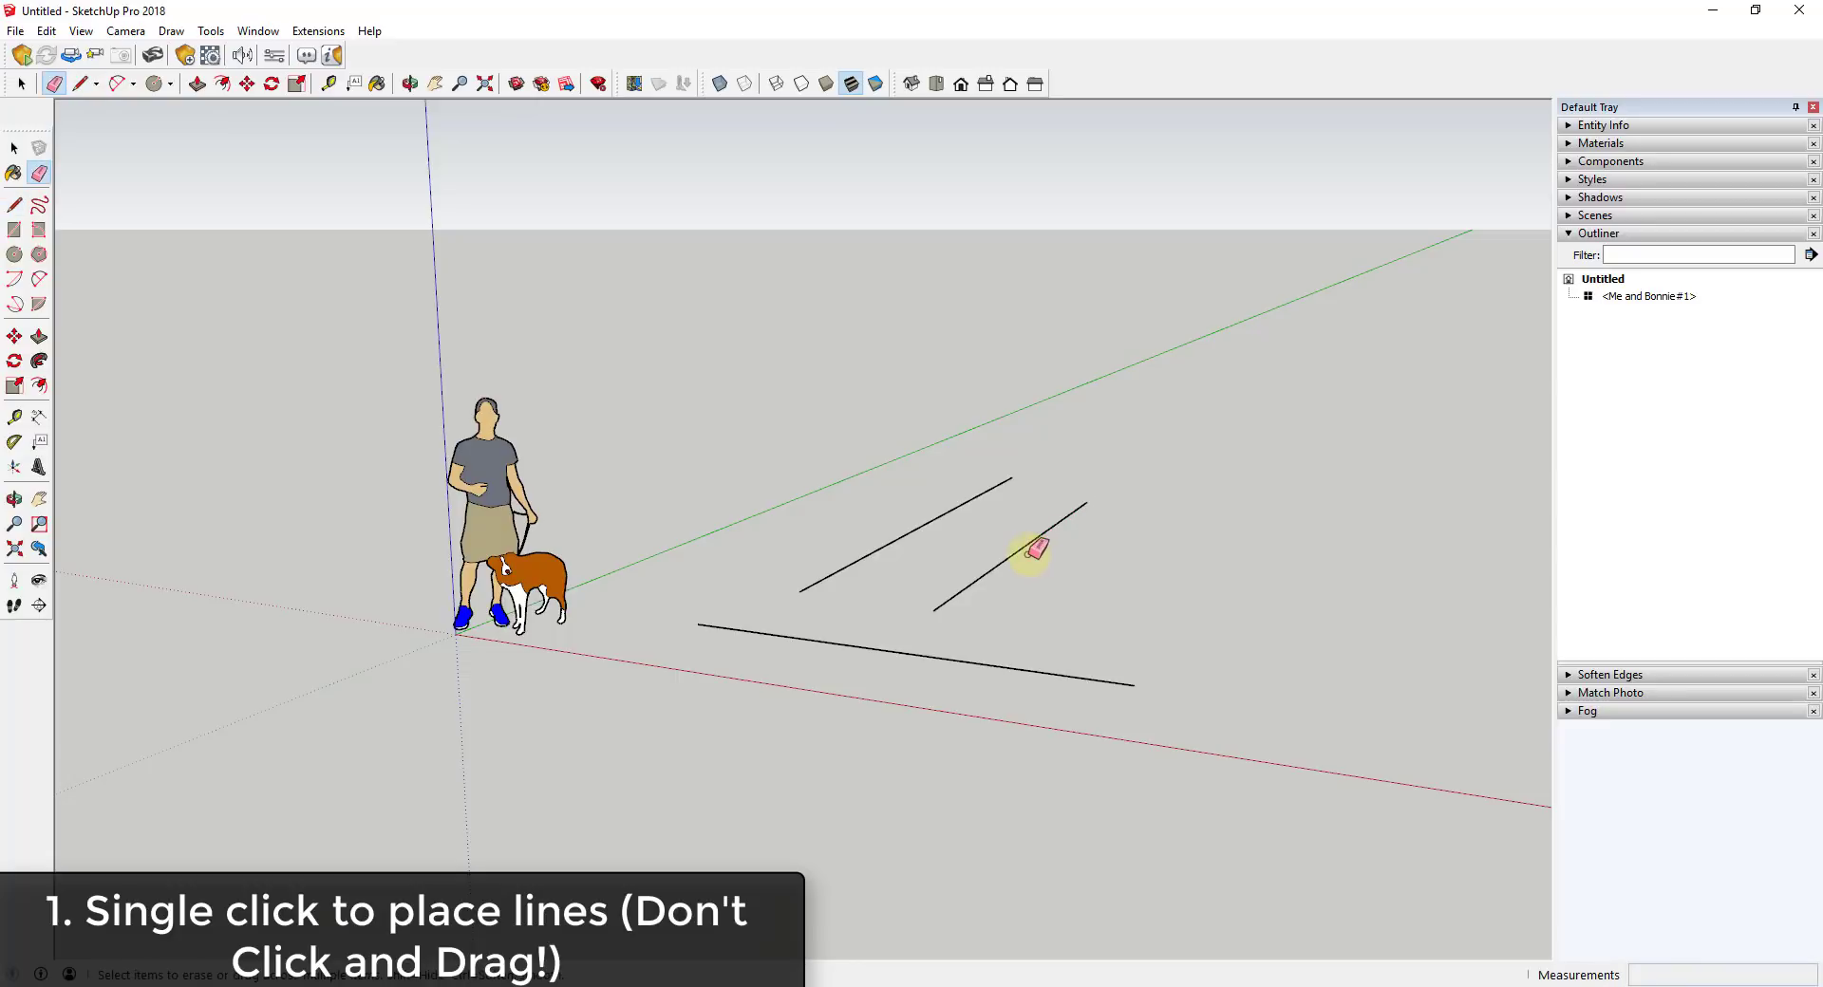
{"action": "left_click_drag", "start_coordinate": [1035, 543], "coordinate": [883, 546]}
{"action": "left_click_drag", "start_coordinate": [879, 657], "coordinate": [867, 659]}
Step: Draw a continuous chain of connected edges that turns inward, starting parallel to the red axis, and end the Line command
{"action": "key", "text": "l"}
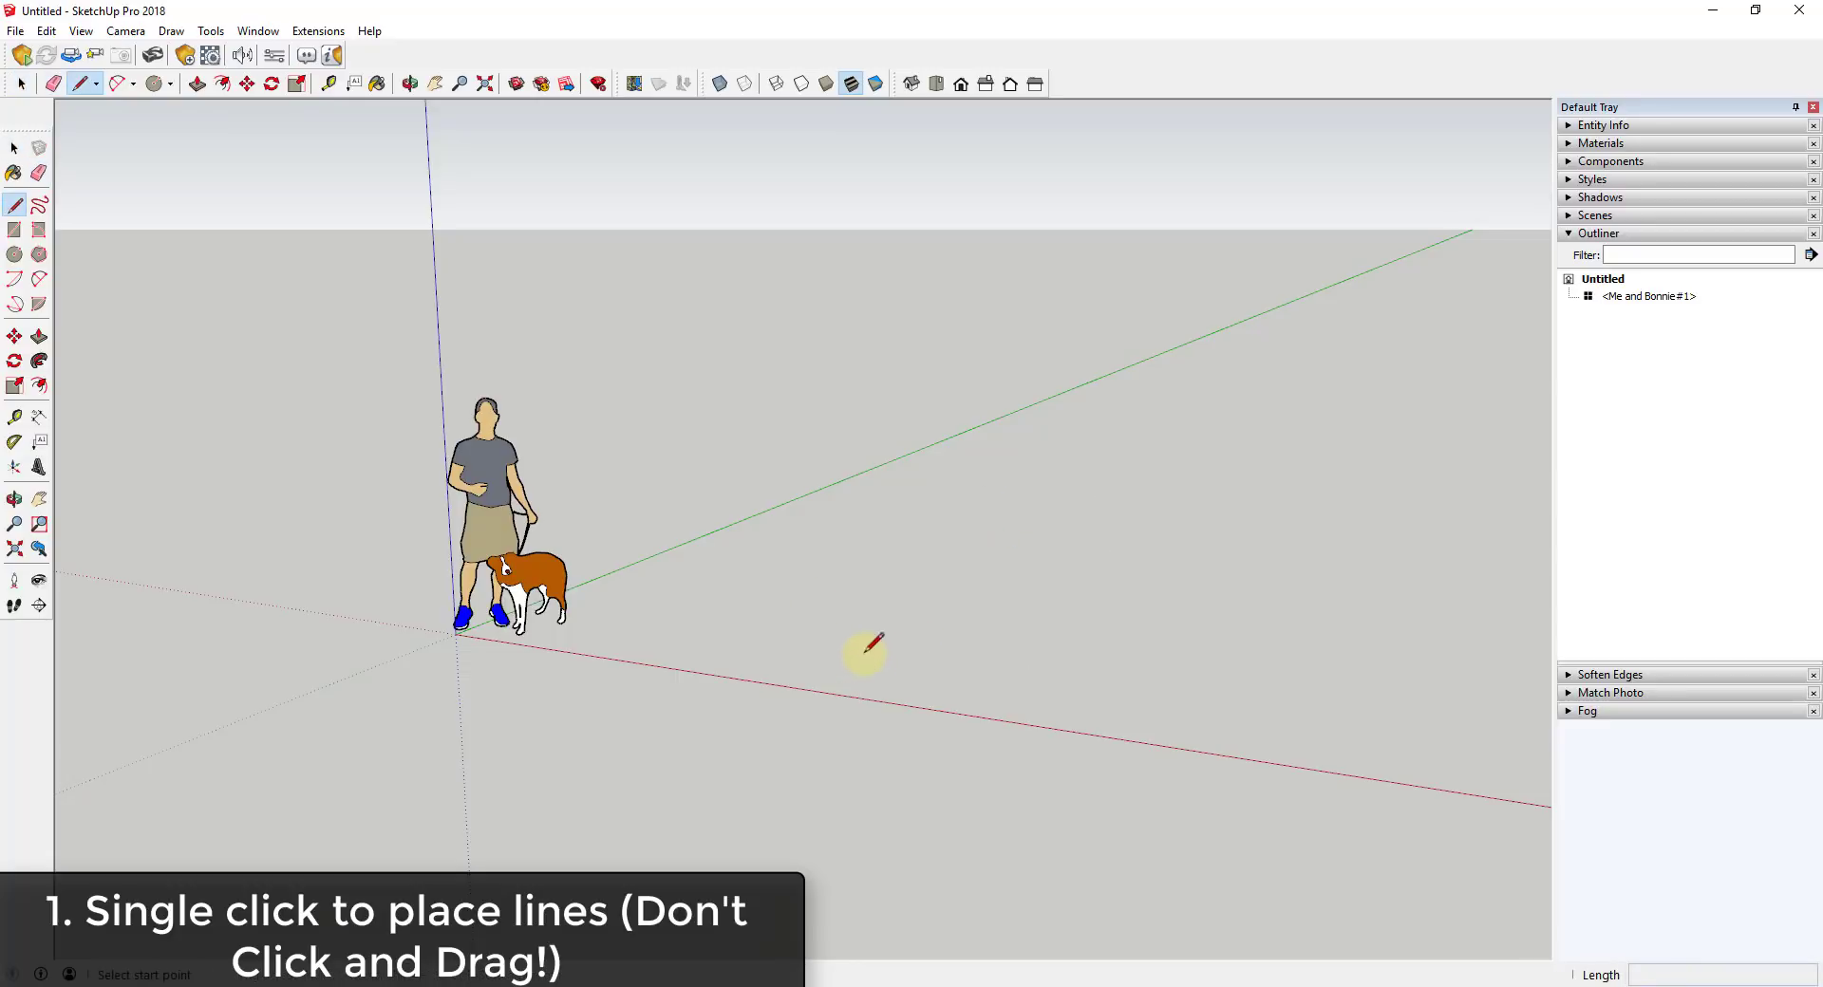
{"action": "left_click", "coordinate": [683, 633]}
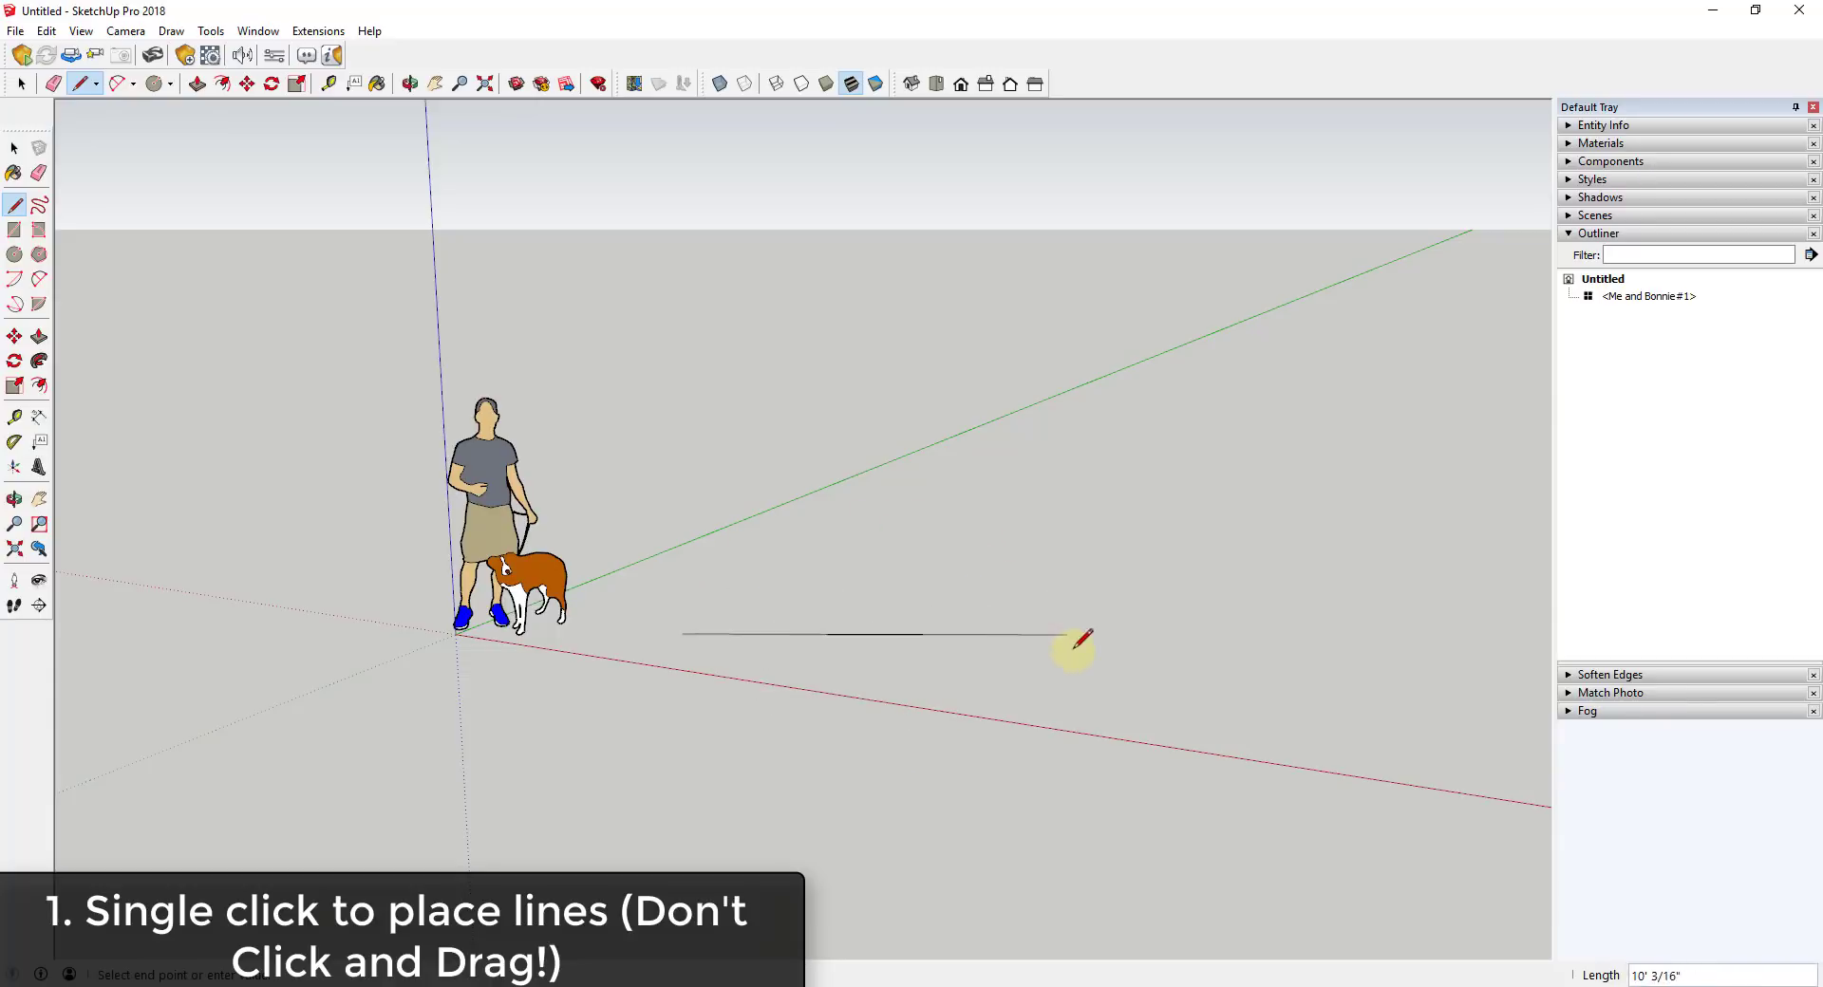
{"action": "left_click", "coordinate": [1073, 691]}
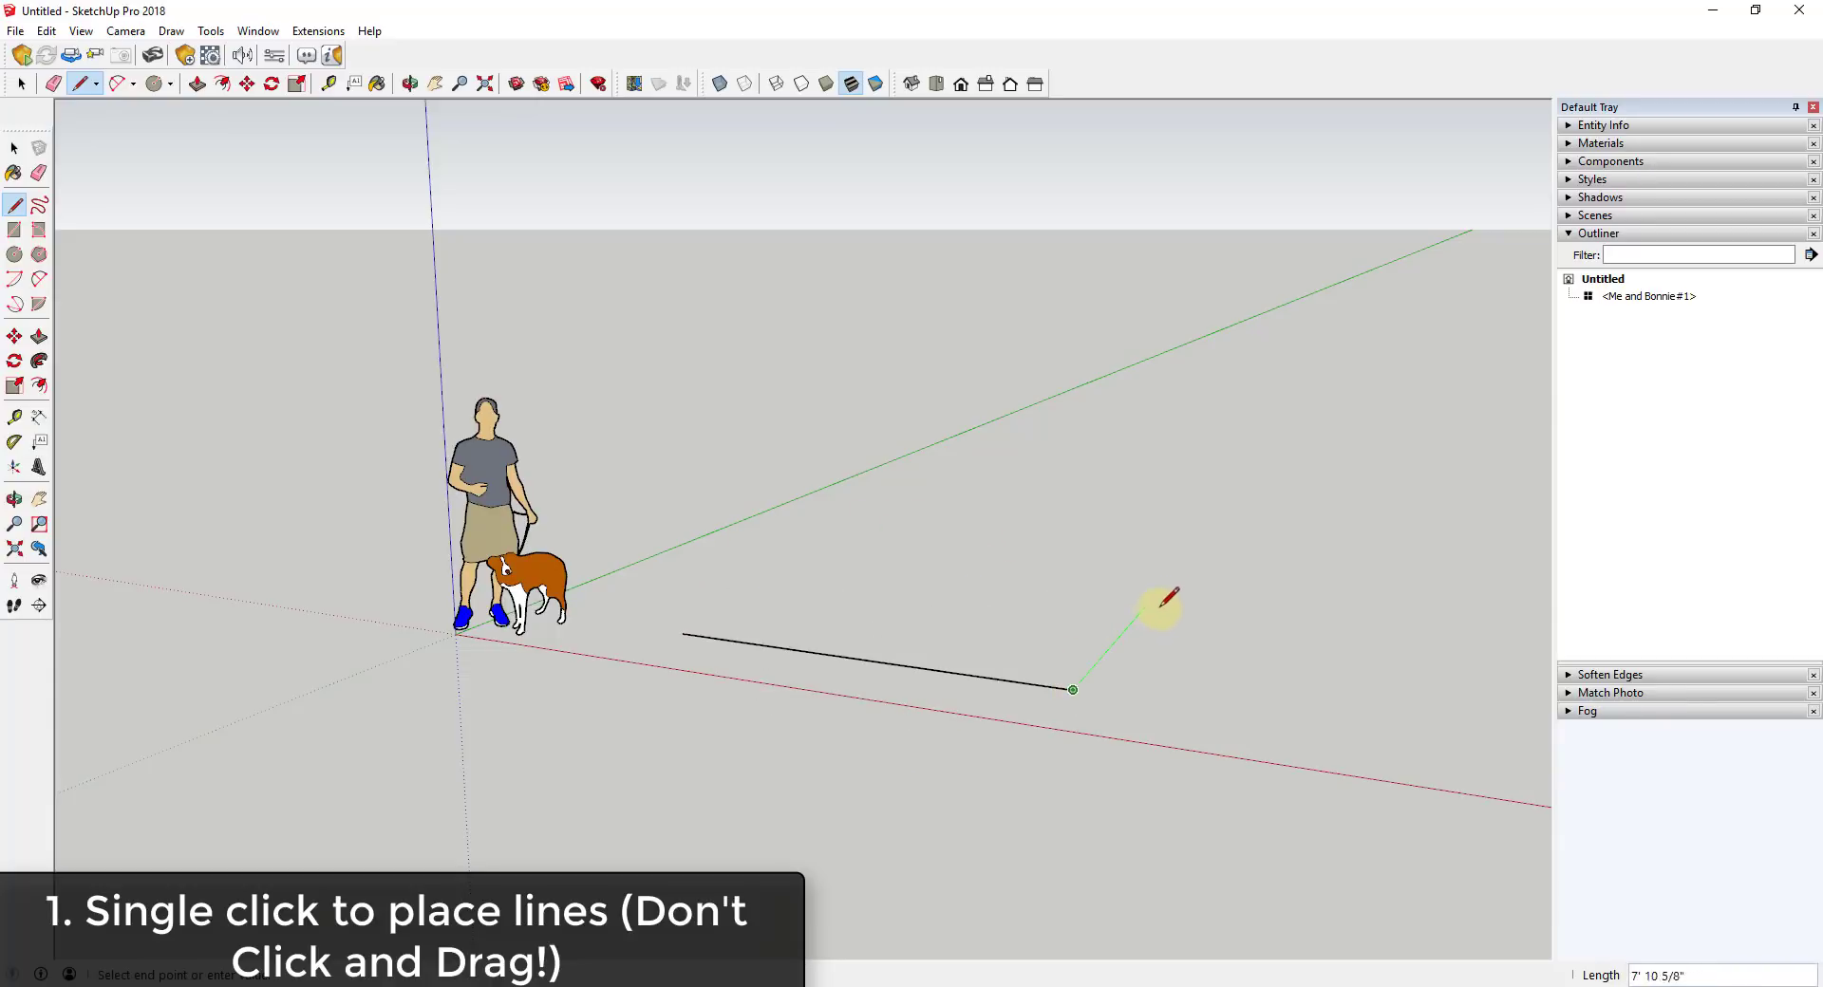
{"action": "left_click", "coordinate": [1180, 567]}
{"action": "left_click", "coordinate": [929, 541]}
{"action": "left_click", "coordinate": [860, 581]}
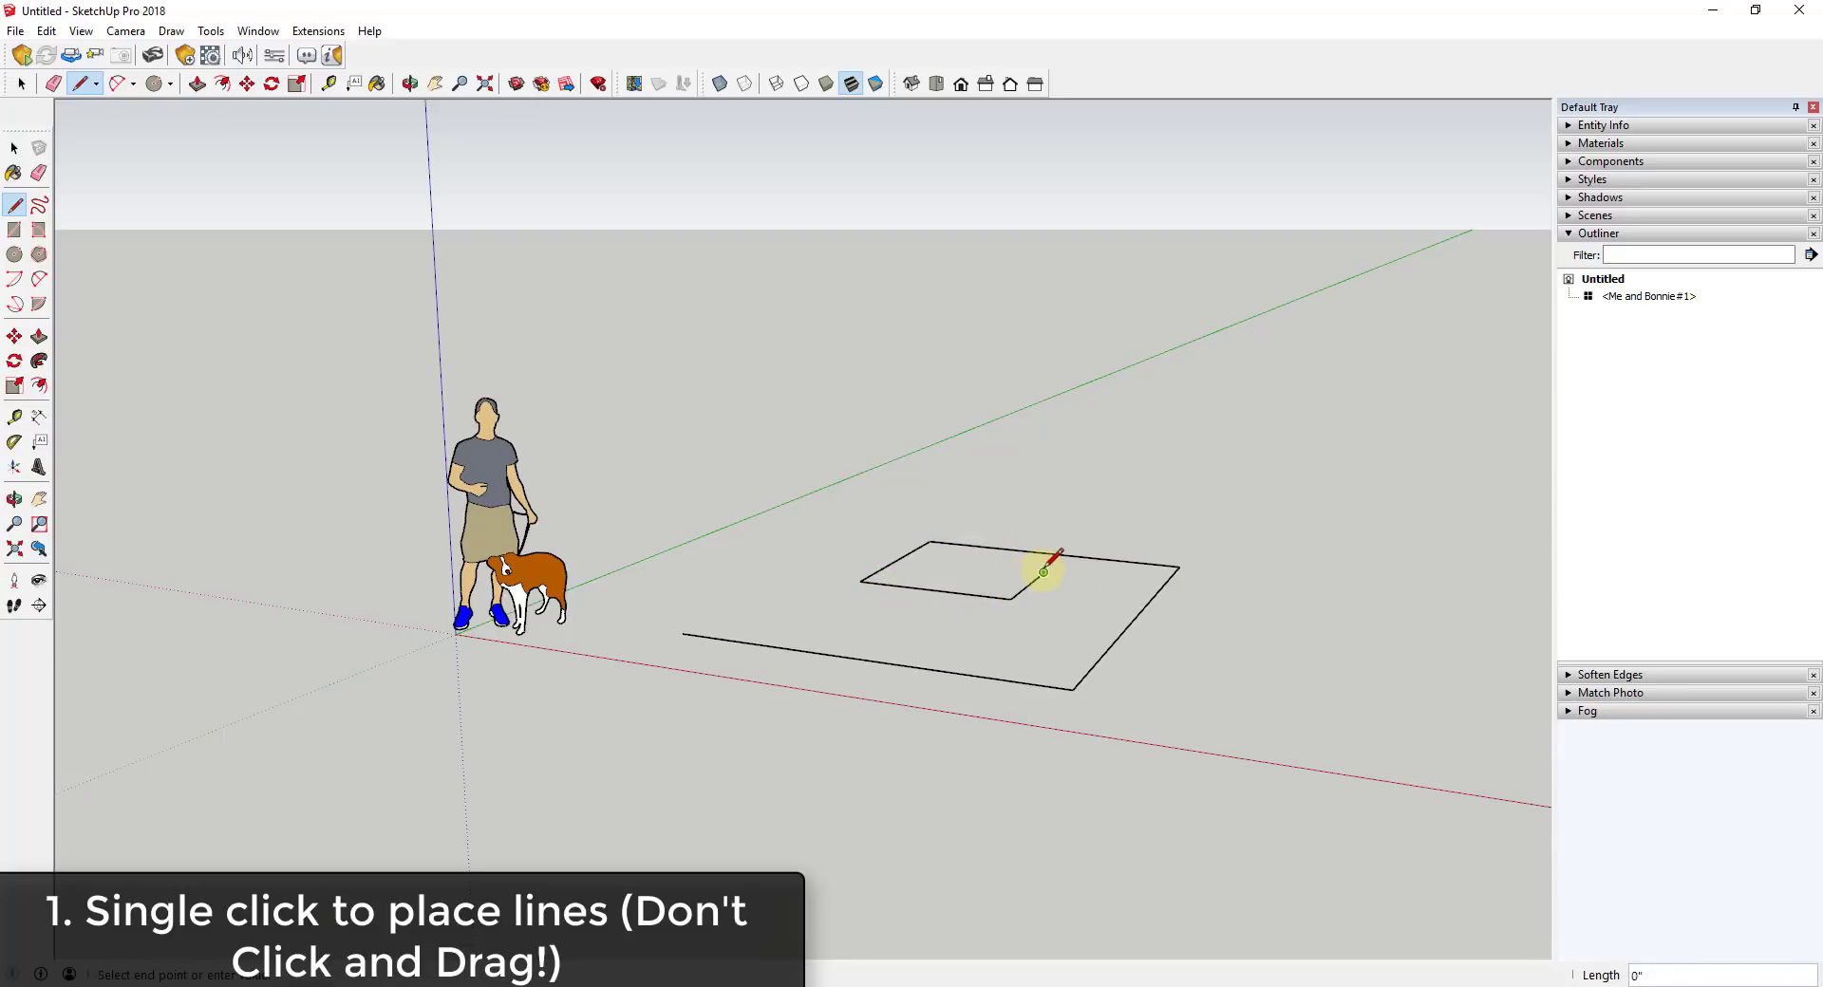
{"action": "left_click", "coordinate": [1044, 573]}
{"action": "key", "text": "space"}
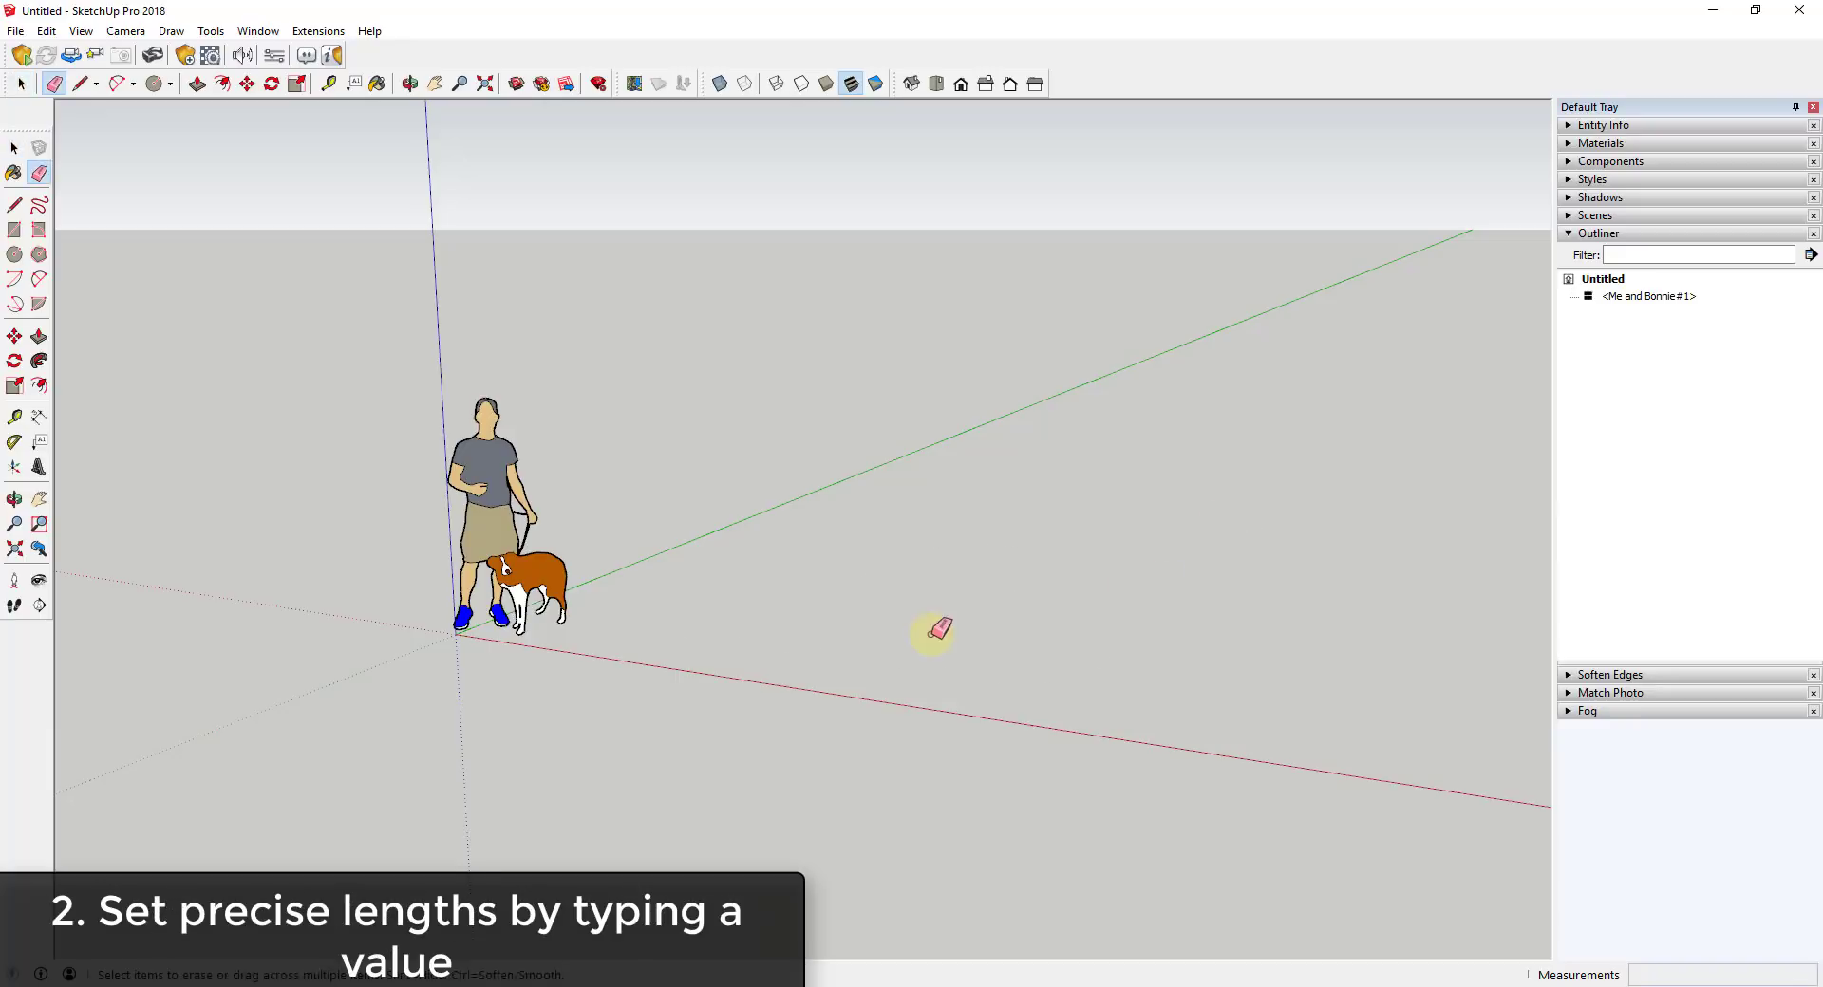
{"action": "key", "text": "l"}
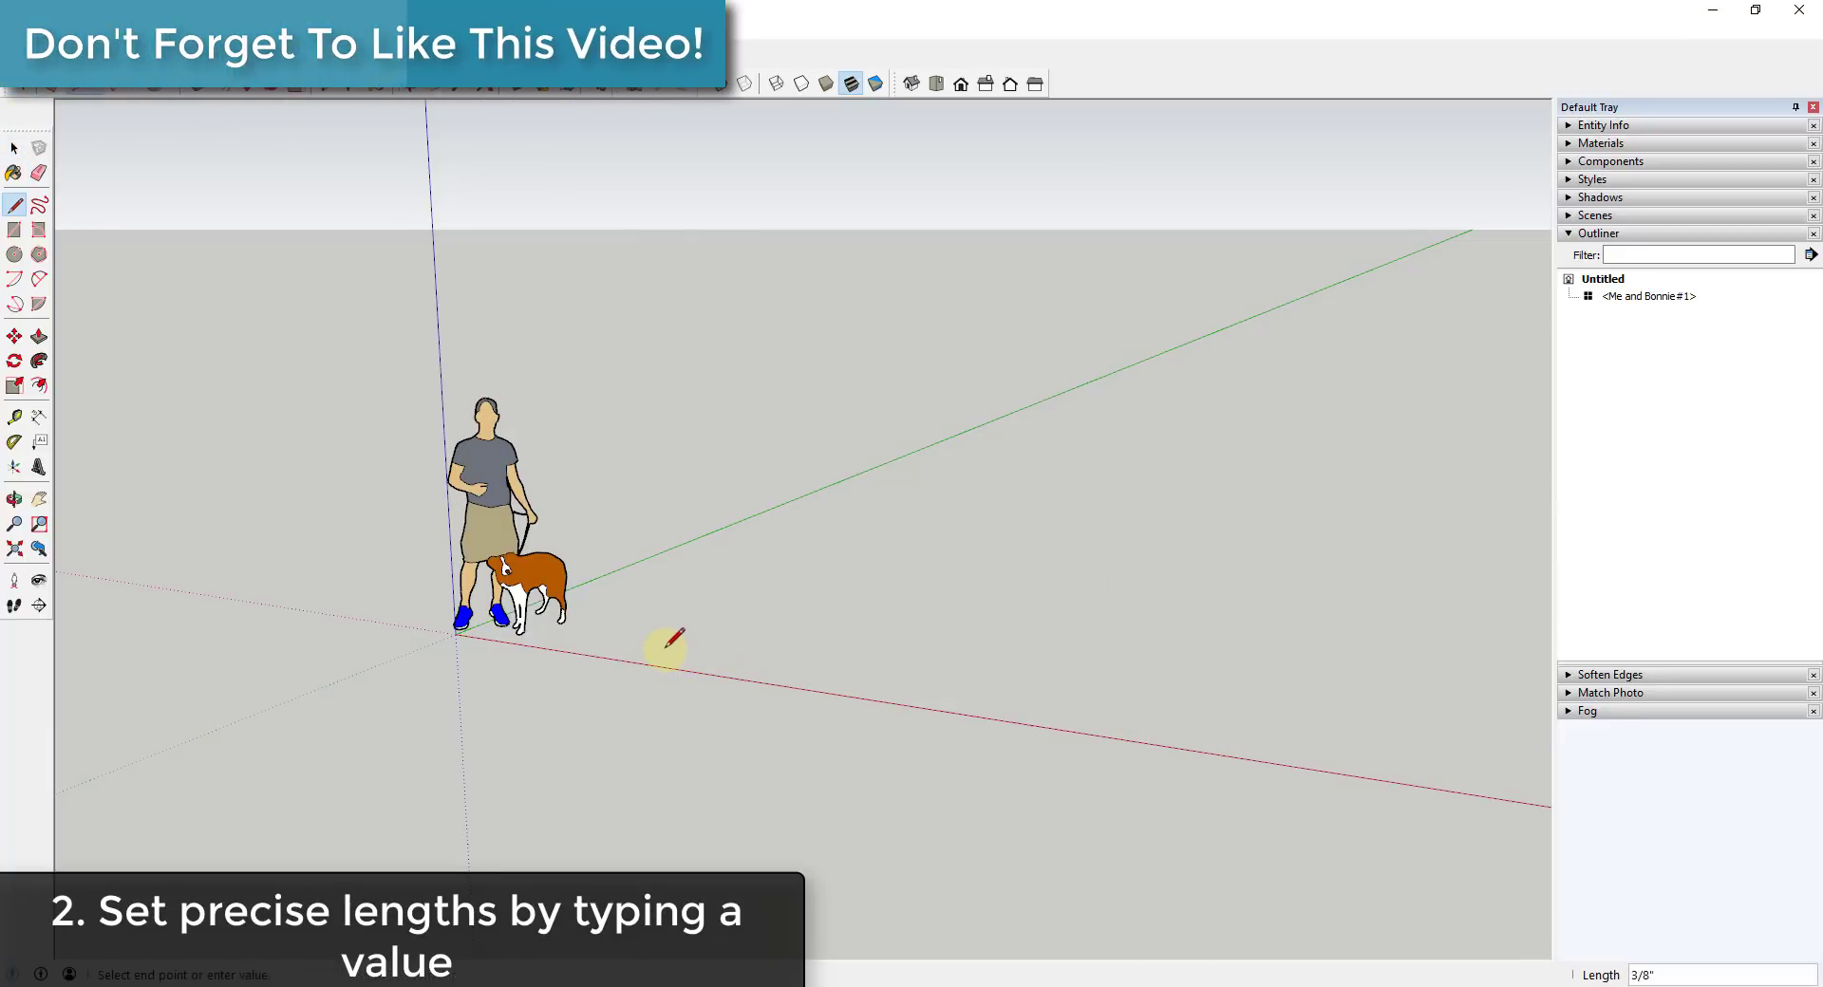
{"action": "key", "text": "space"}
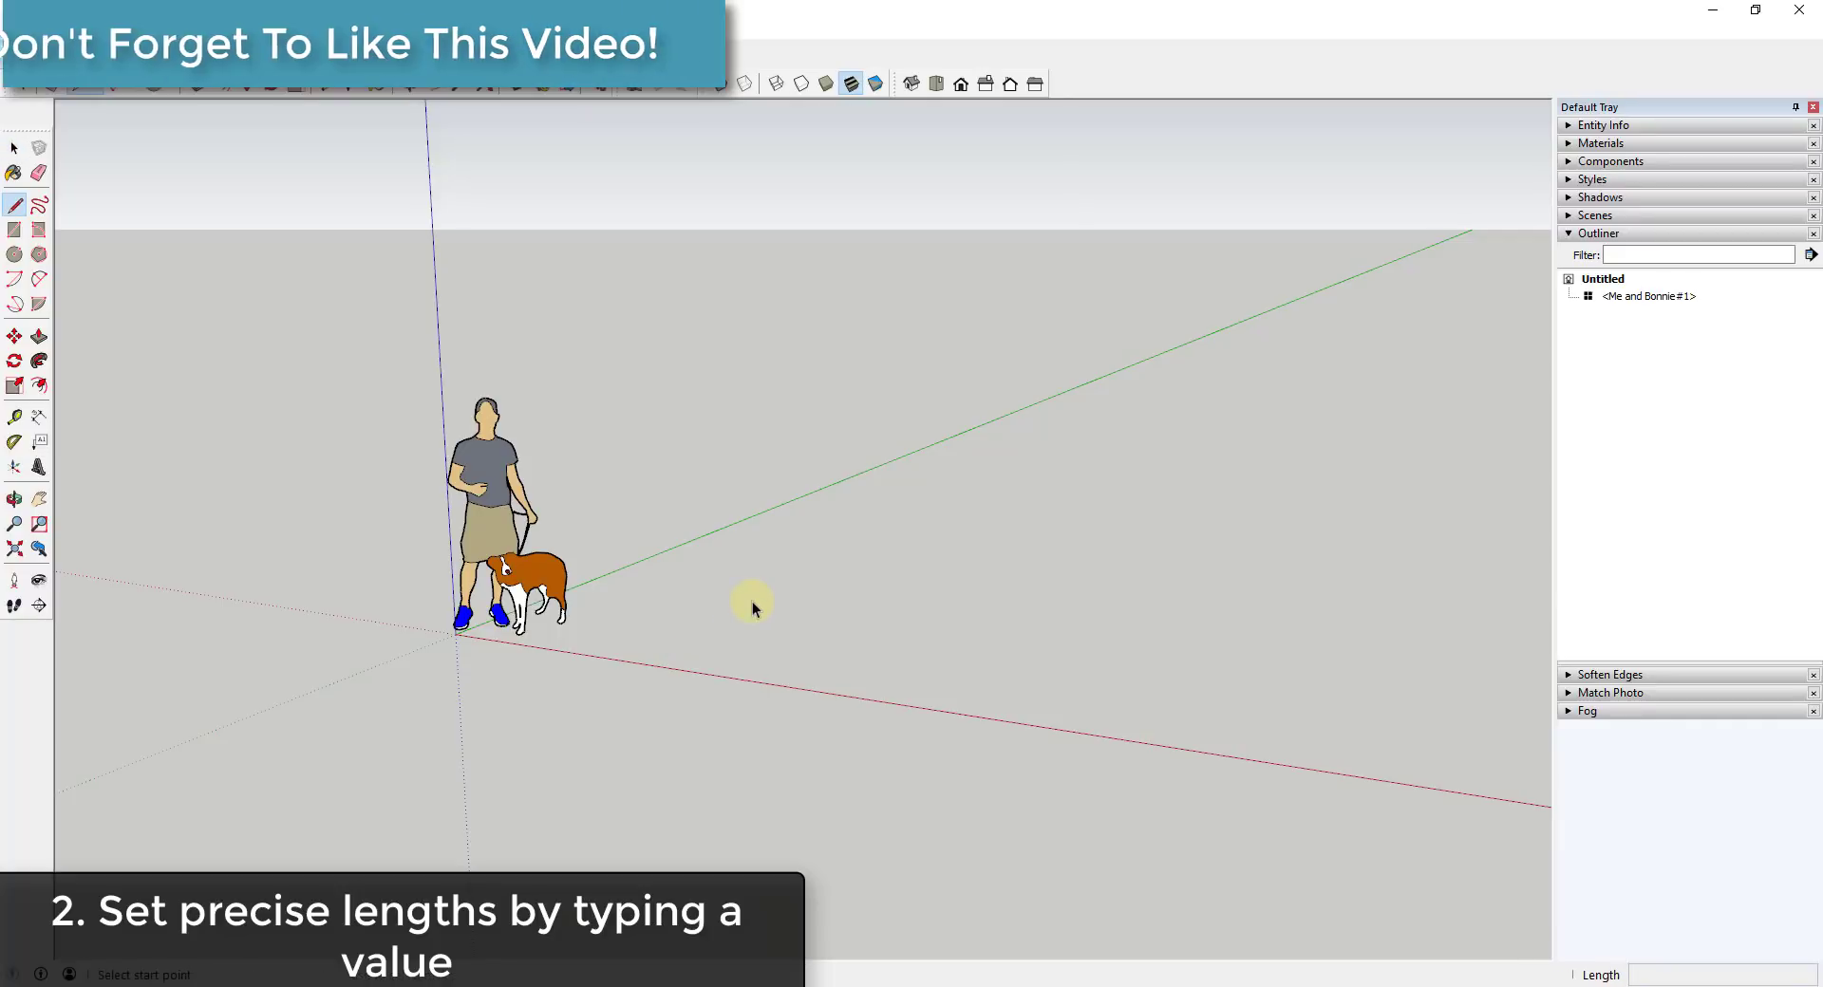
{"action": "key", "text": "l"}
{"action": "left_click", "coordinate": [678, 650]}
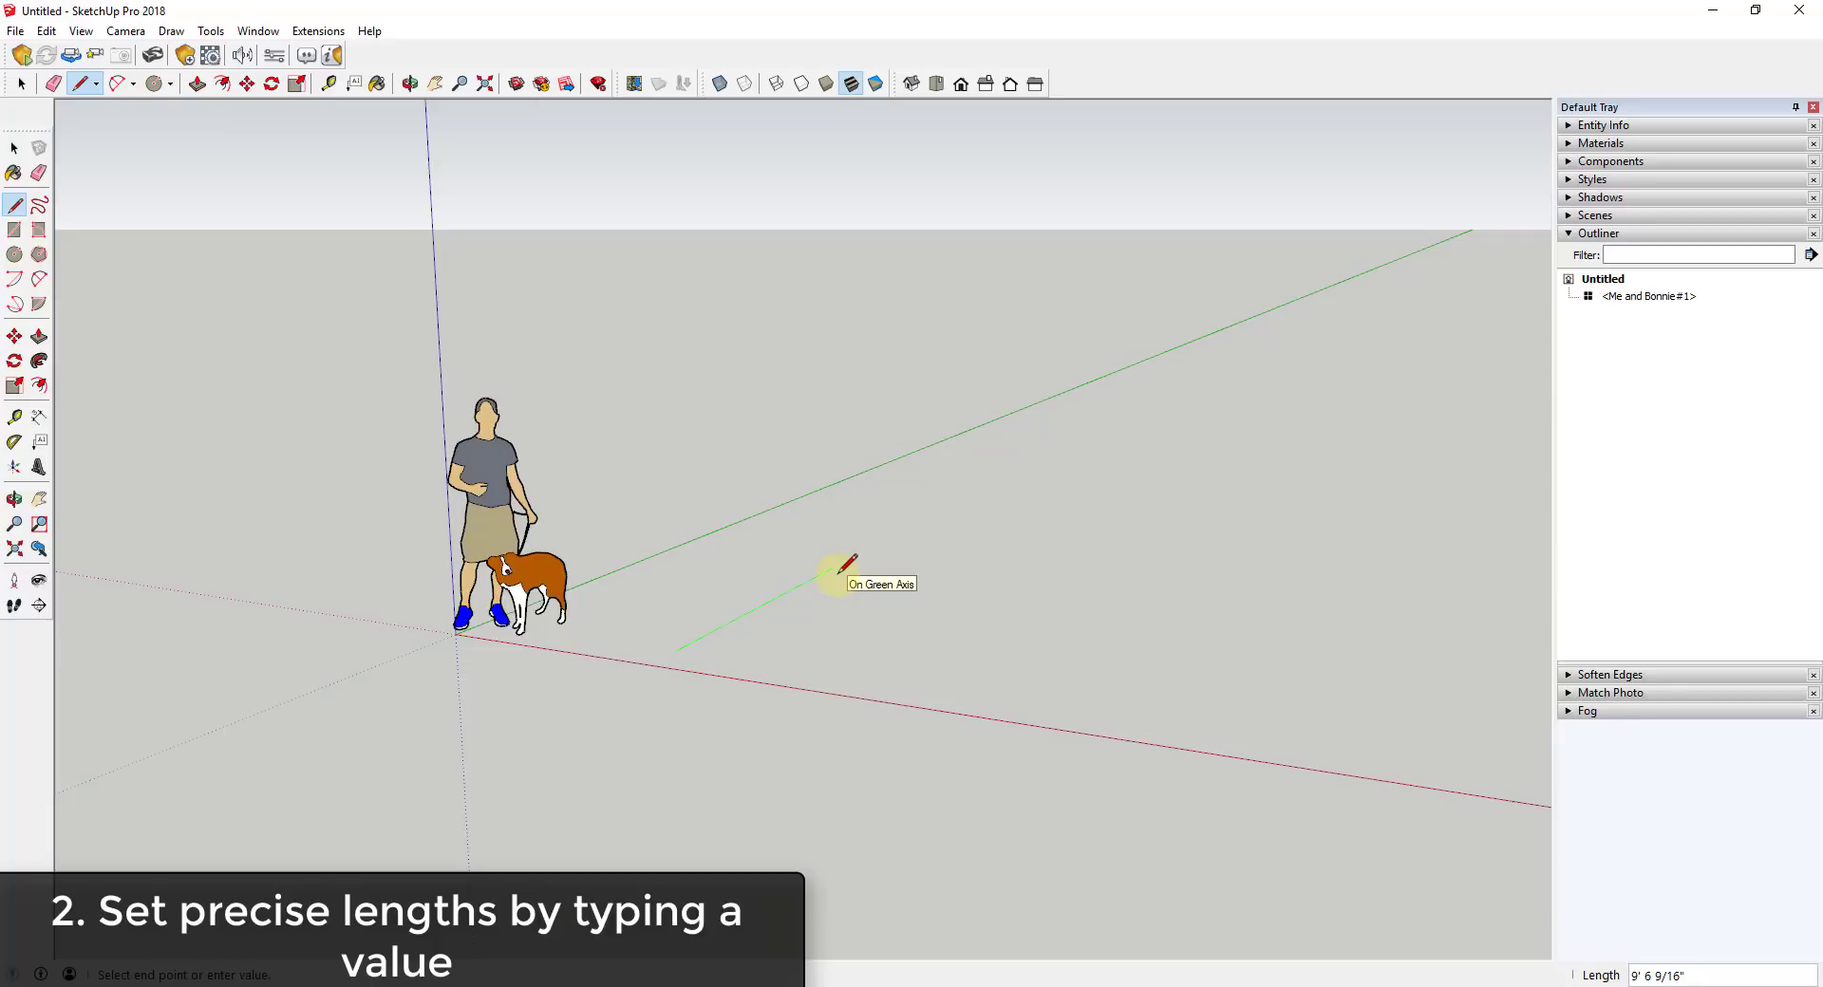
{"action": "key", "text": "Escape"}
Step: Draw a single edge exactly 10' long beside the figure
{"action": "left_click", "coordinate": [650, 635]}
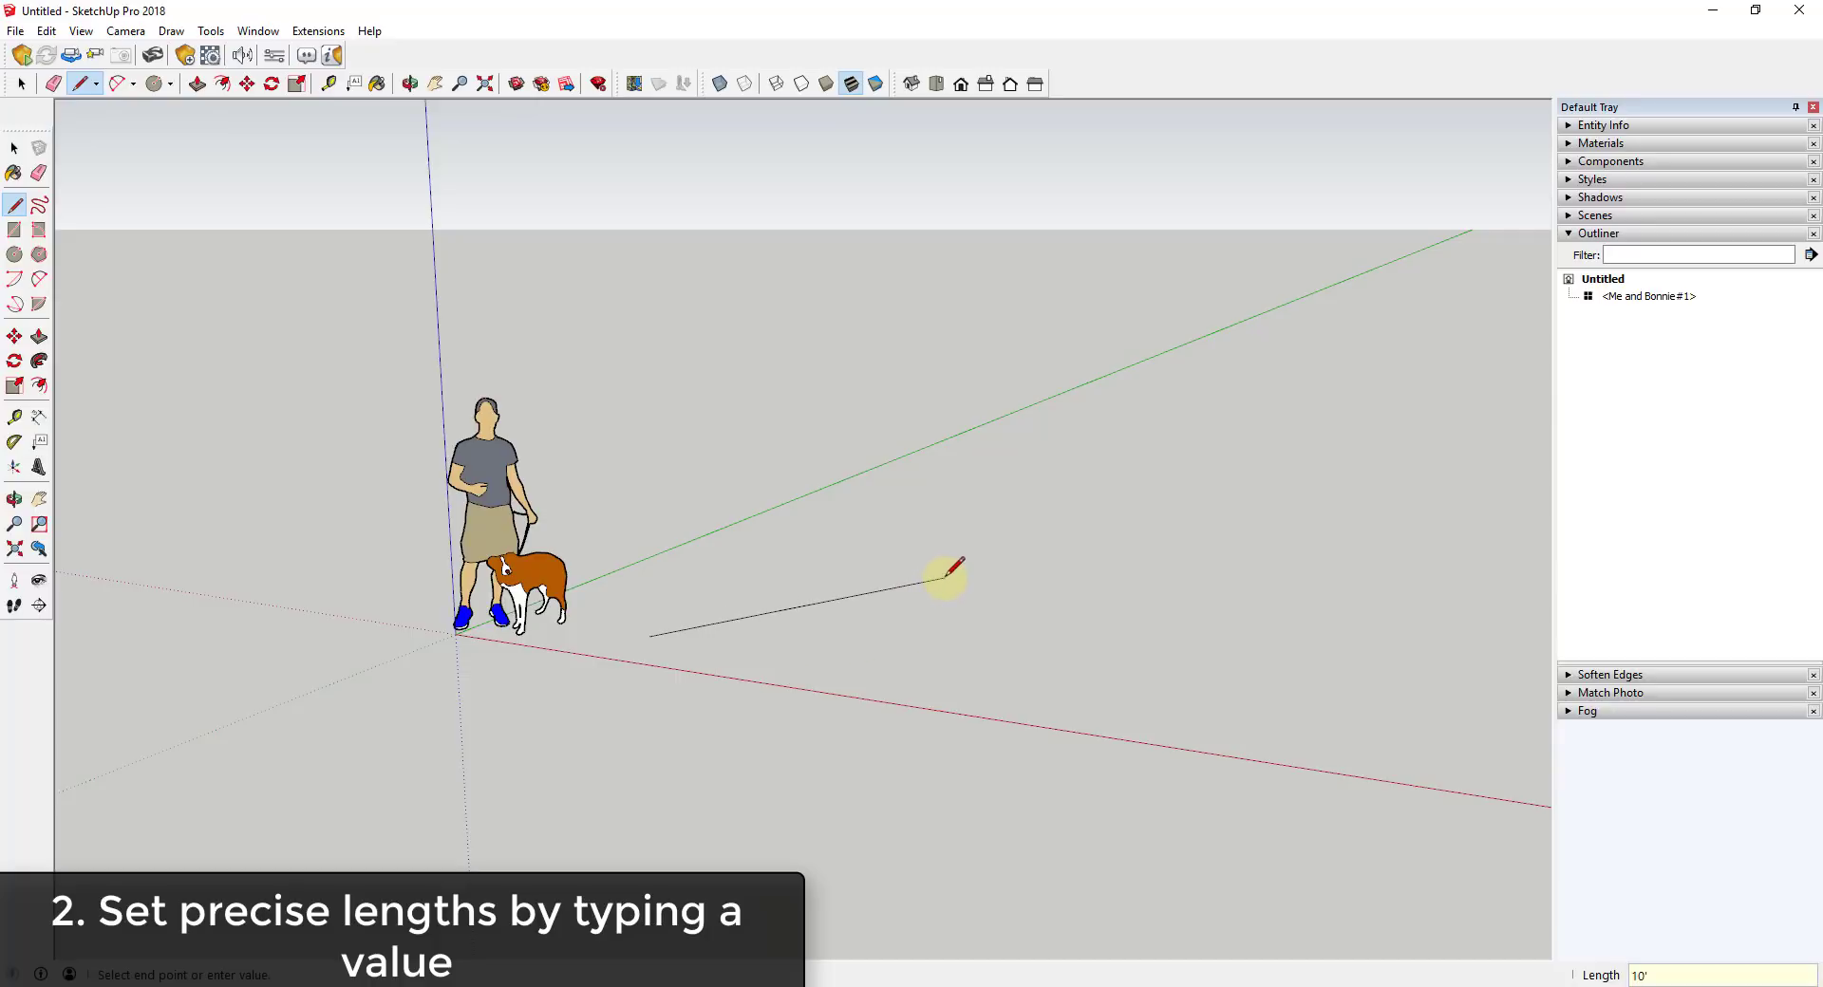
{"action": "key", "text": "Return"}
{"action": "key", "text": "space"}
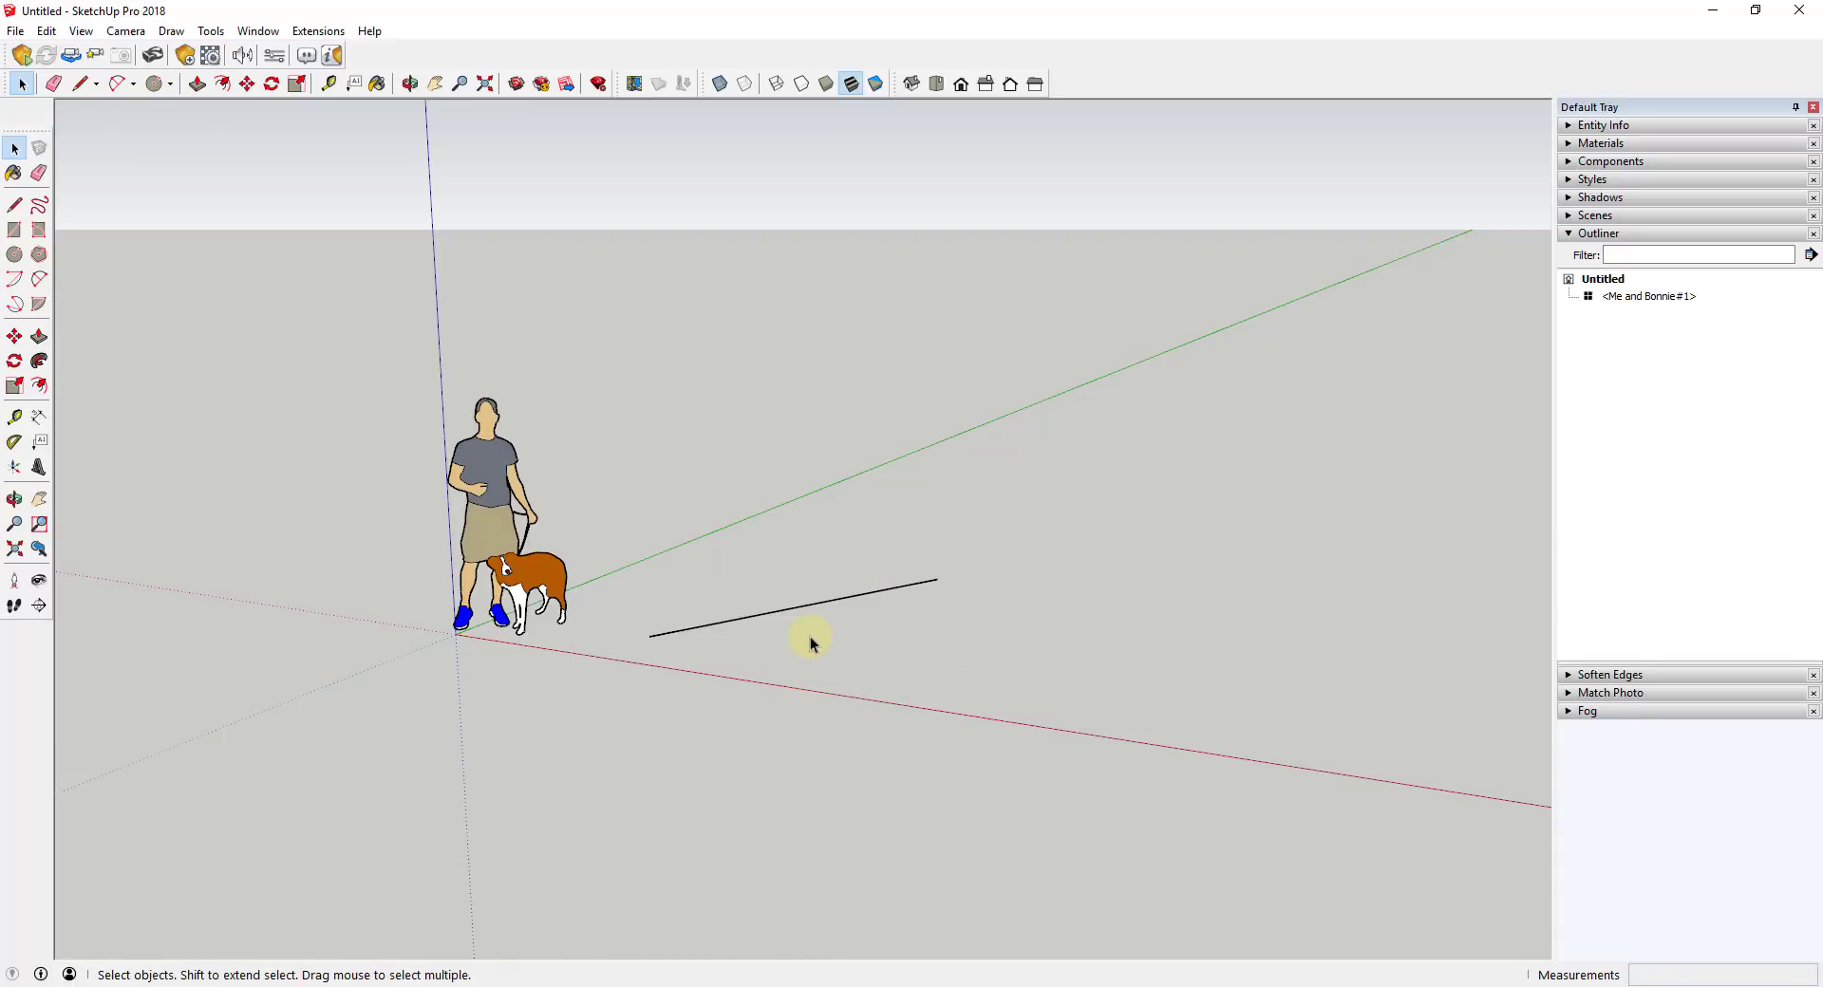
Step: Erase the 10' edge
{"action": "key", "text": "e"}
{"action": "left_click", "coordinate": [807, 600]}
{"action": "key", "text": "space"}
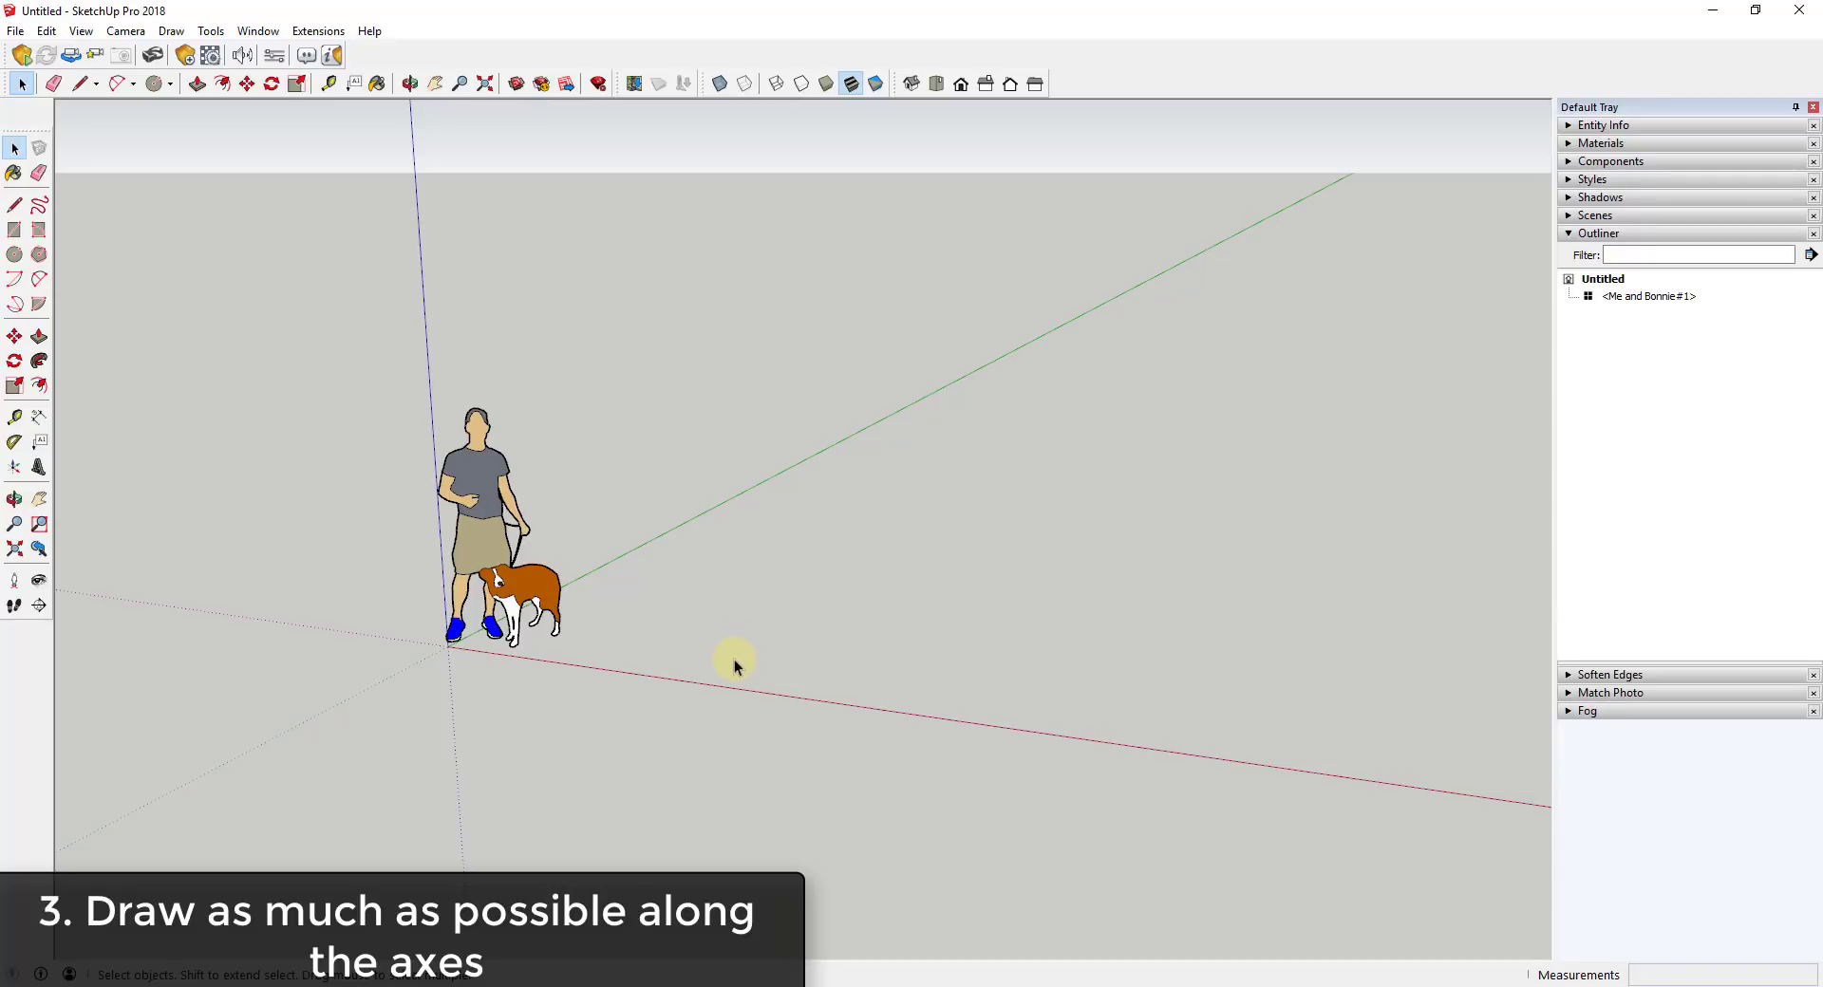
Step: Draw three connected edges, the first along the red axis, the second along the green axis and the third off-axis
{"action": "key", "text": "l"}
{"action": "left_click", "coordinate": [749, 656]}
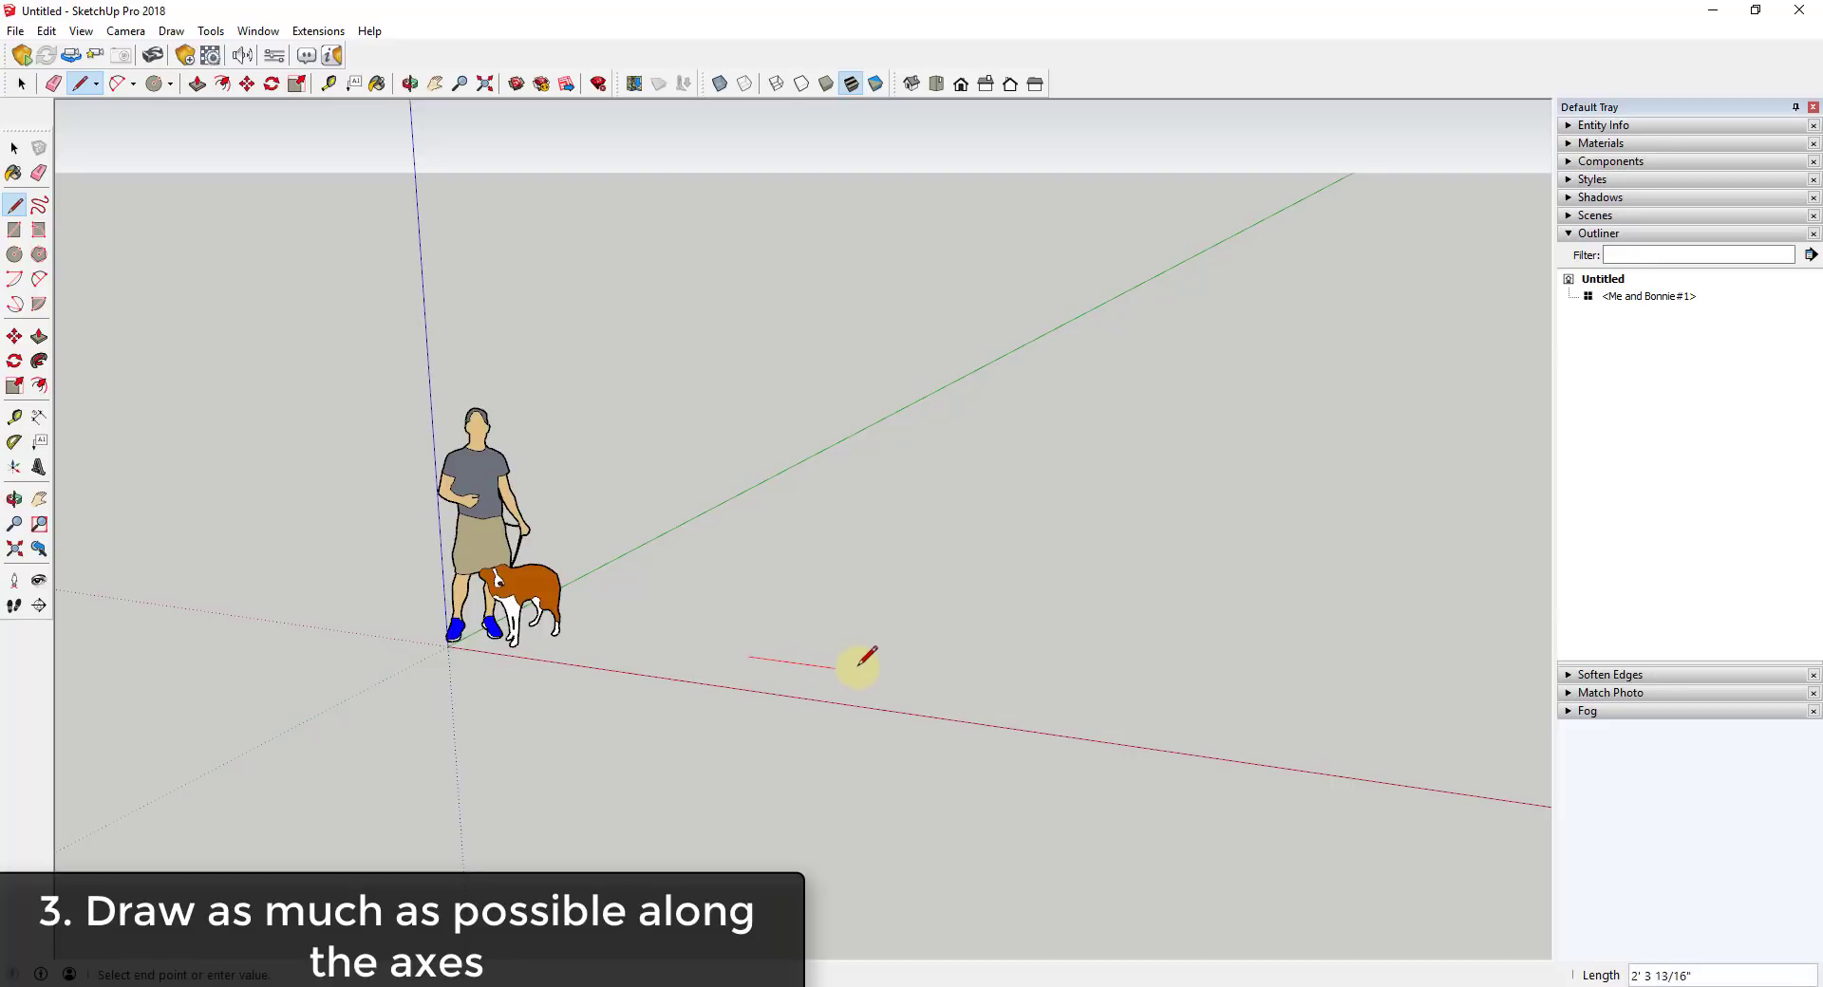
{"action": "left_click", "coordinate": [1013, 597]}
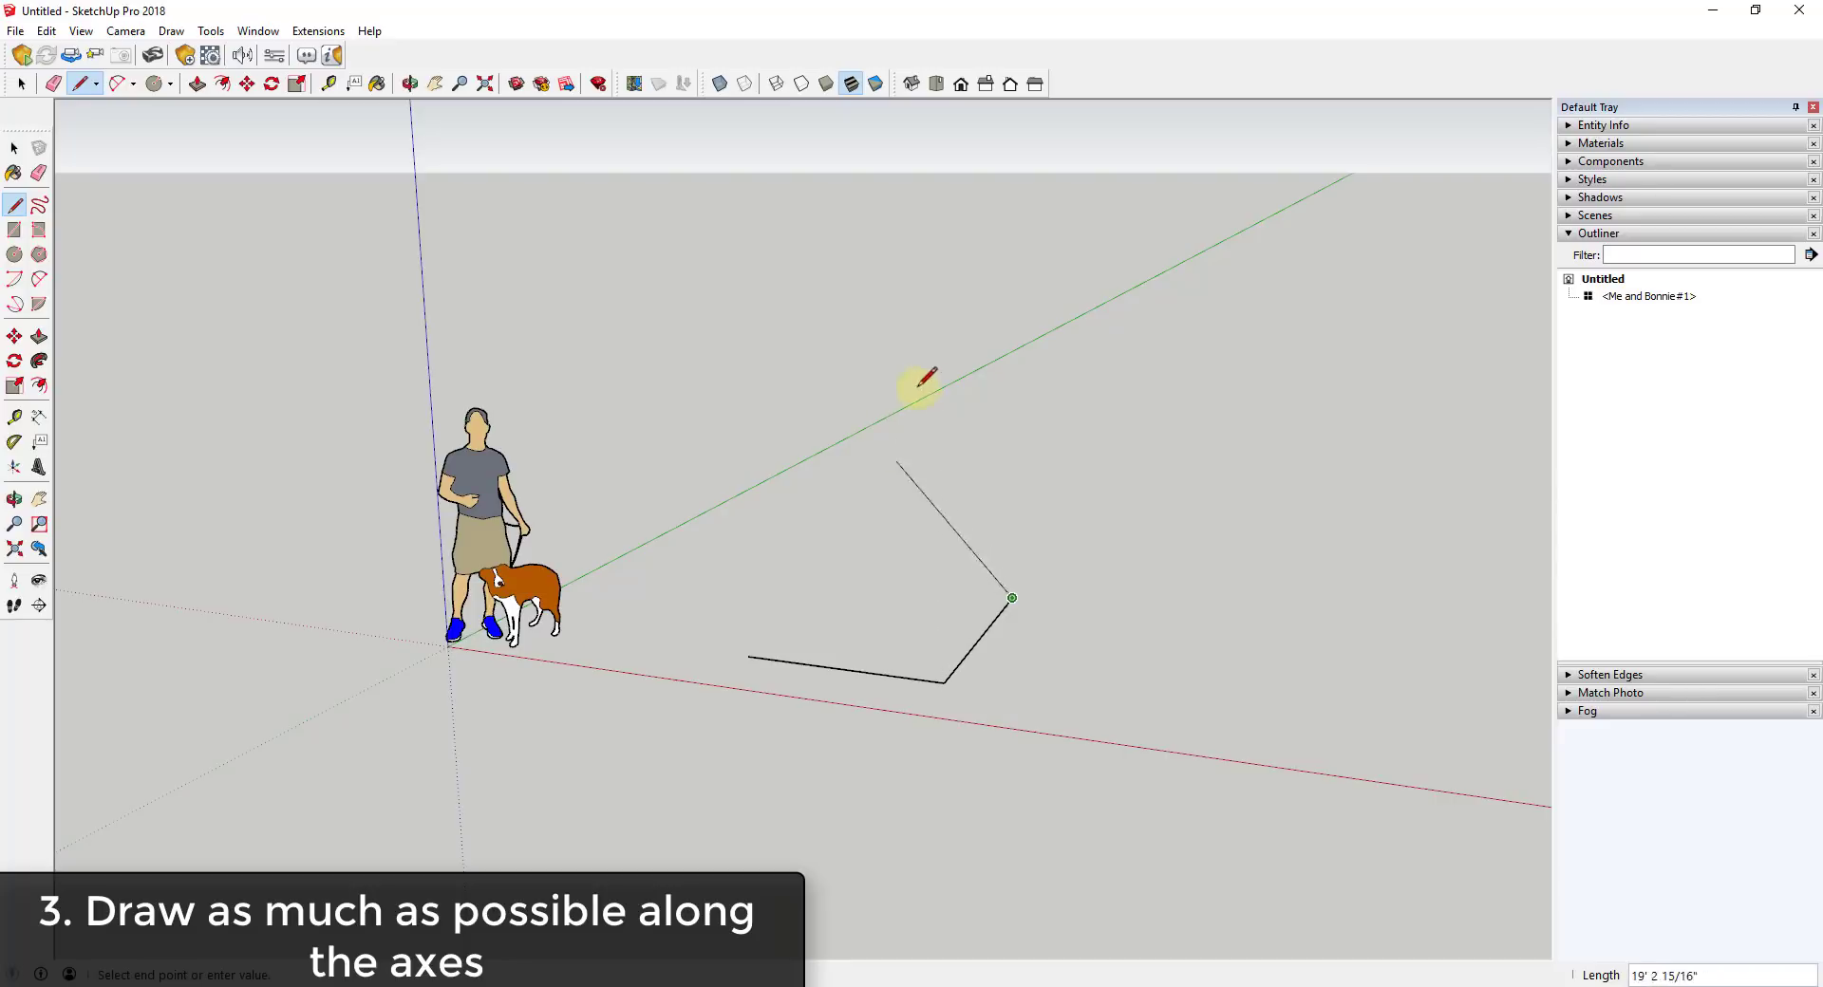
{"action": "left_click", "coordinate": [881, 420]}
Step: Erase the off-axis edge and the two remaining connected edges
{"action": "key", "text": "e"}
{"action": "mouse_move", "coordinate": [1090, 589]}
{"action": "middle_mouse_down"}
{"action": "mouse_move", "coordinate": [895, 472]}
{"action": "mouse_move", "coordinate": [969, 557]}
{"action": "mouse_move", "coordinate": [1024, 542]}
{"action": "middle_mouse_up"}
{"action": "left_click", "coordinate": [989, 522]}
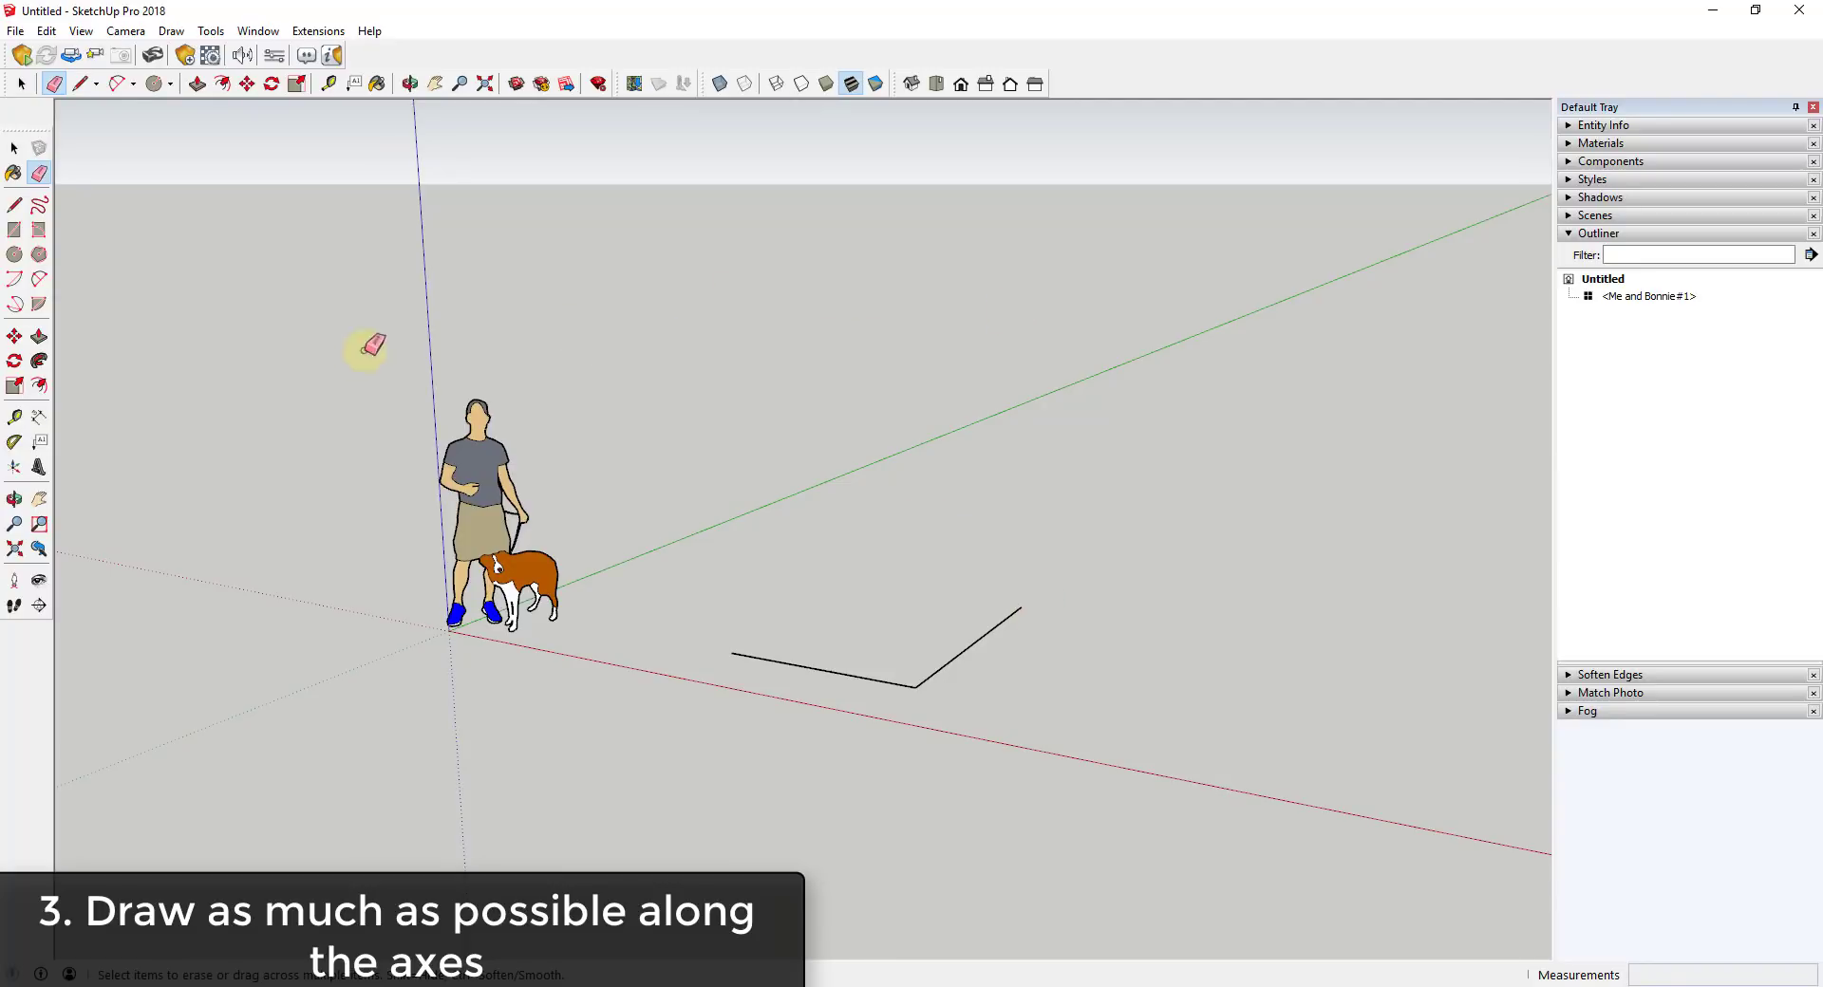
{"action": "mouse_move", "coordinate": [1080, 567]}
{"action": "middle_mouse_down"}
{"action": "mouse_move", "coordinate": [1051, 529]}
{"action": "mouse_move", "coordinate": [1111, 557]}
{"action": "middle_mouse_up"}
{"action": "mouse_move", "coordinate": [997, 611]}
{"action": "left_mouse_down"}
{"action": "mouse_move", "coordinate": [893, 685]}
{"action": "mouse_move", "coordinate": [805, 661]}
{"action": "left_mouse_up"}
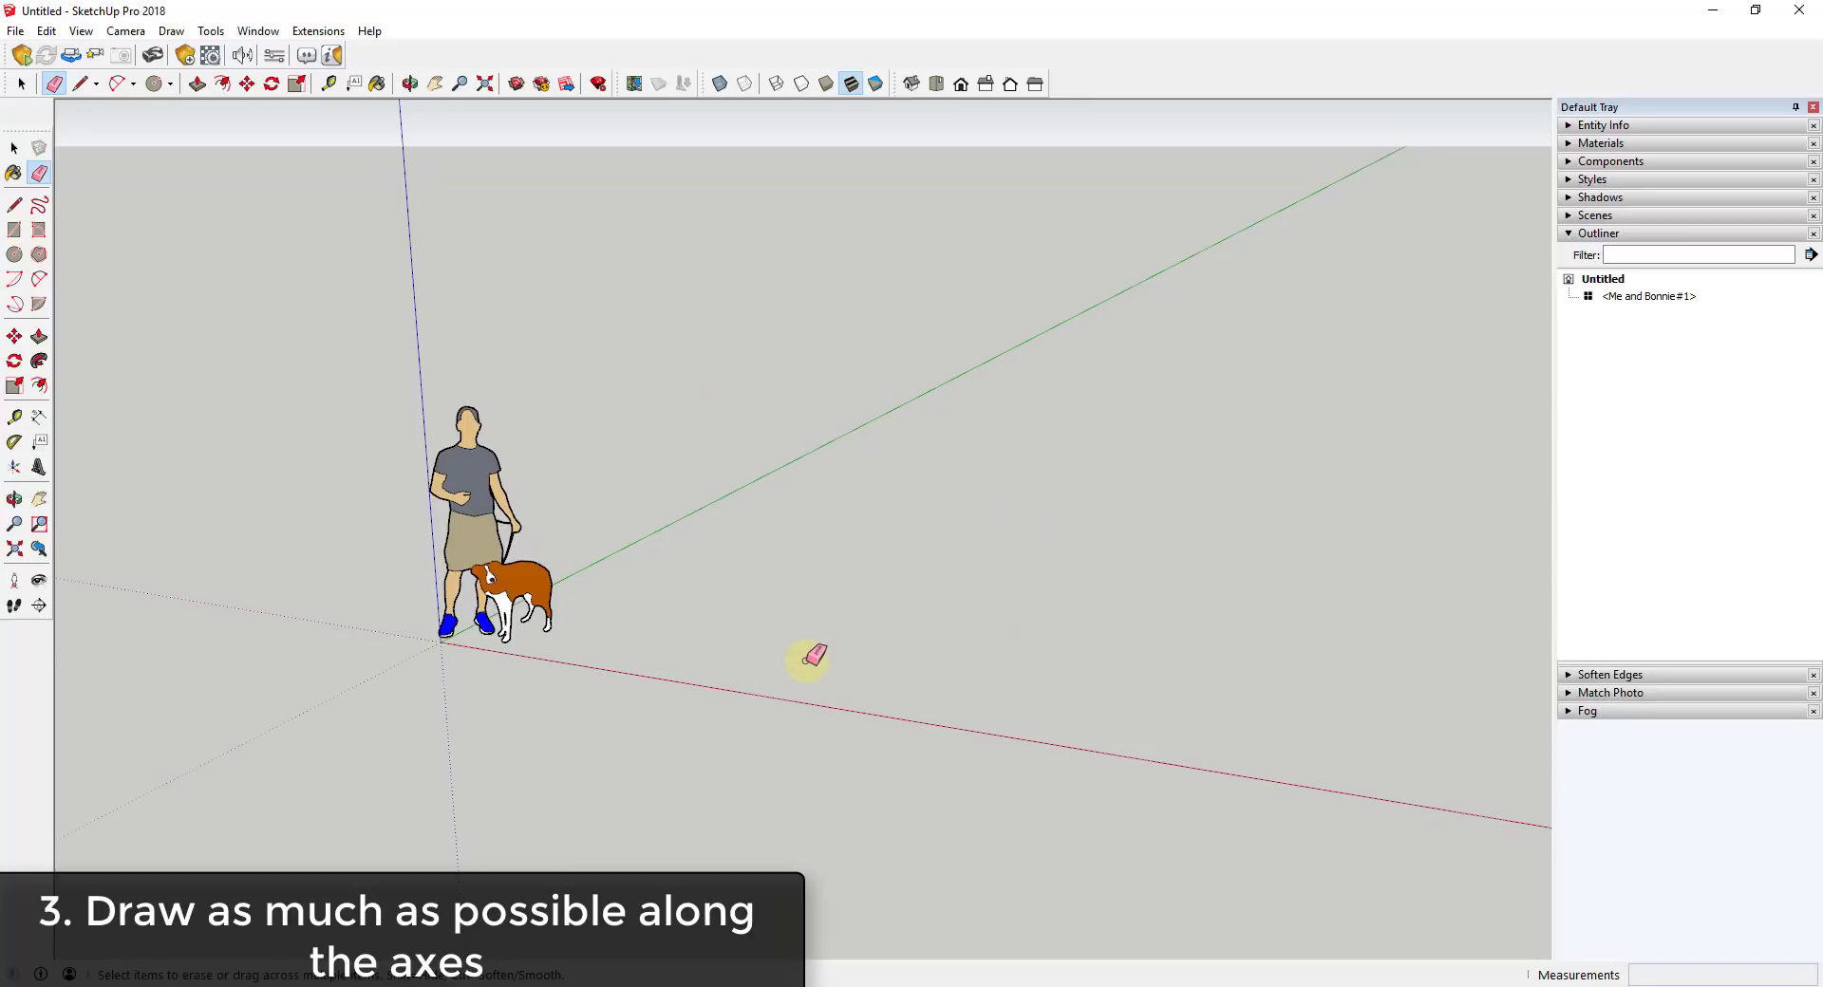
Step: Draw a closed four-sided outline beside the figure with its edges following the red and green axes
{"action": "key", "text": "l"}
{"action": "left_click", "coordinate": [752, 652]}
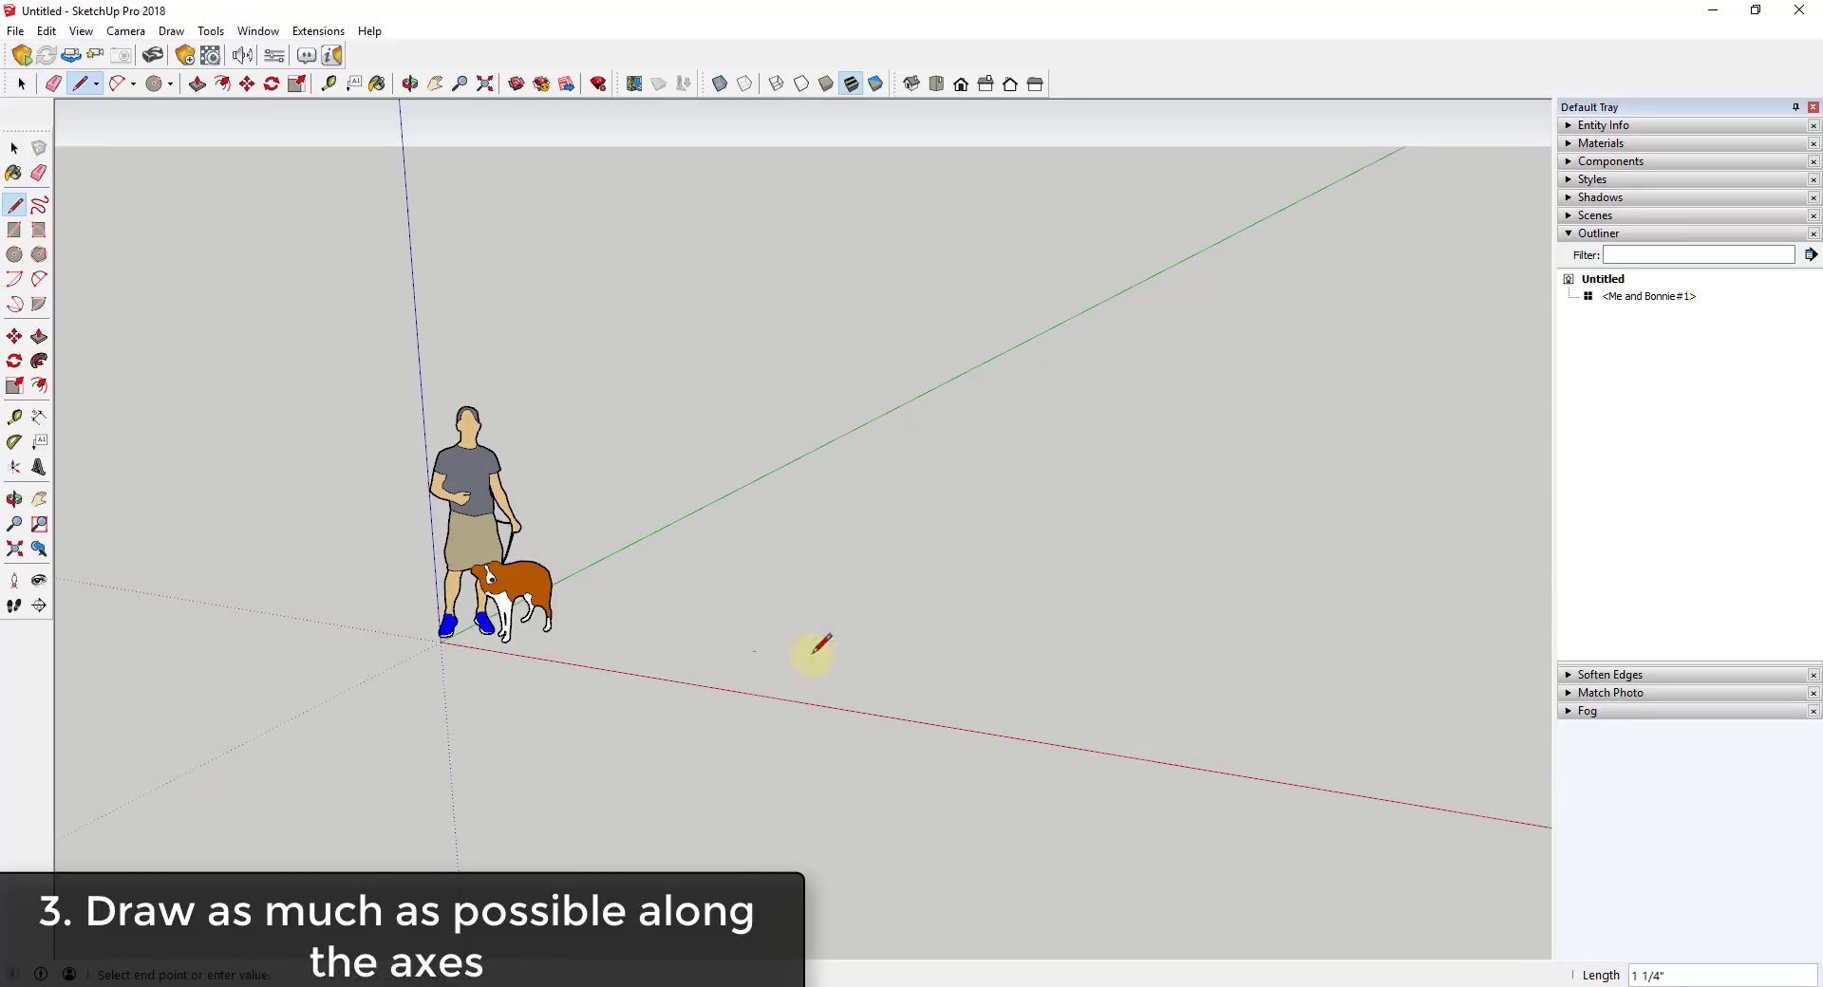
{"action": "left_click", "coordinate": [950, 681]}
{"action": "left_click", "coordinate": [1021, 597]}
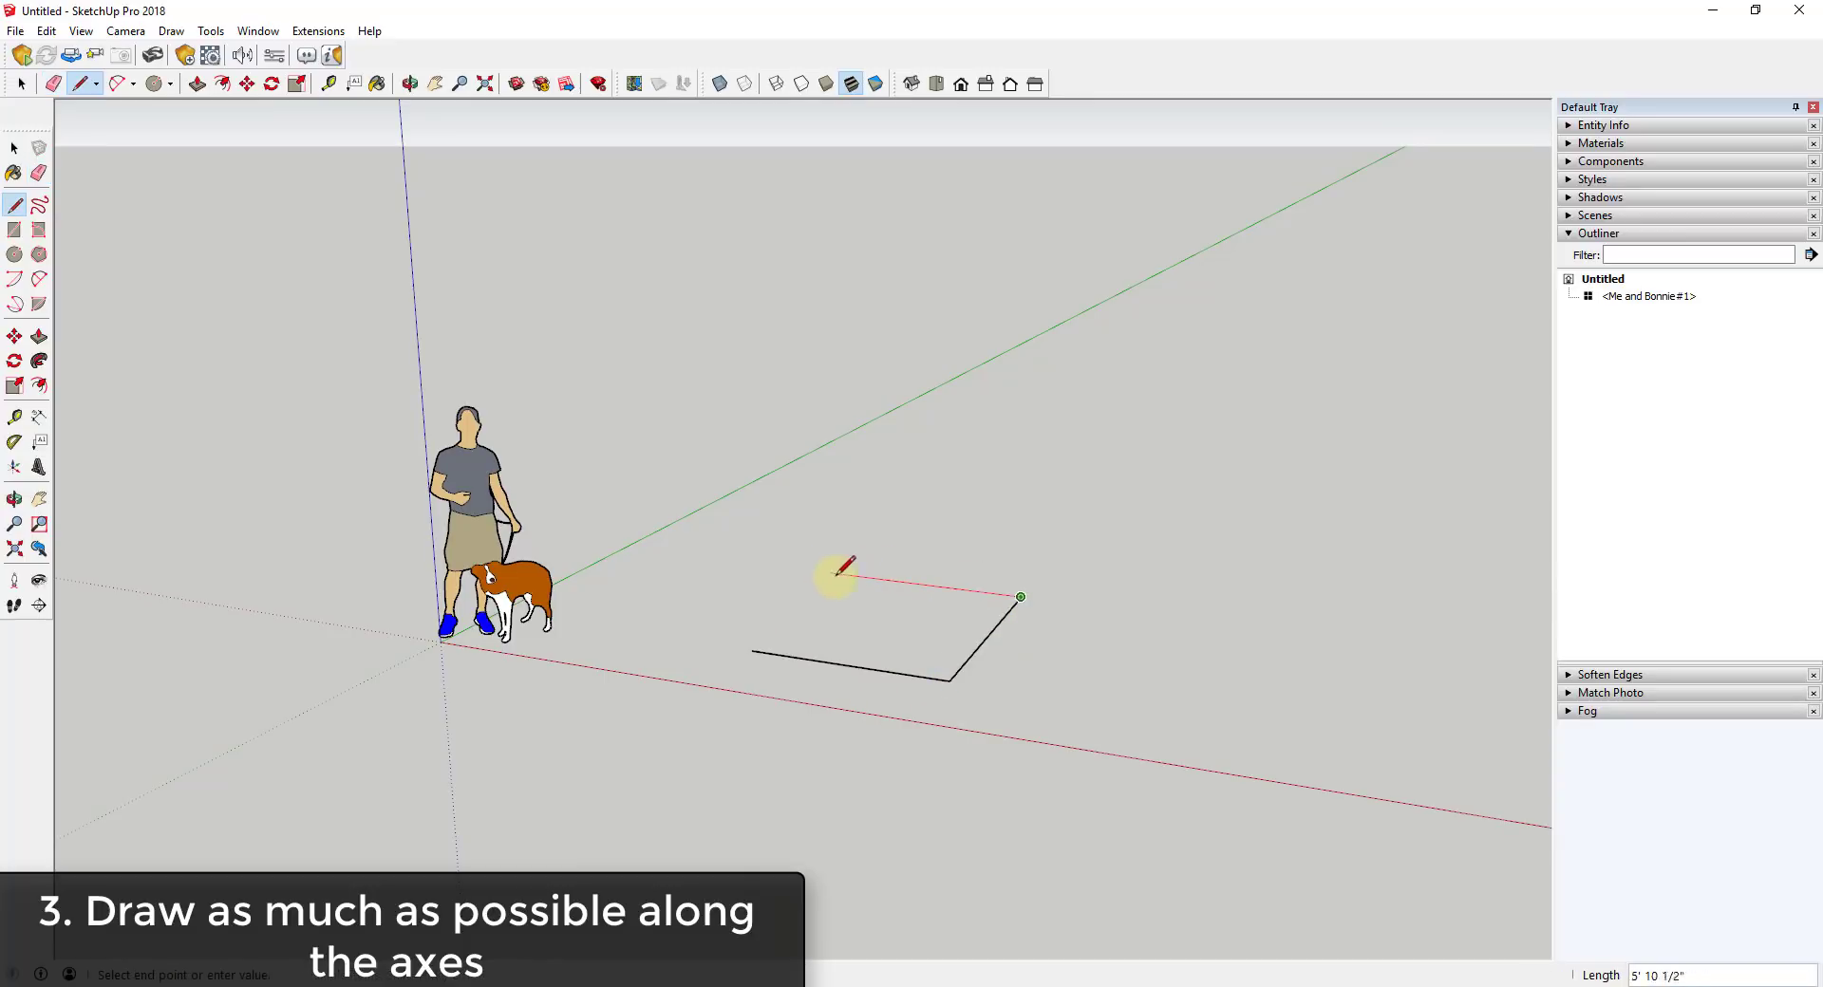
{"action": "left_click", "coordinate": [849, 575]}
{"action": "left_click", "coordinate": [752, 651]}
{"action": "key", "text": "space"}
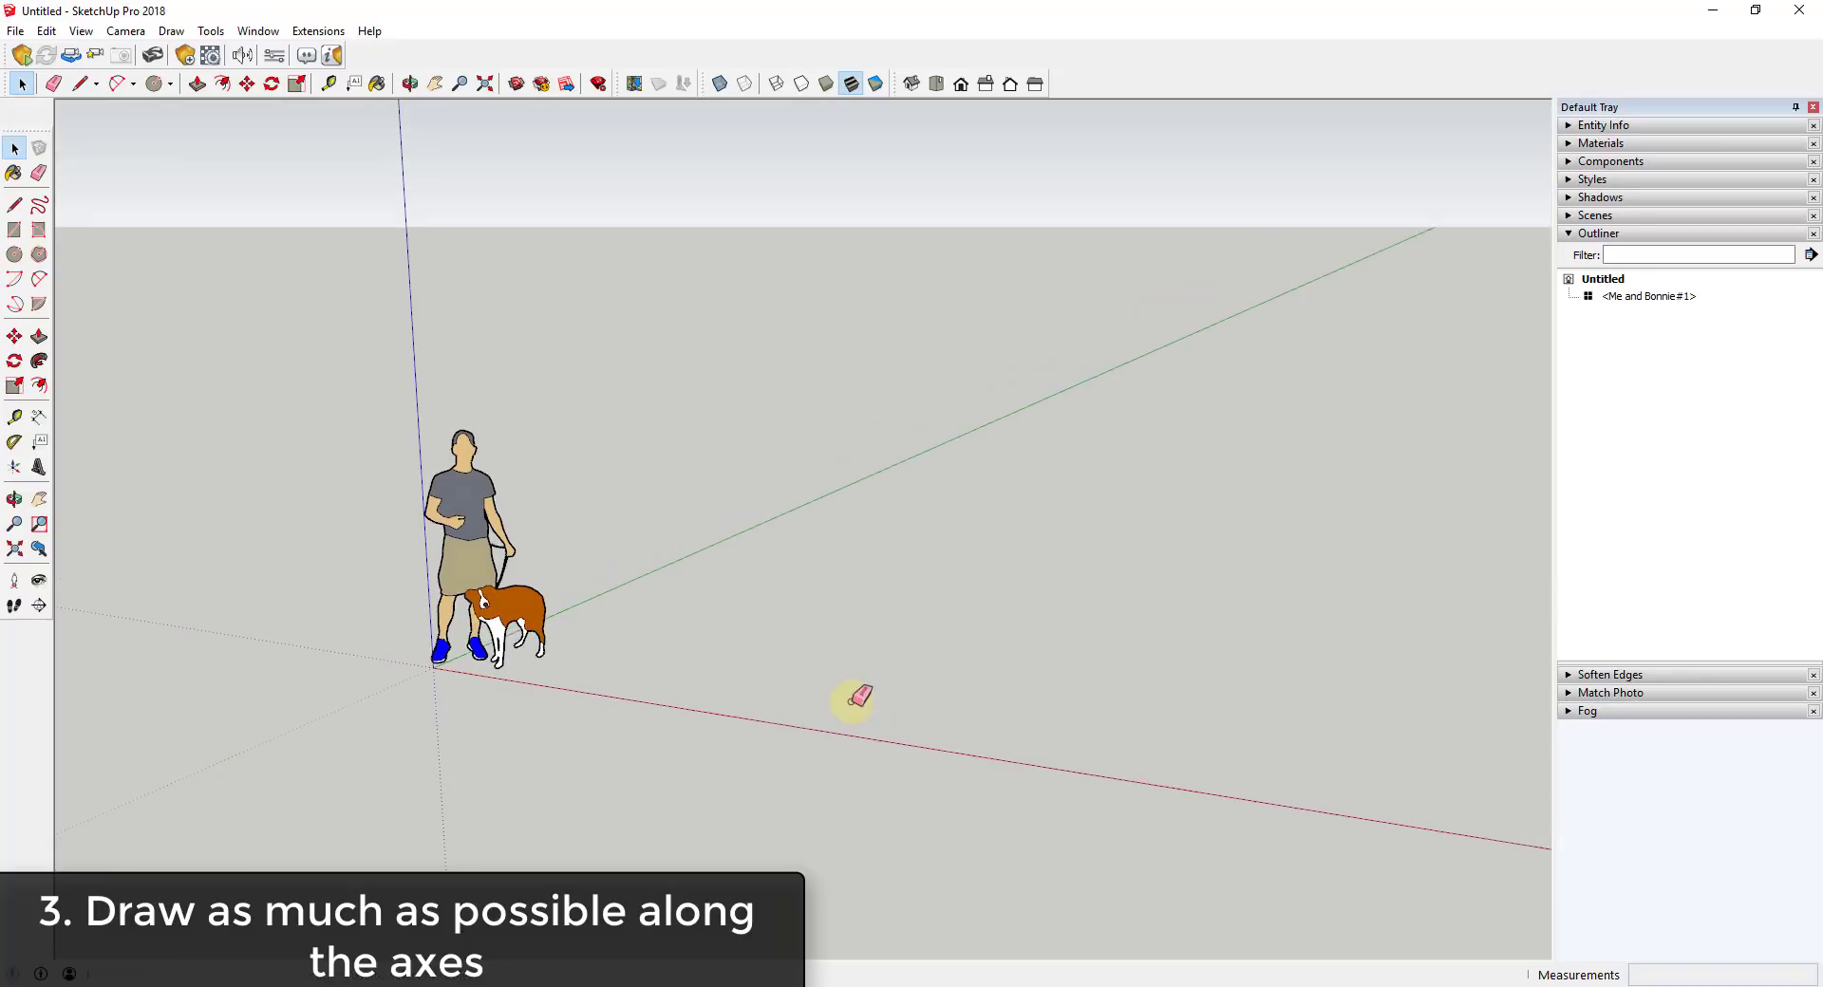
{"action": "key", "text": "l"}
{"action": "left_click", "coordinate": [767, 702]}
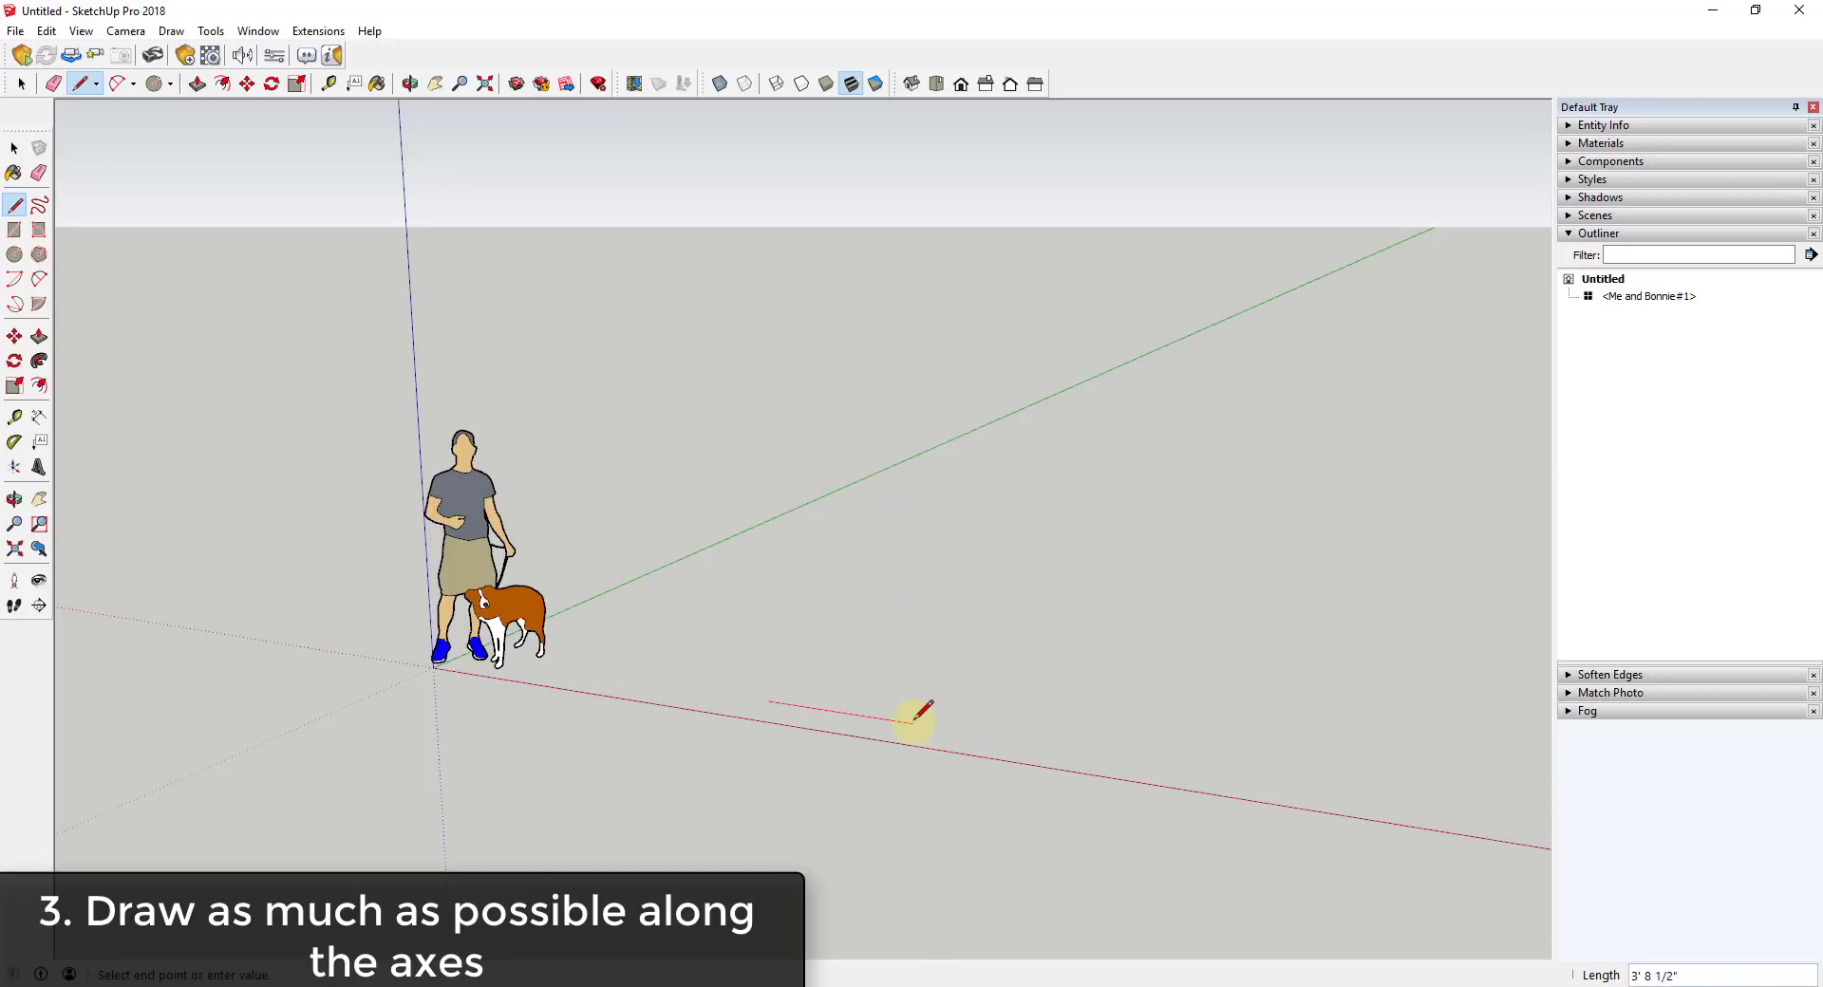
{"action": "key", "text": "space"}
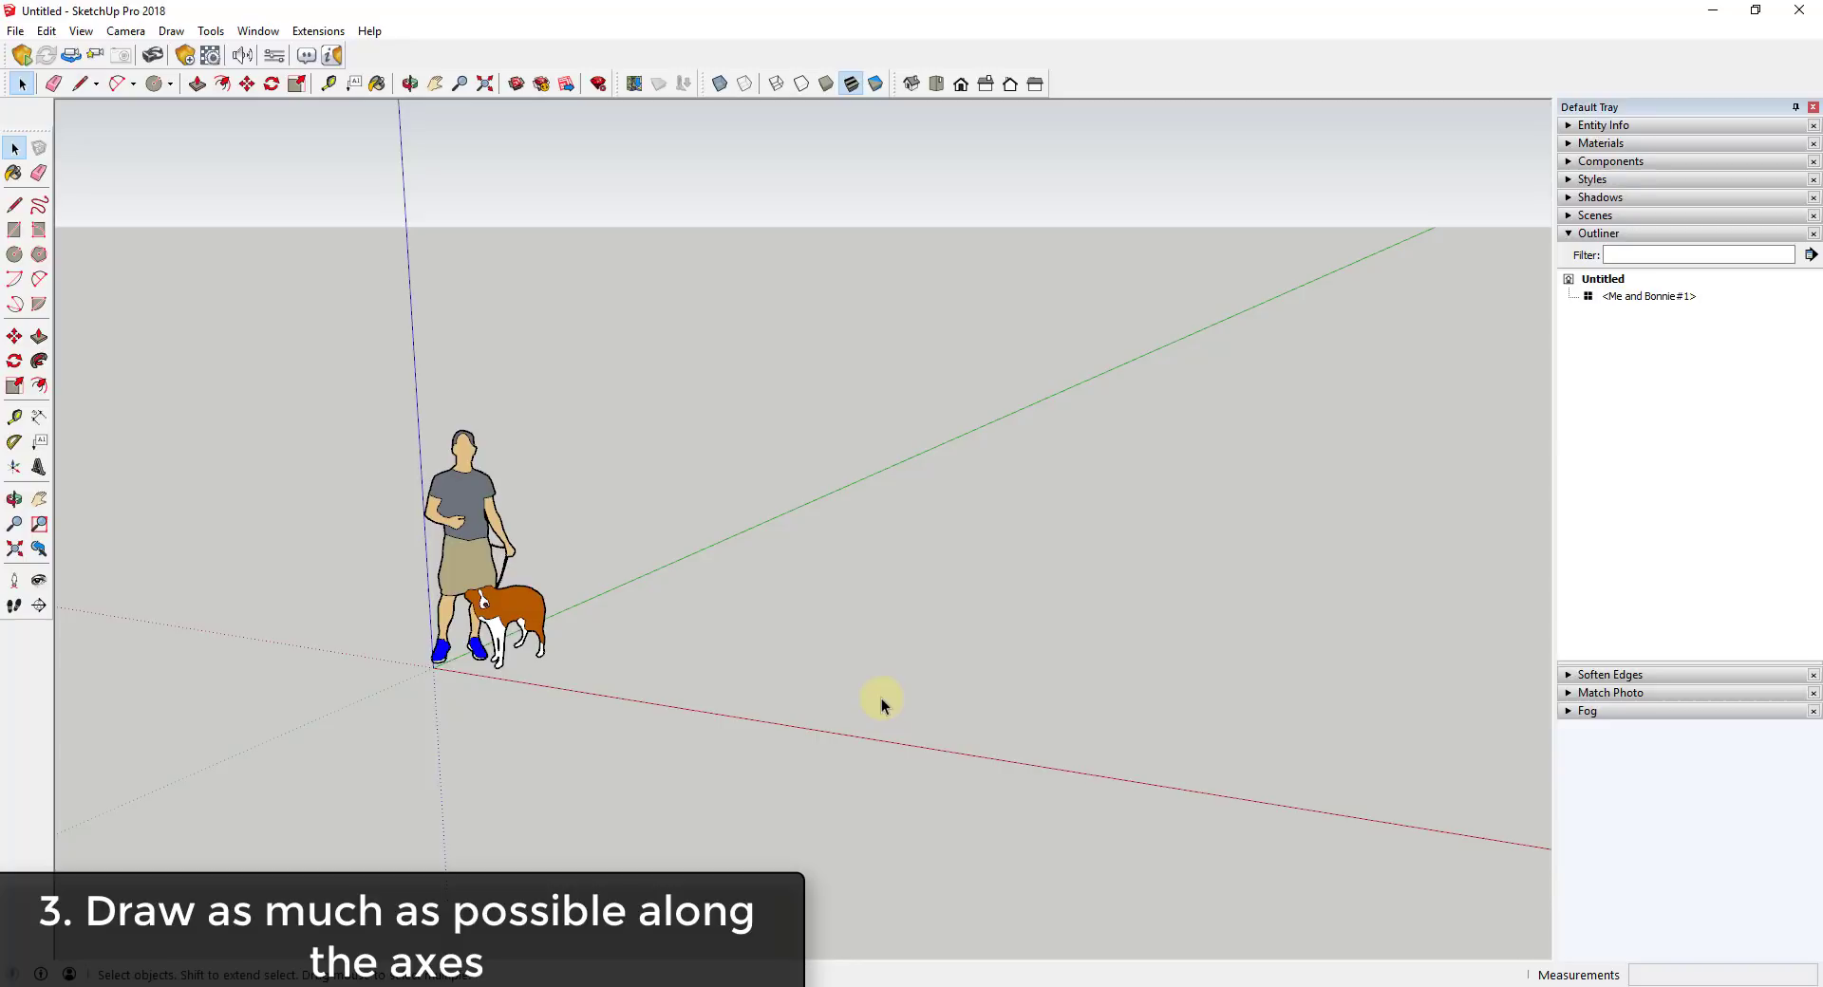
Step: Try locking a new edge's direction to the green, red and blue axes in turn, leaving the Line command without placing an end point
{"action": "key", "text": "l"}
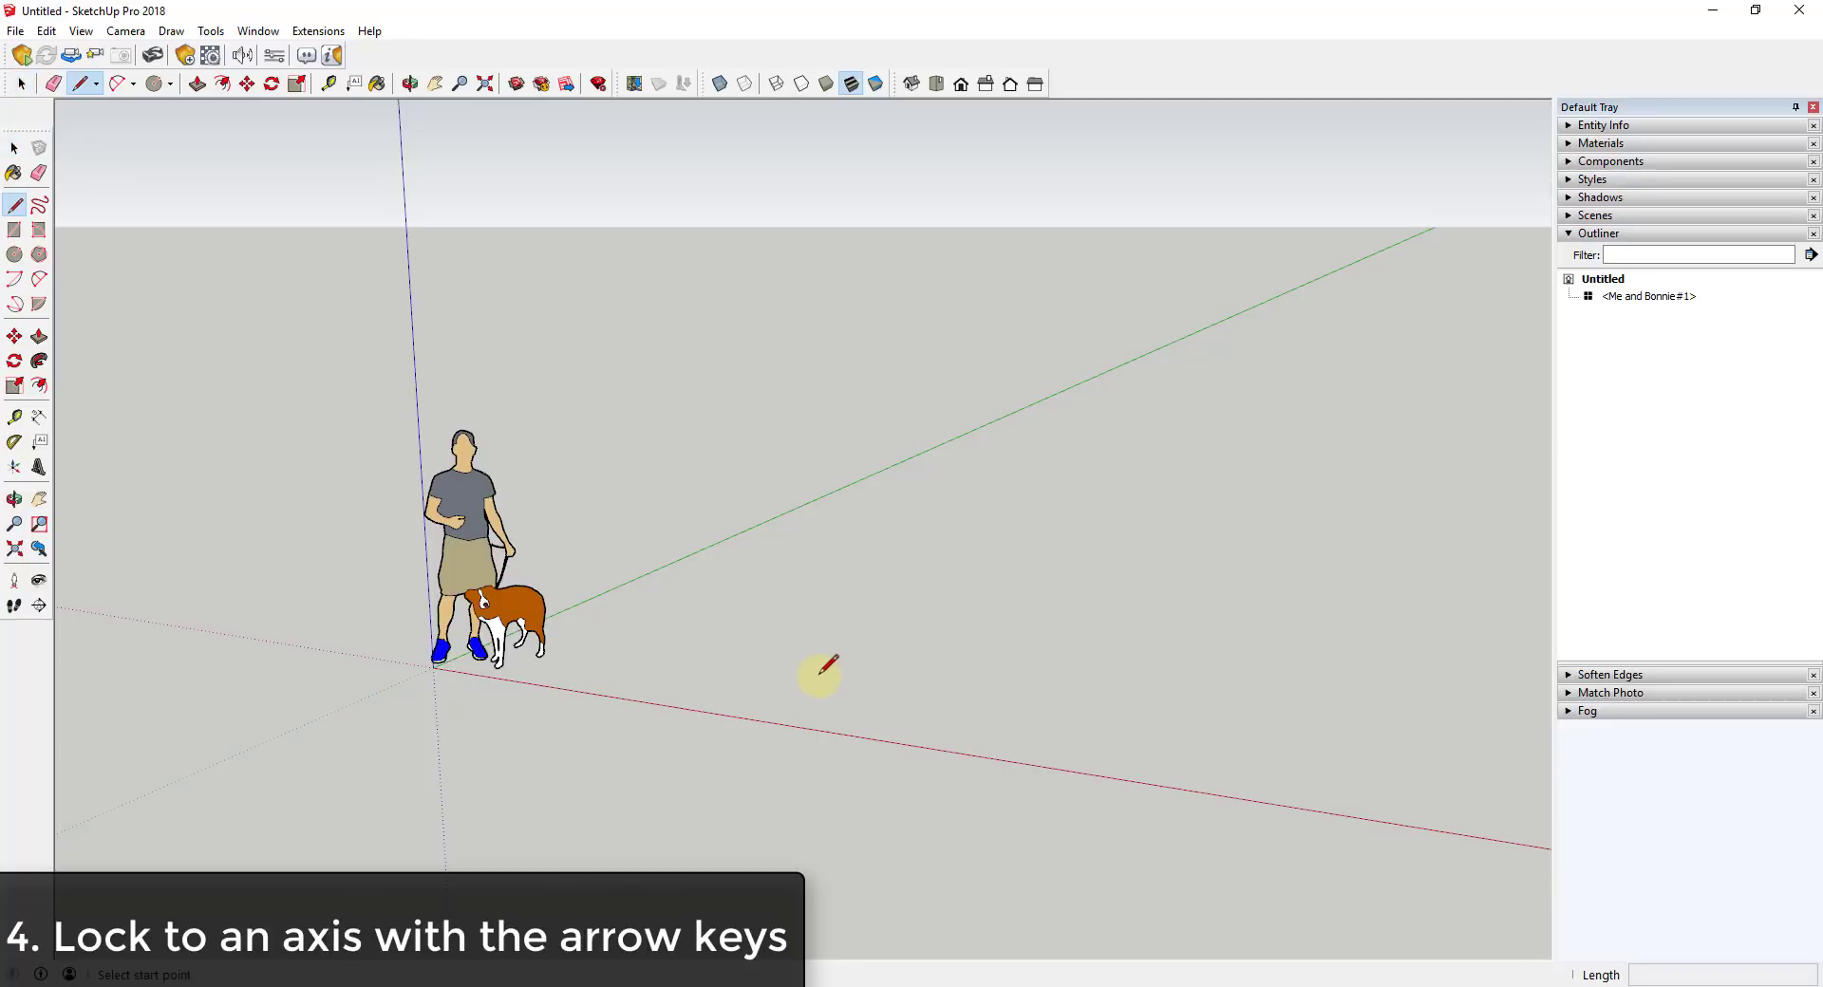
{"action": "left_click", "coordinate": [809, 676]}
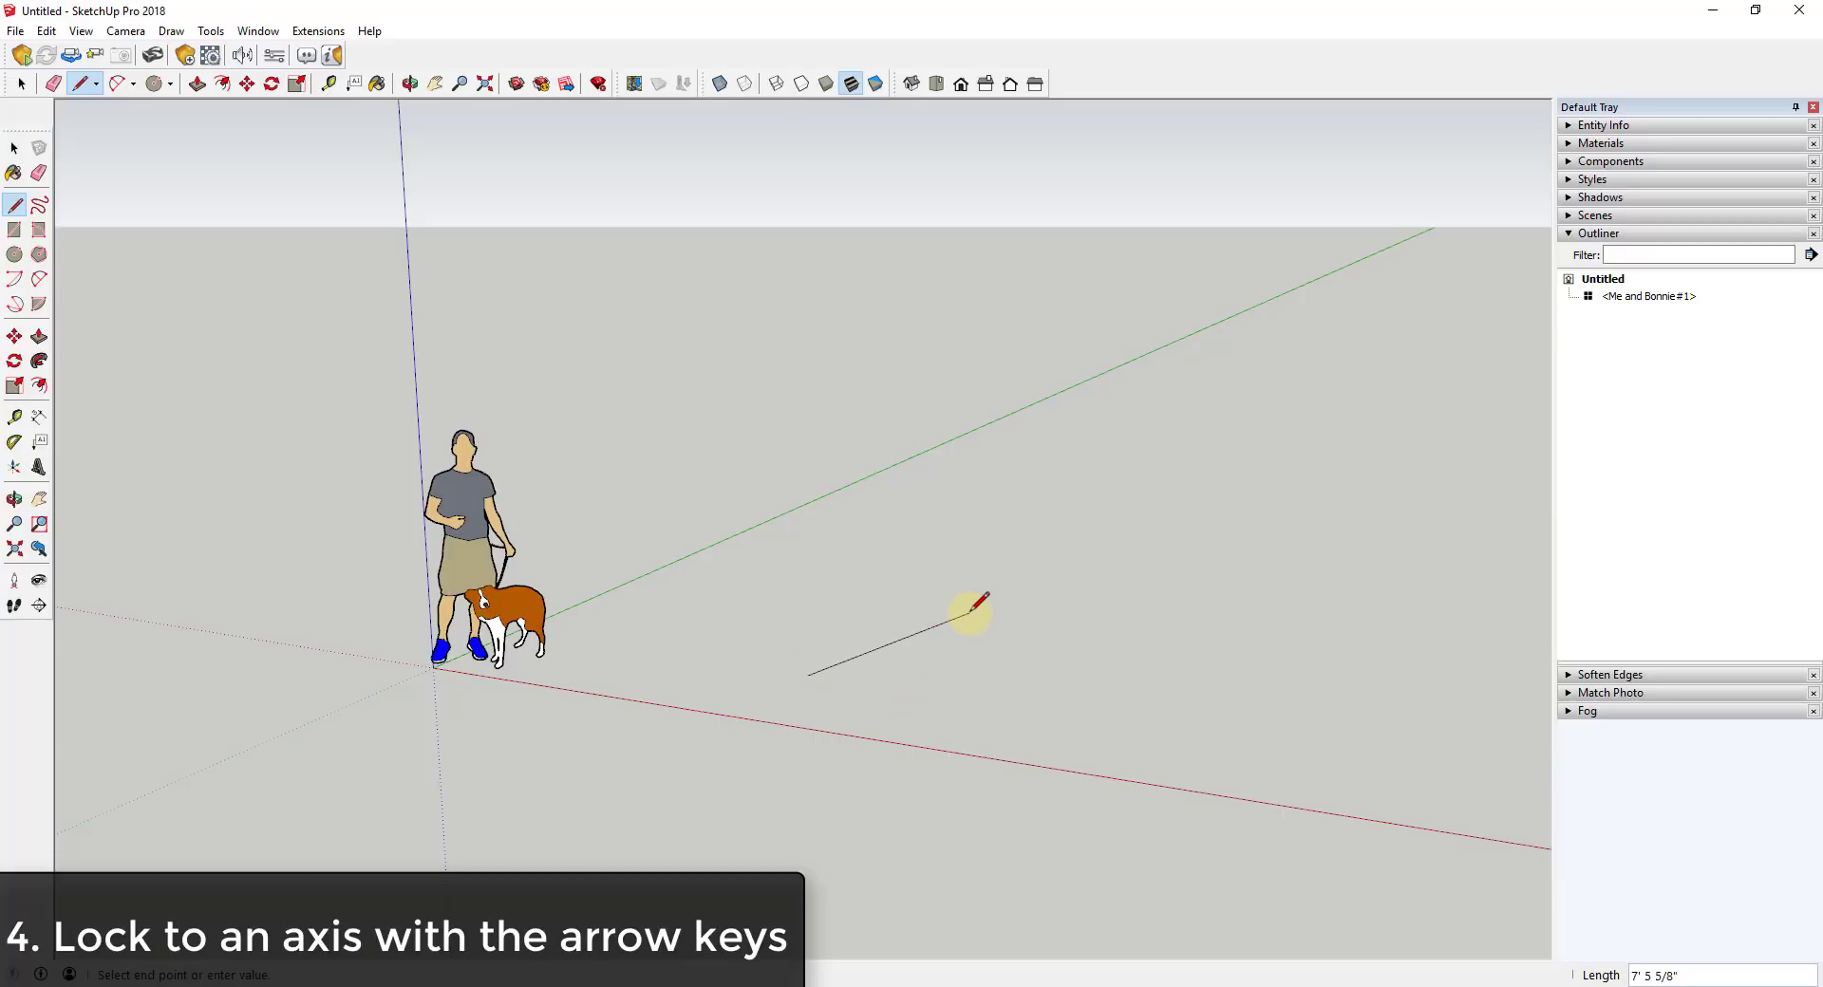
{"action": "key", "text": "Left"}
{"action": "key", "text": "Right"}
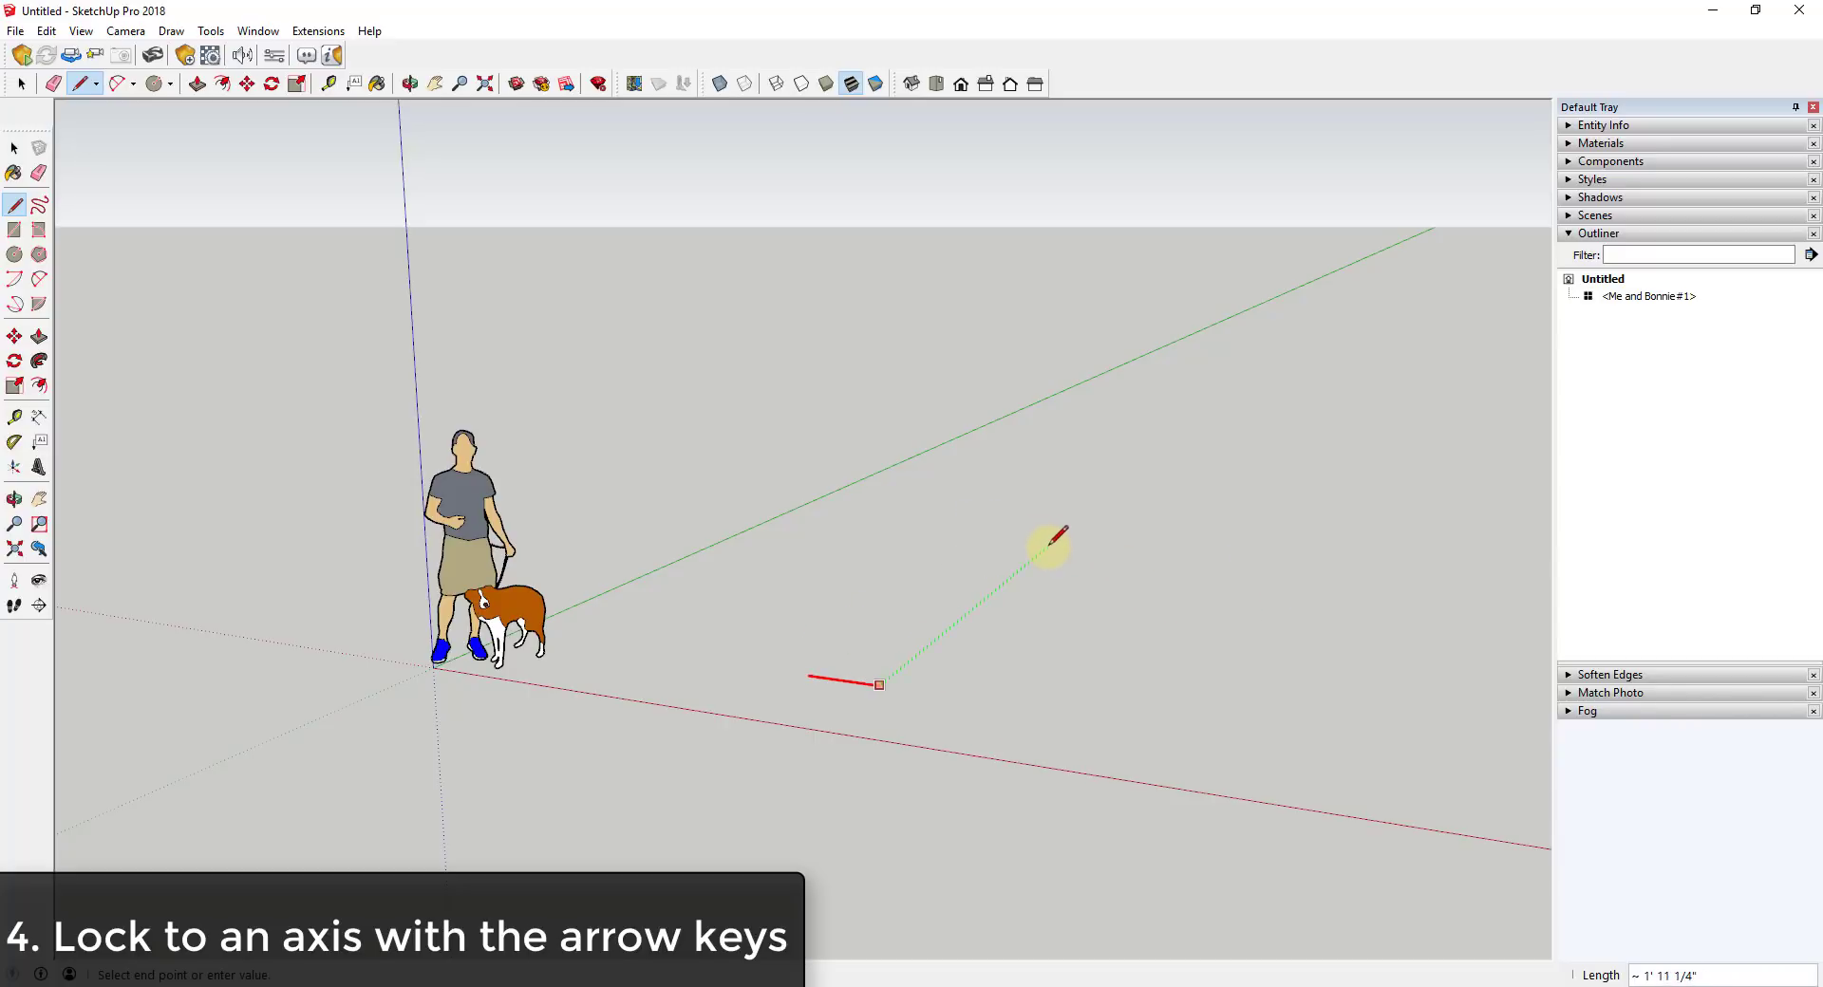
{"action": "key", "text": "Left"}
{"action": "key", "text": "Up"}
{"action": "key", "text": "space"}
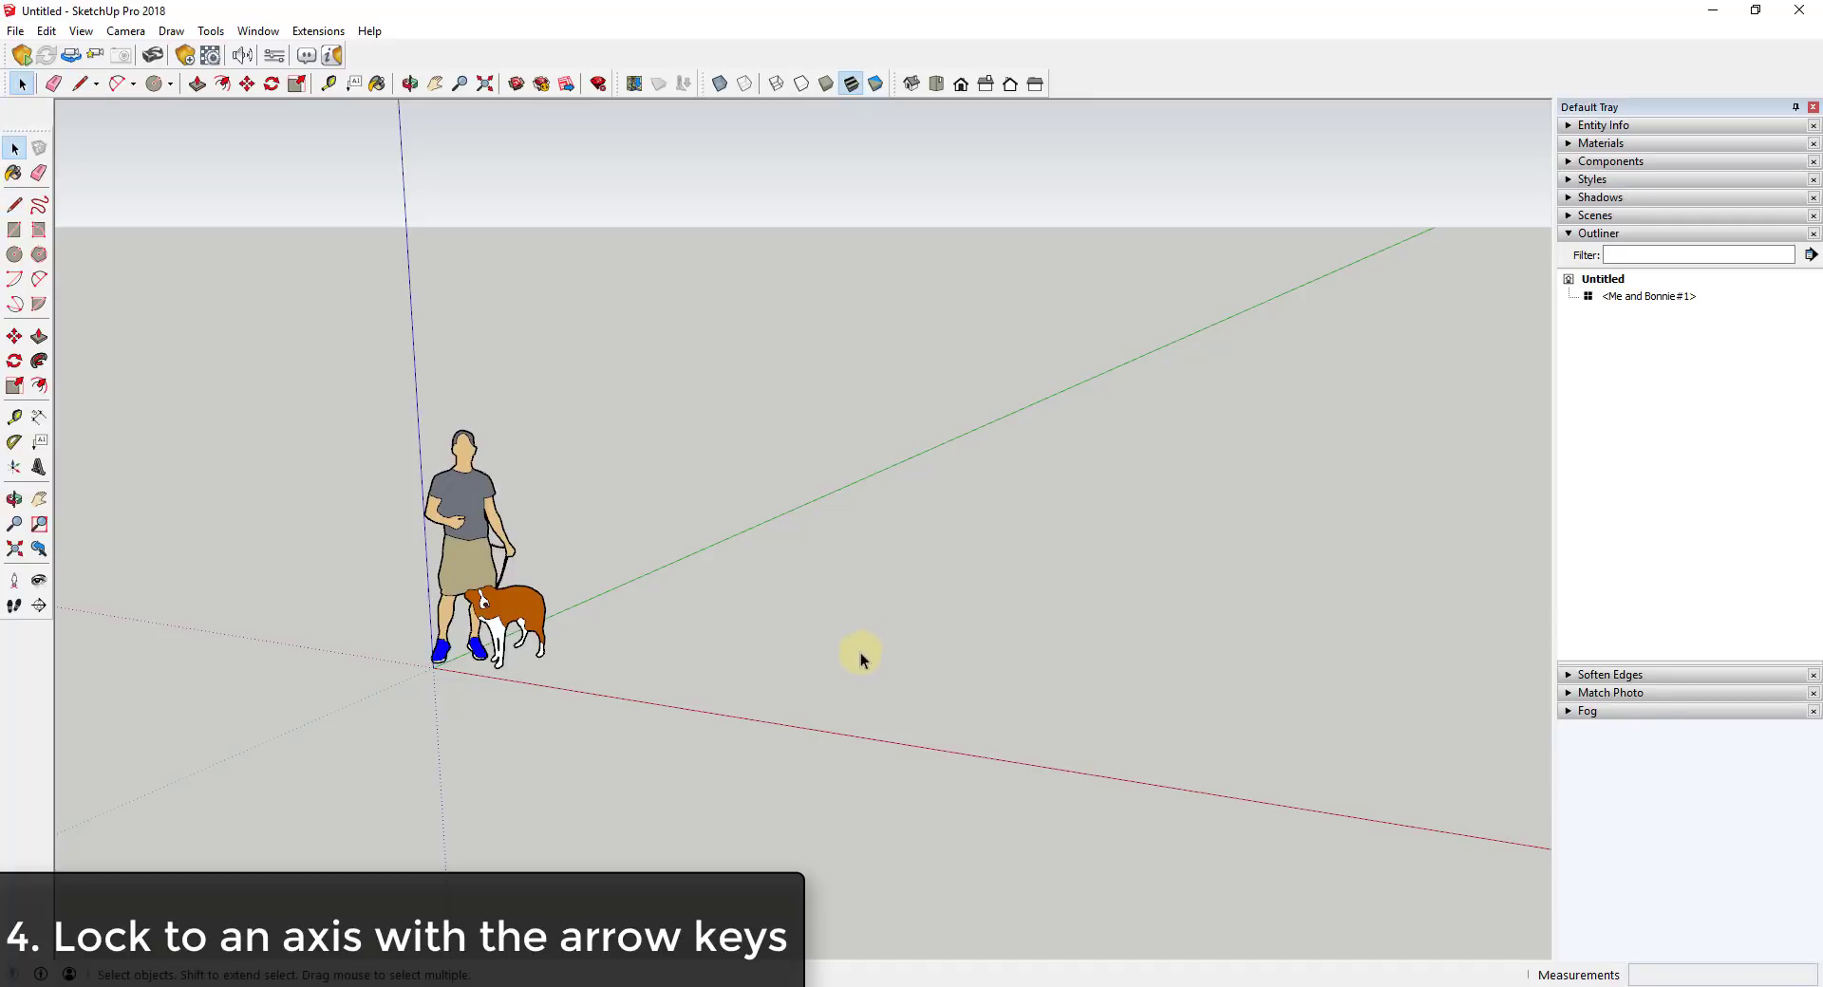
Step: Draw two connected edges beside the figure, the first along the red axis and the second about 10' along the green axis
{"action": "key", "text": "l"}
{"action": "left_click", "coordinate": [750, 662]}
{"action": "left_click", "coordinate": [899, 699]}
{"action": "left_click", "coordinate": [1013, 597]}
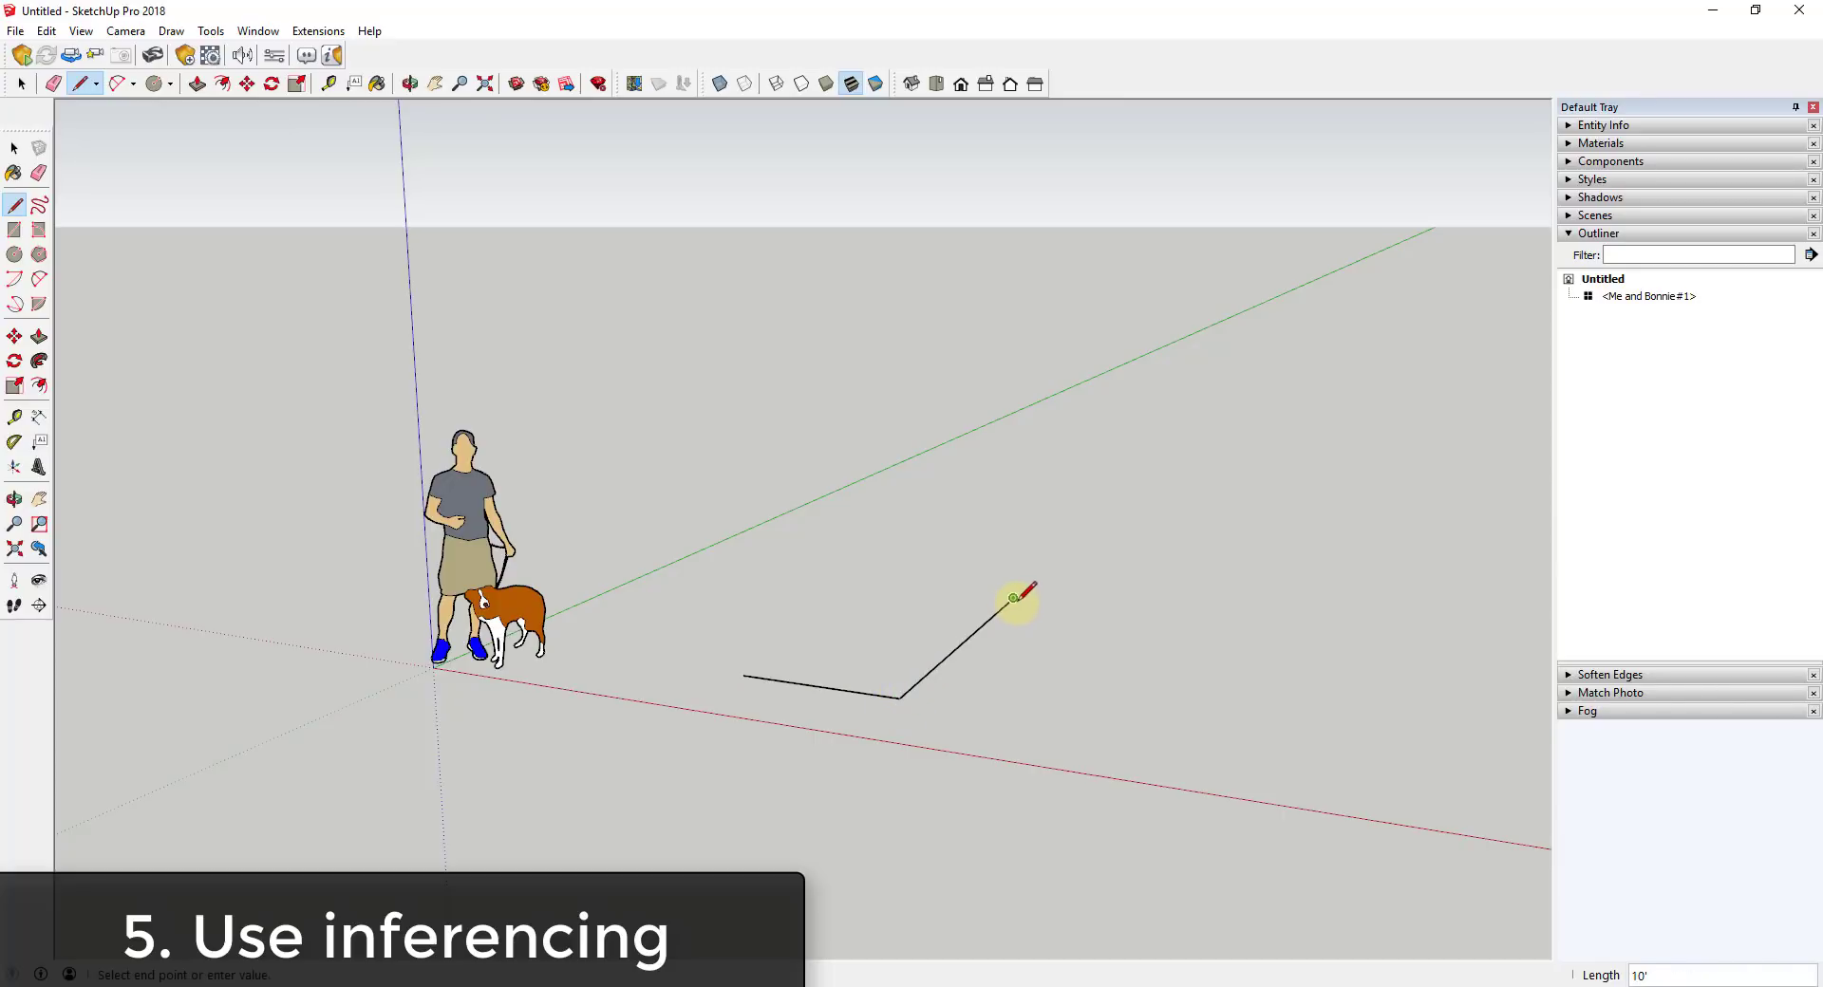
{"action": "key", "text": "space"}
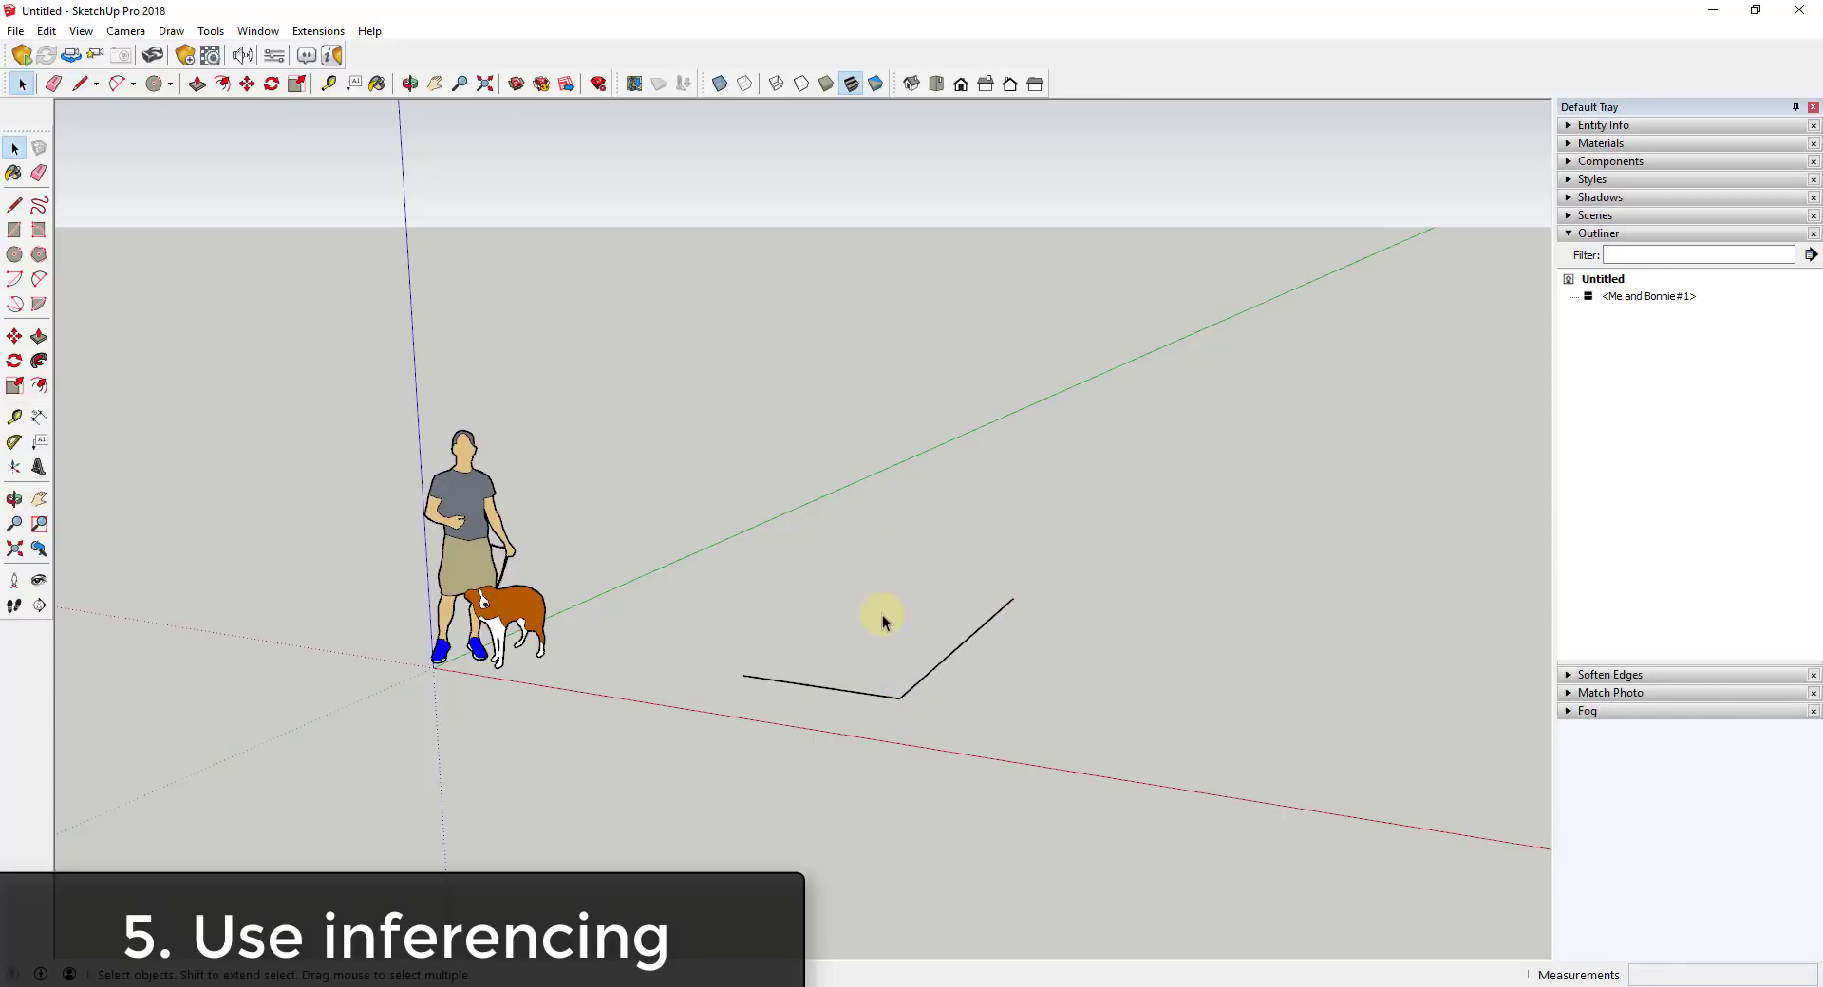
Step: Add a third edge parallel to the red axis, inferring its end from the first edge's start point, and close the four-sided outline there
{"action": "key", "text": "l"}
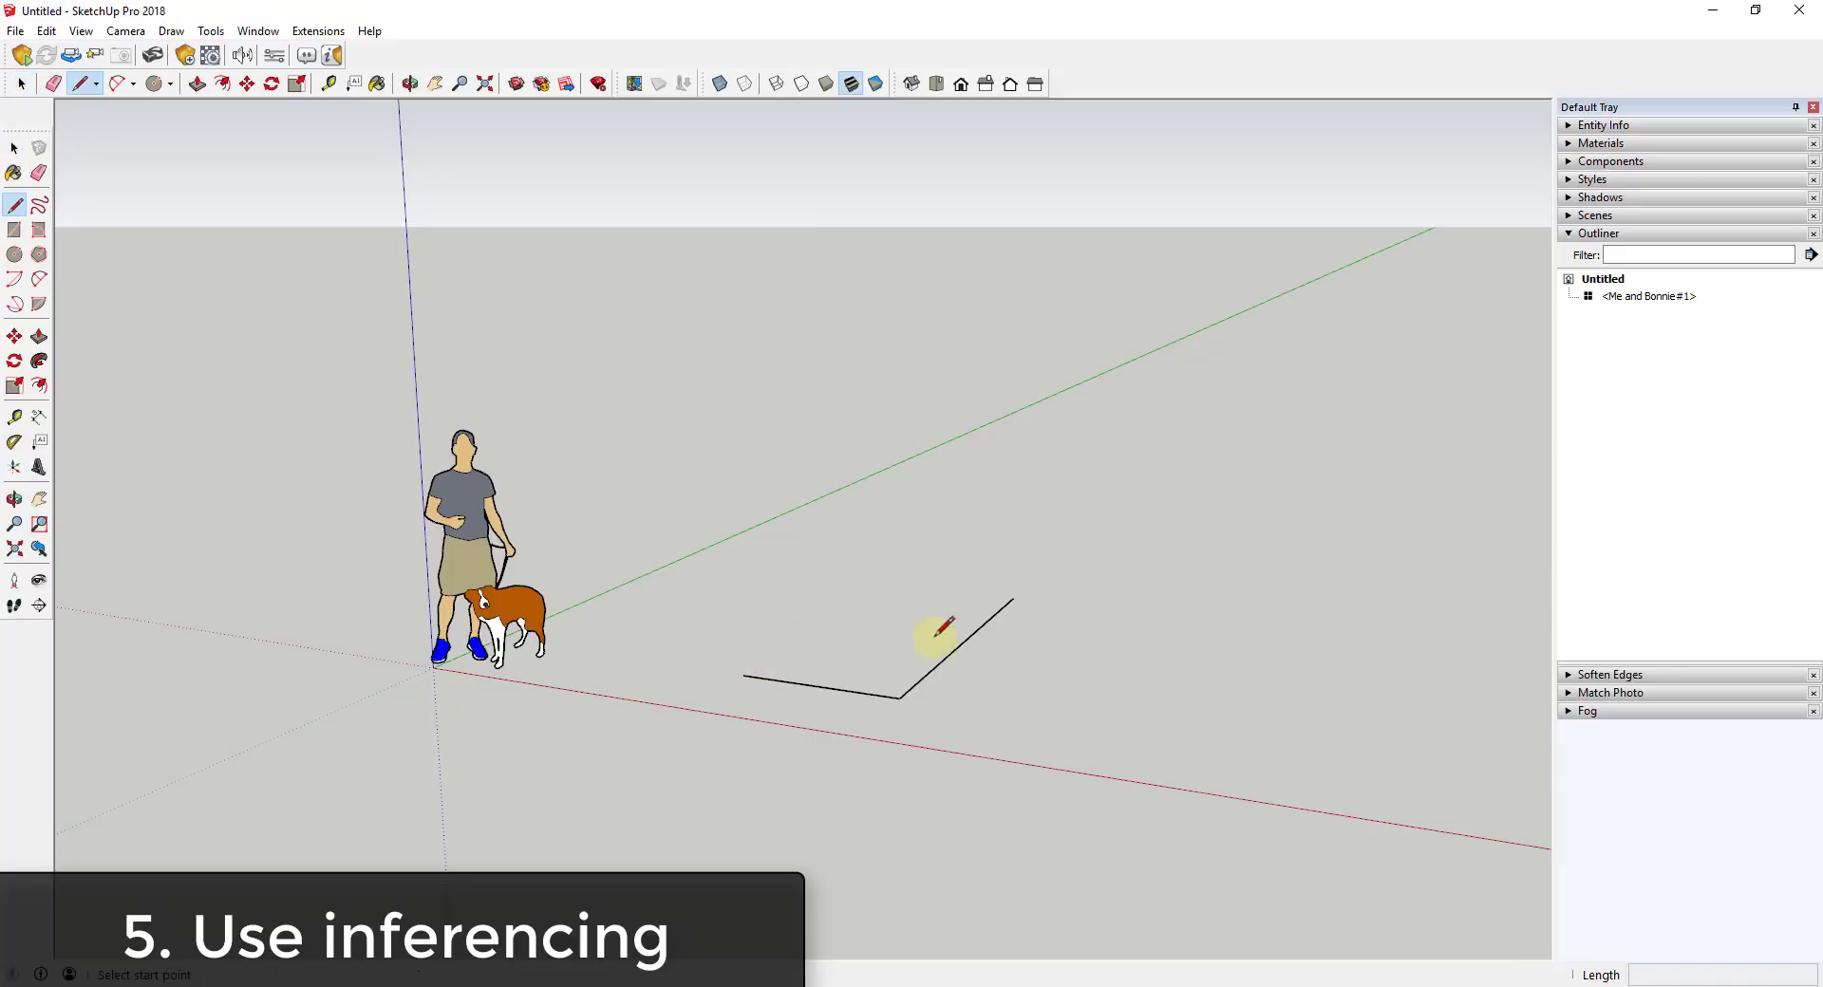
{"action": "left_click", "coordinate": [1013, 597]}
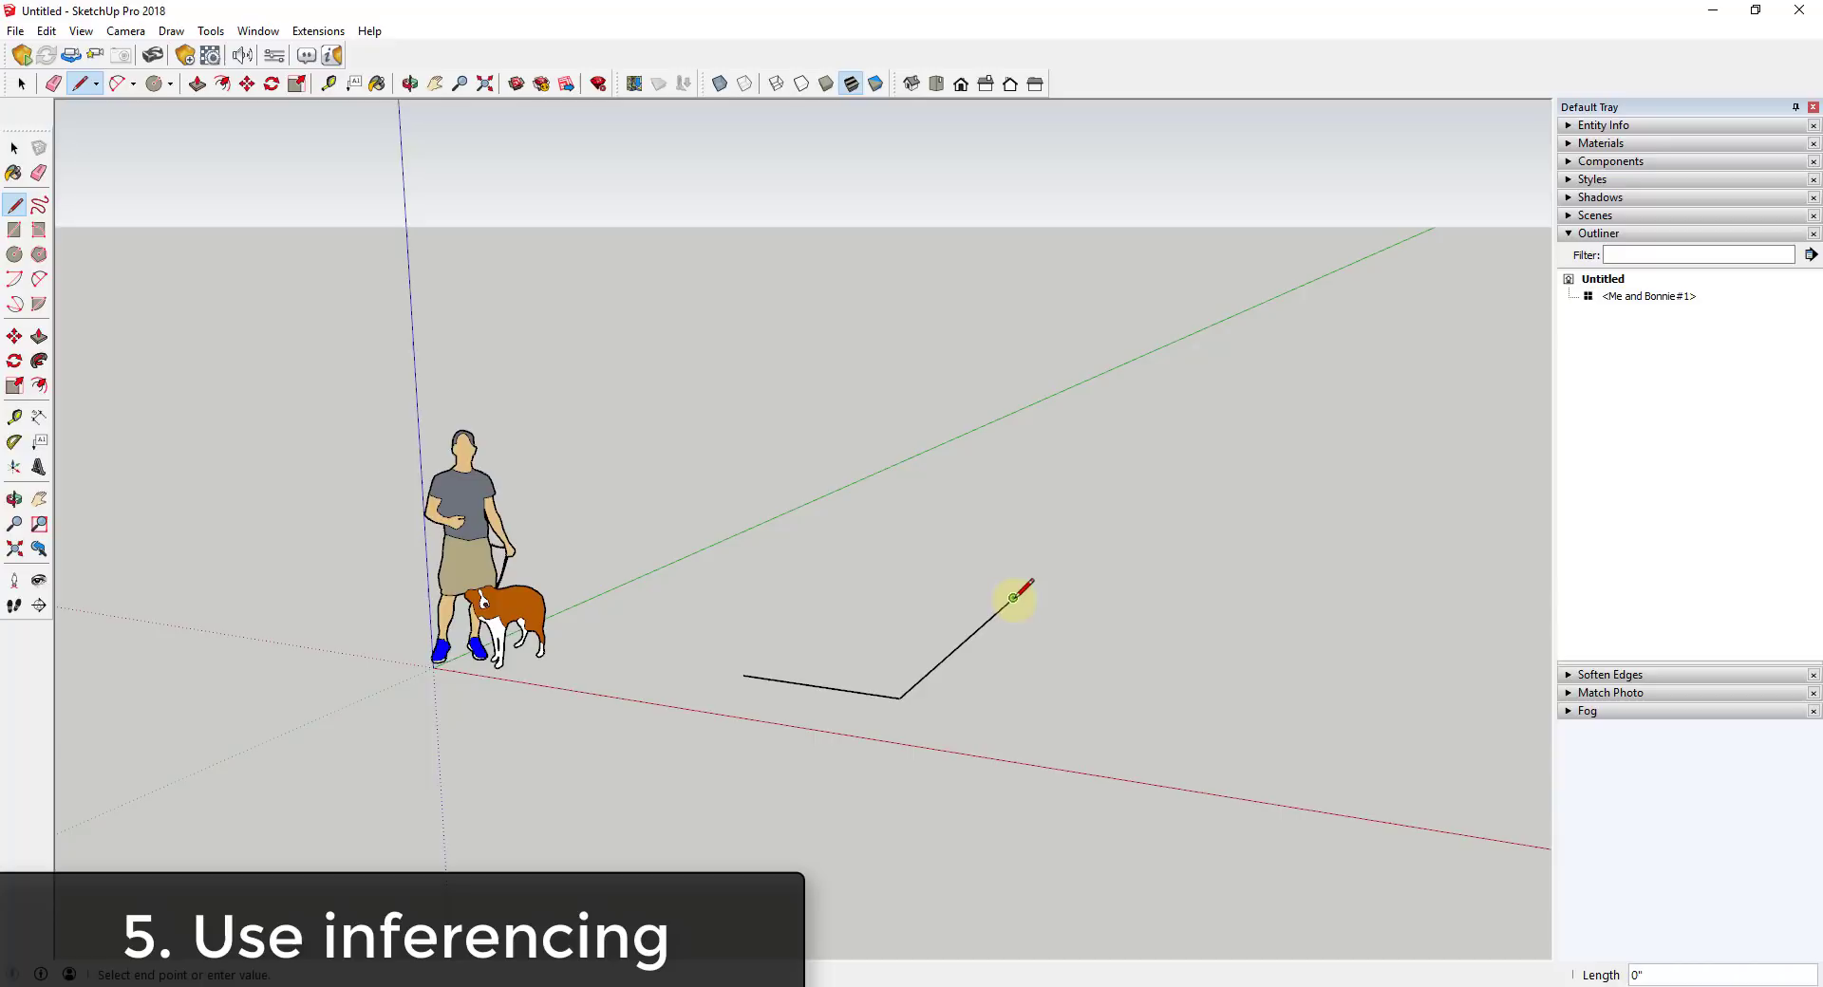
{"action": "left_click", "coordinate": [885, 583]}
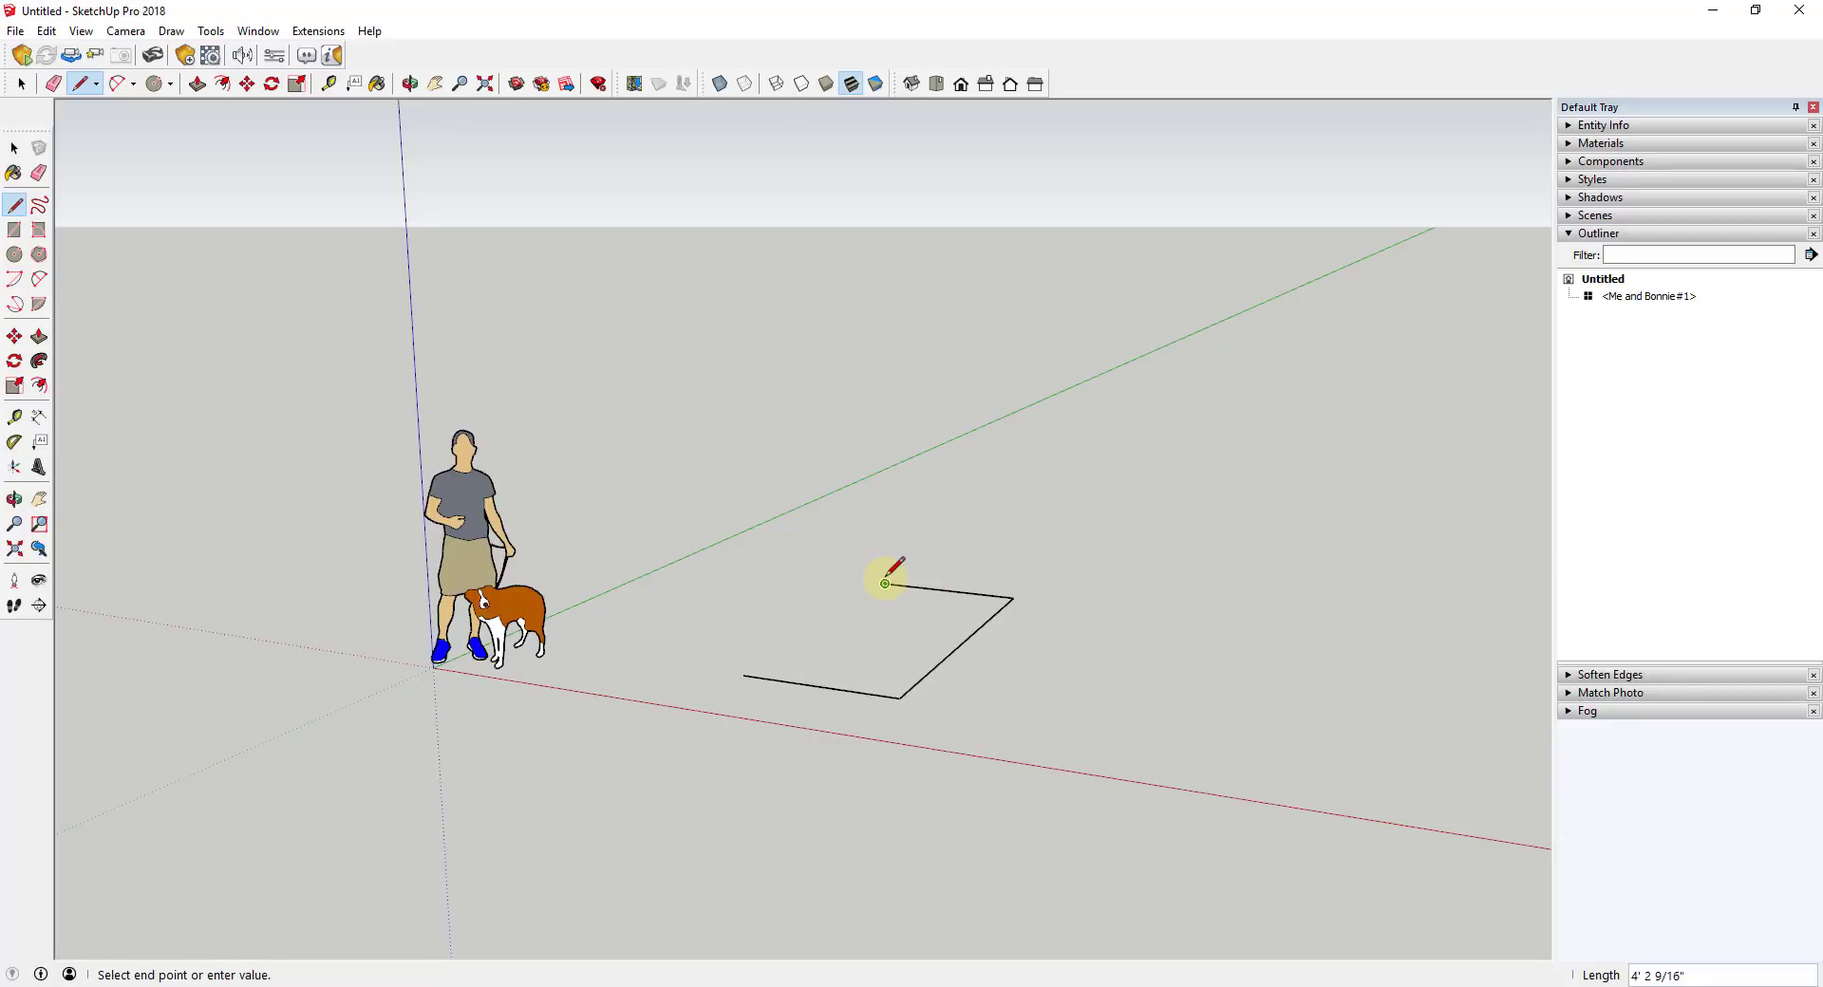
{"action": "left_click", "coordinate": [743, 676]}
{"action": "key", "text": "space"}
Step: Undo all the edges of the four-sided outline
{"action": "key", "text": "ctrl+z"}
{"action": "key", "text": "ctrl+z"}
{"action": "key", "text": "l"}
{"action": "key", "text": "ctrl+z"}
{"action": "key", "text": "ctrl+z"}
Step: Try locking a new edge to the green axis while inferring its end point, leaving the Line command without placing it
{"action": "left_click", "coordinate": [686, 682]}
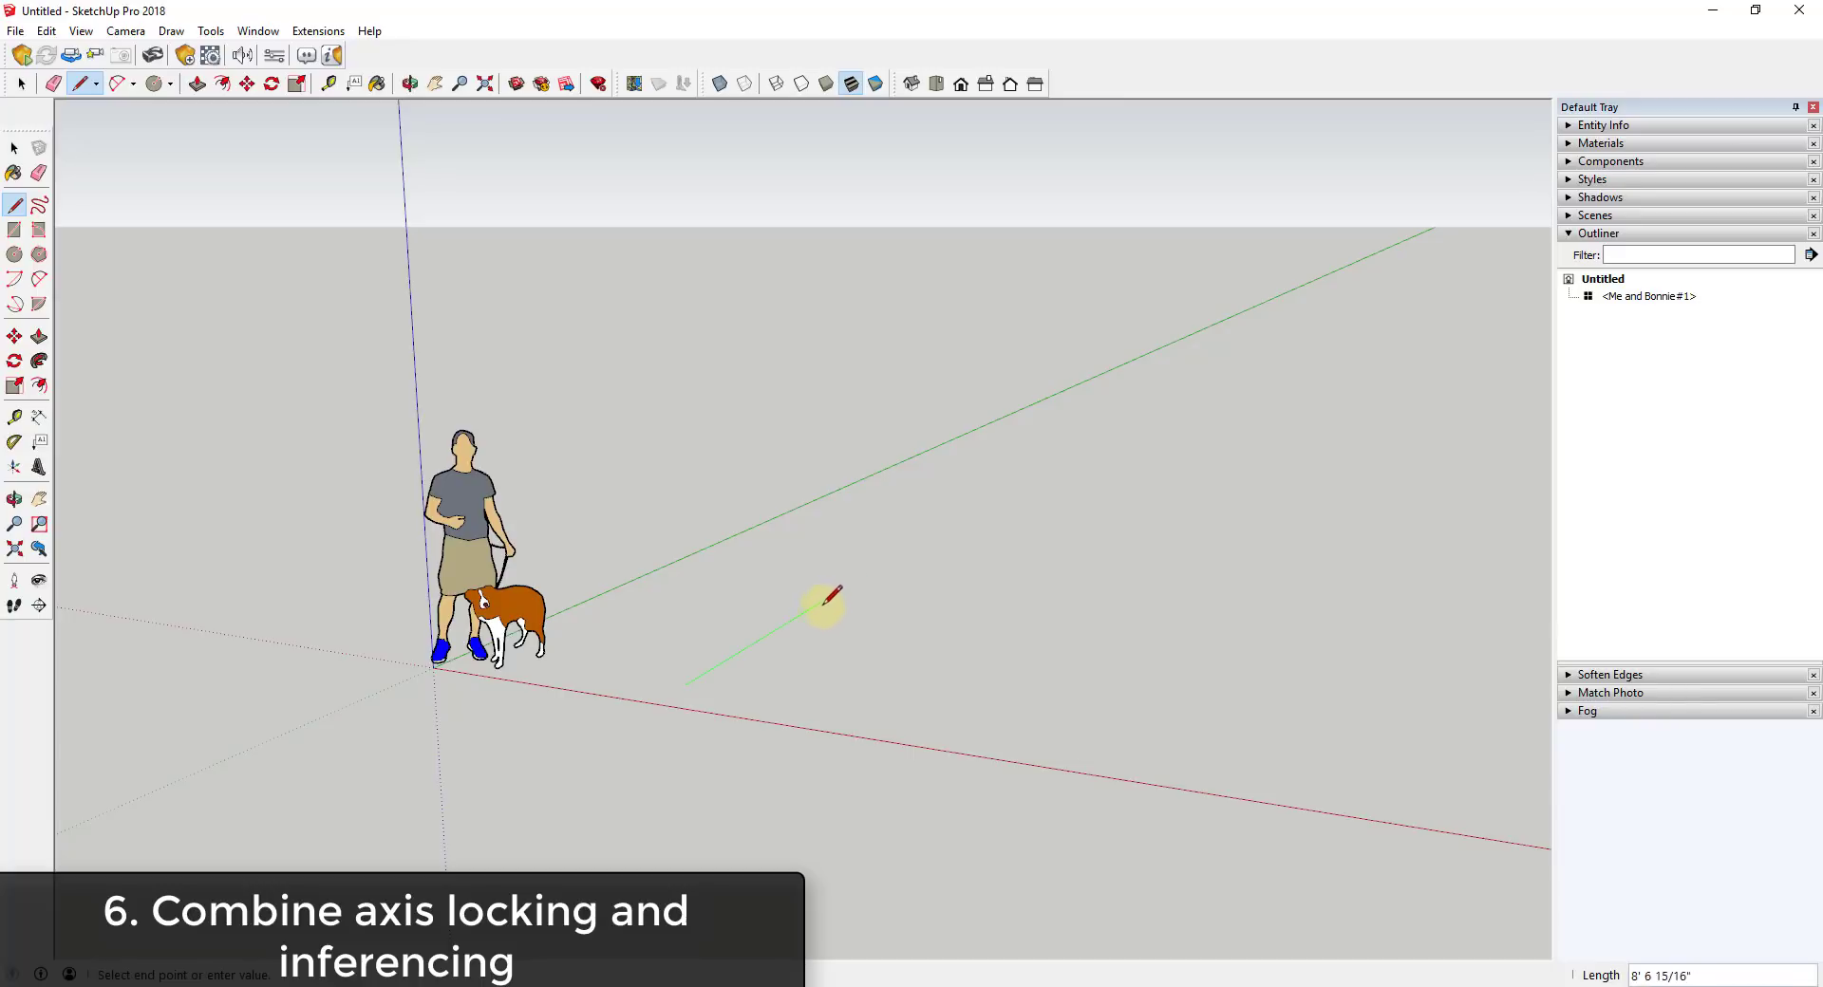
{"action": "key", "text": "Left"}
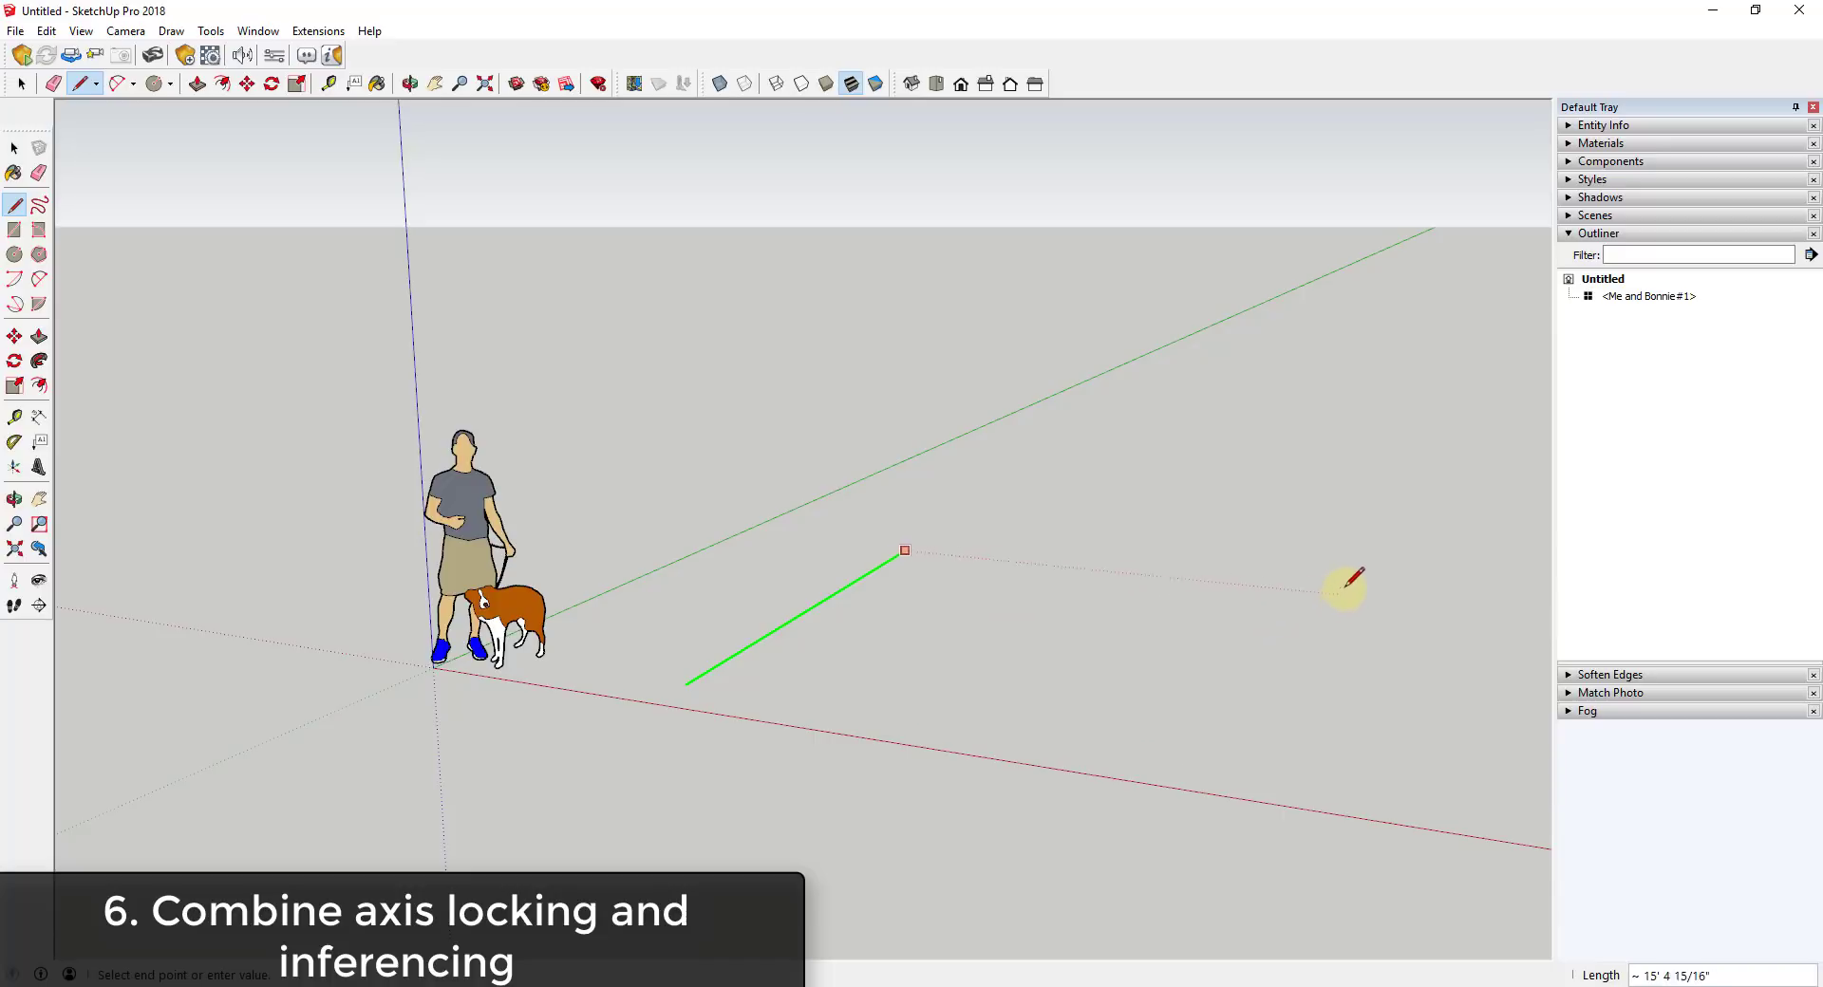
{"action": "key", "text": "space"}
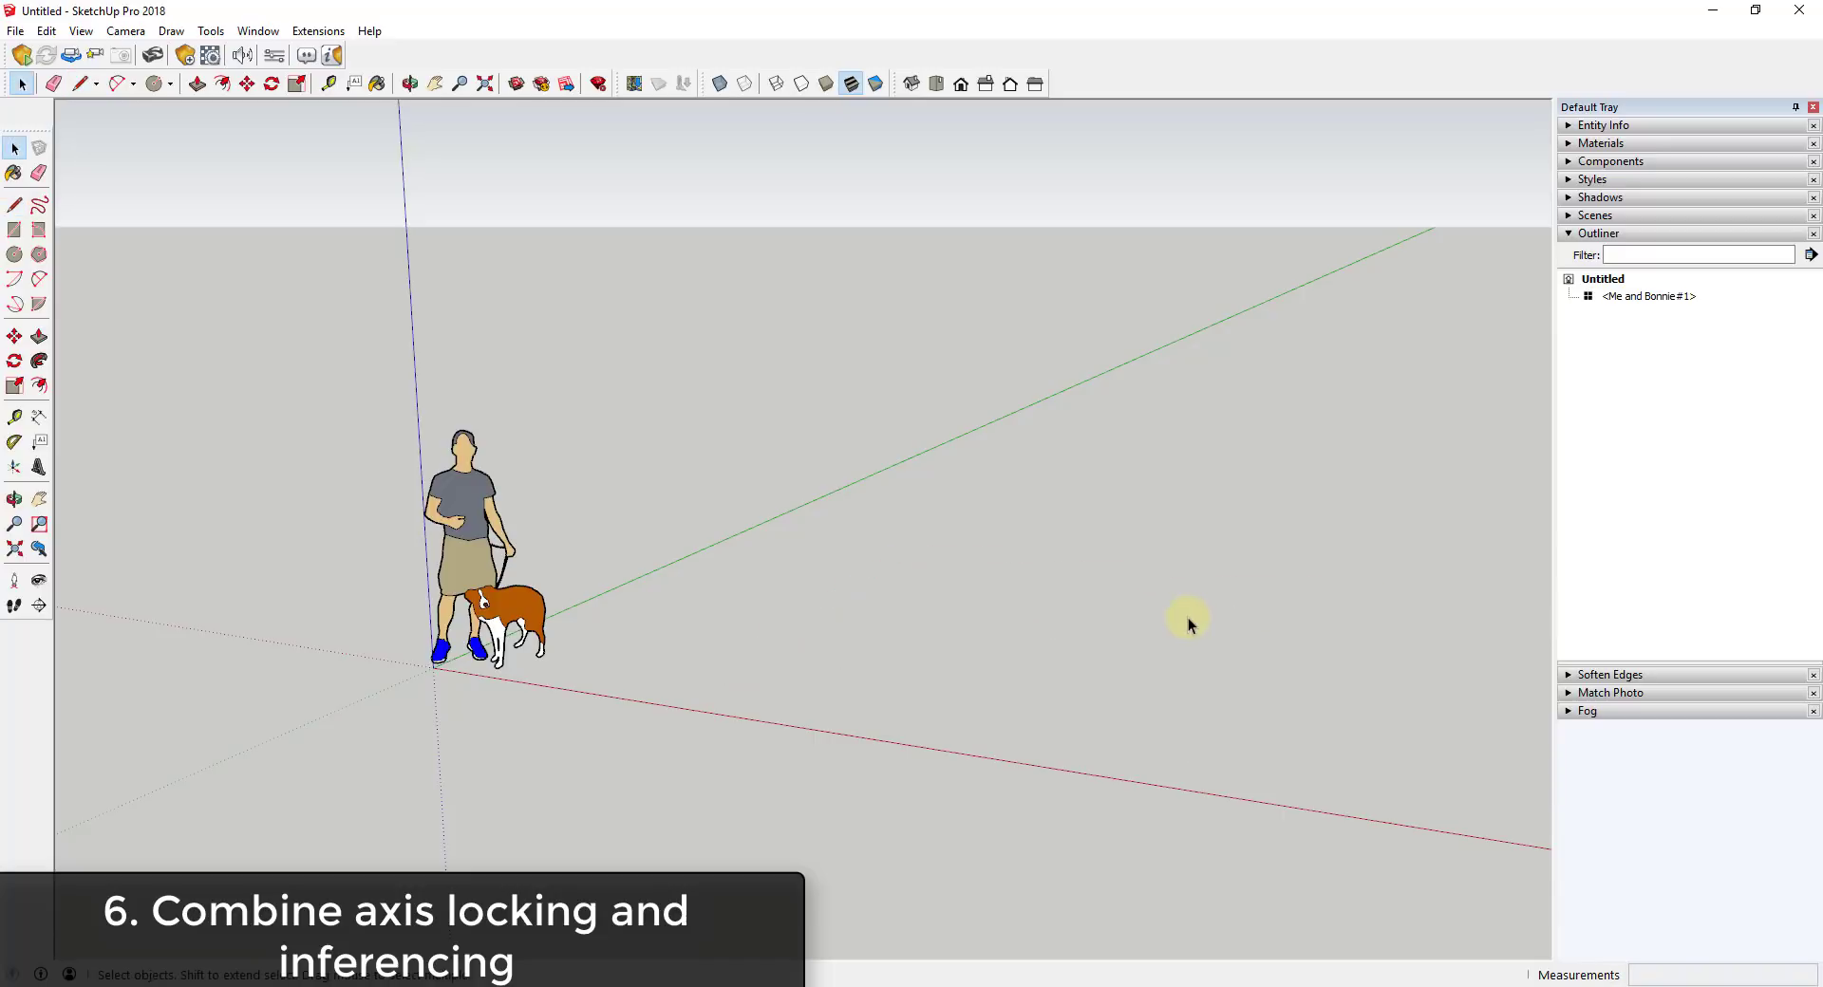
Step: Draw a single edge parallel to the green axis on the ground beside the figure
{"action": "key", "text": "l"}
{"action": "left_click", "coordinate": [709, 693]}
{"action": "left_click", "coordinate": [915, 560]}
{"action": "key", "text": "space"}
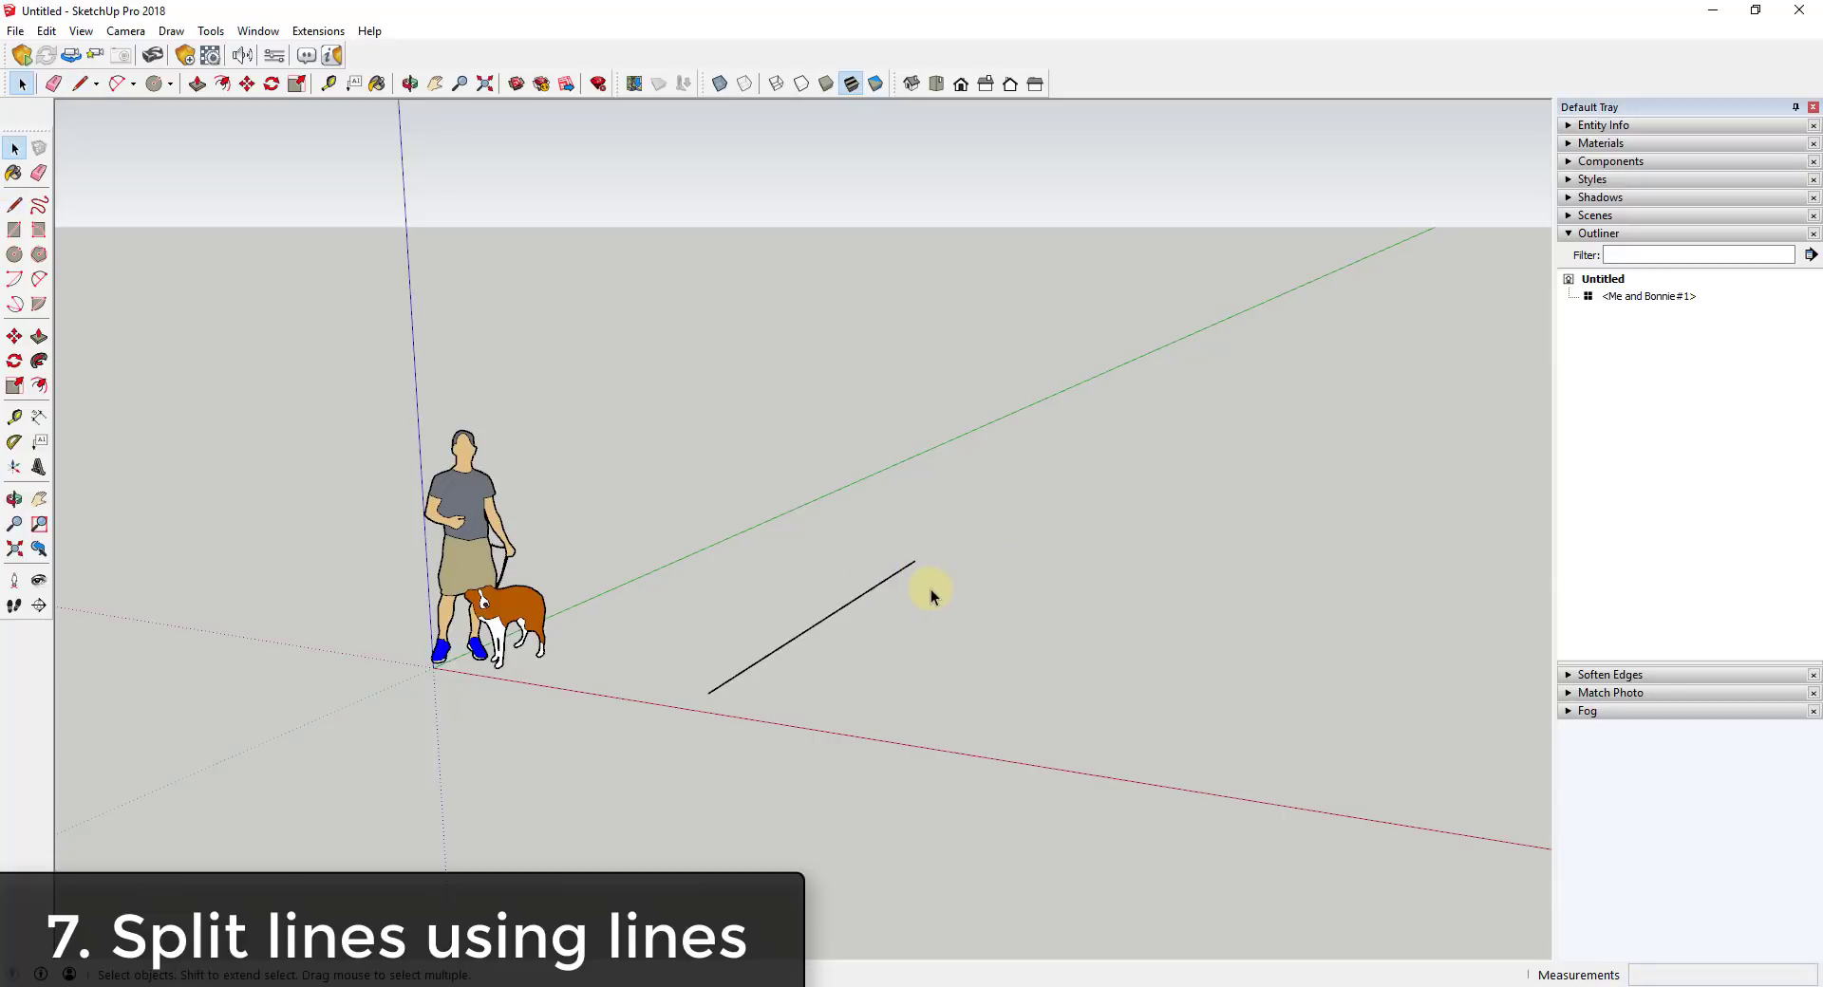
Step: Split the edge at two points by drawing a short red-axis branch from each, one on either side of it
{"action": "key", "text": "l"}
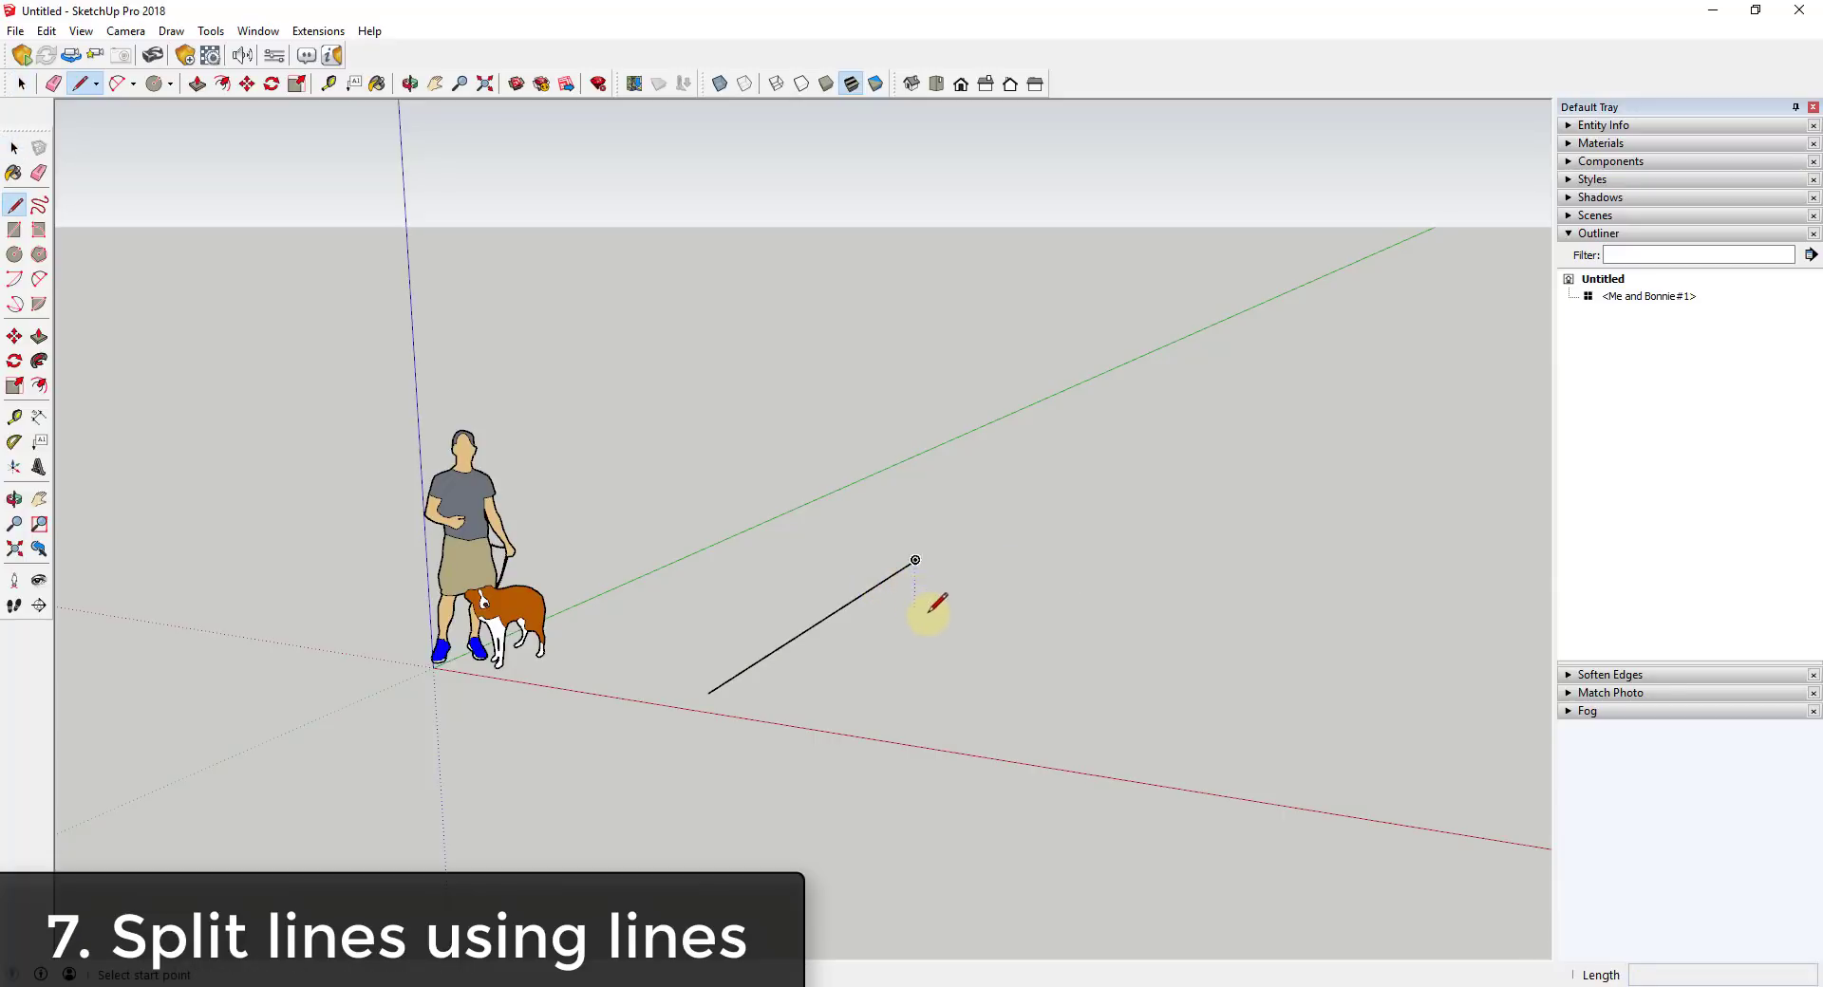
{"action": "key", "text": "space"}
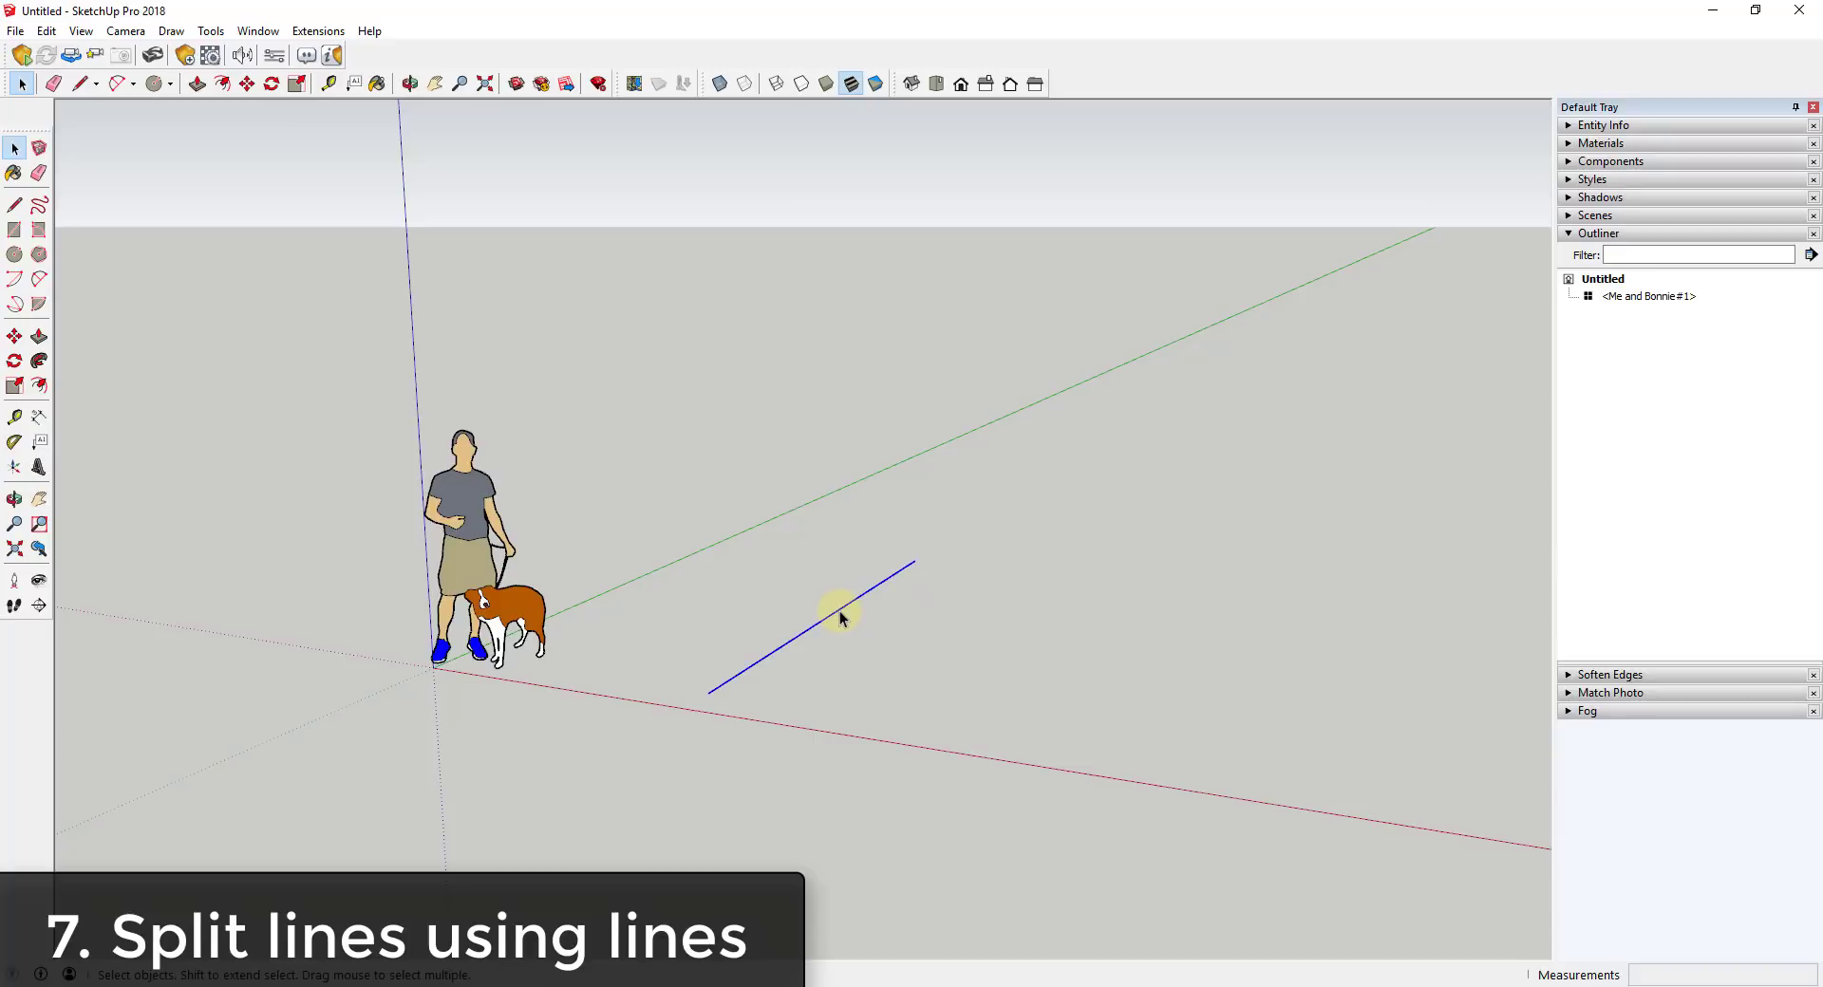
{"action": "key", "text": "l"}
{"action": "left_click", "coordinate": [873, 588]}
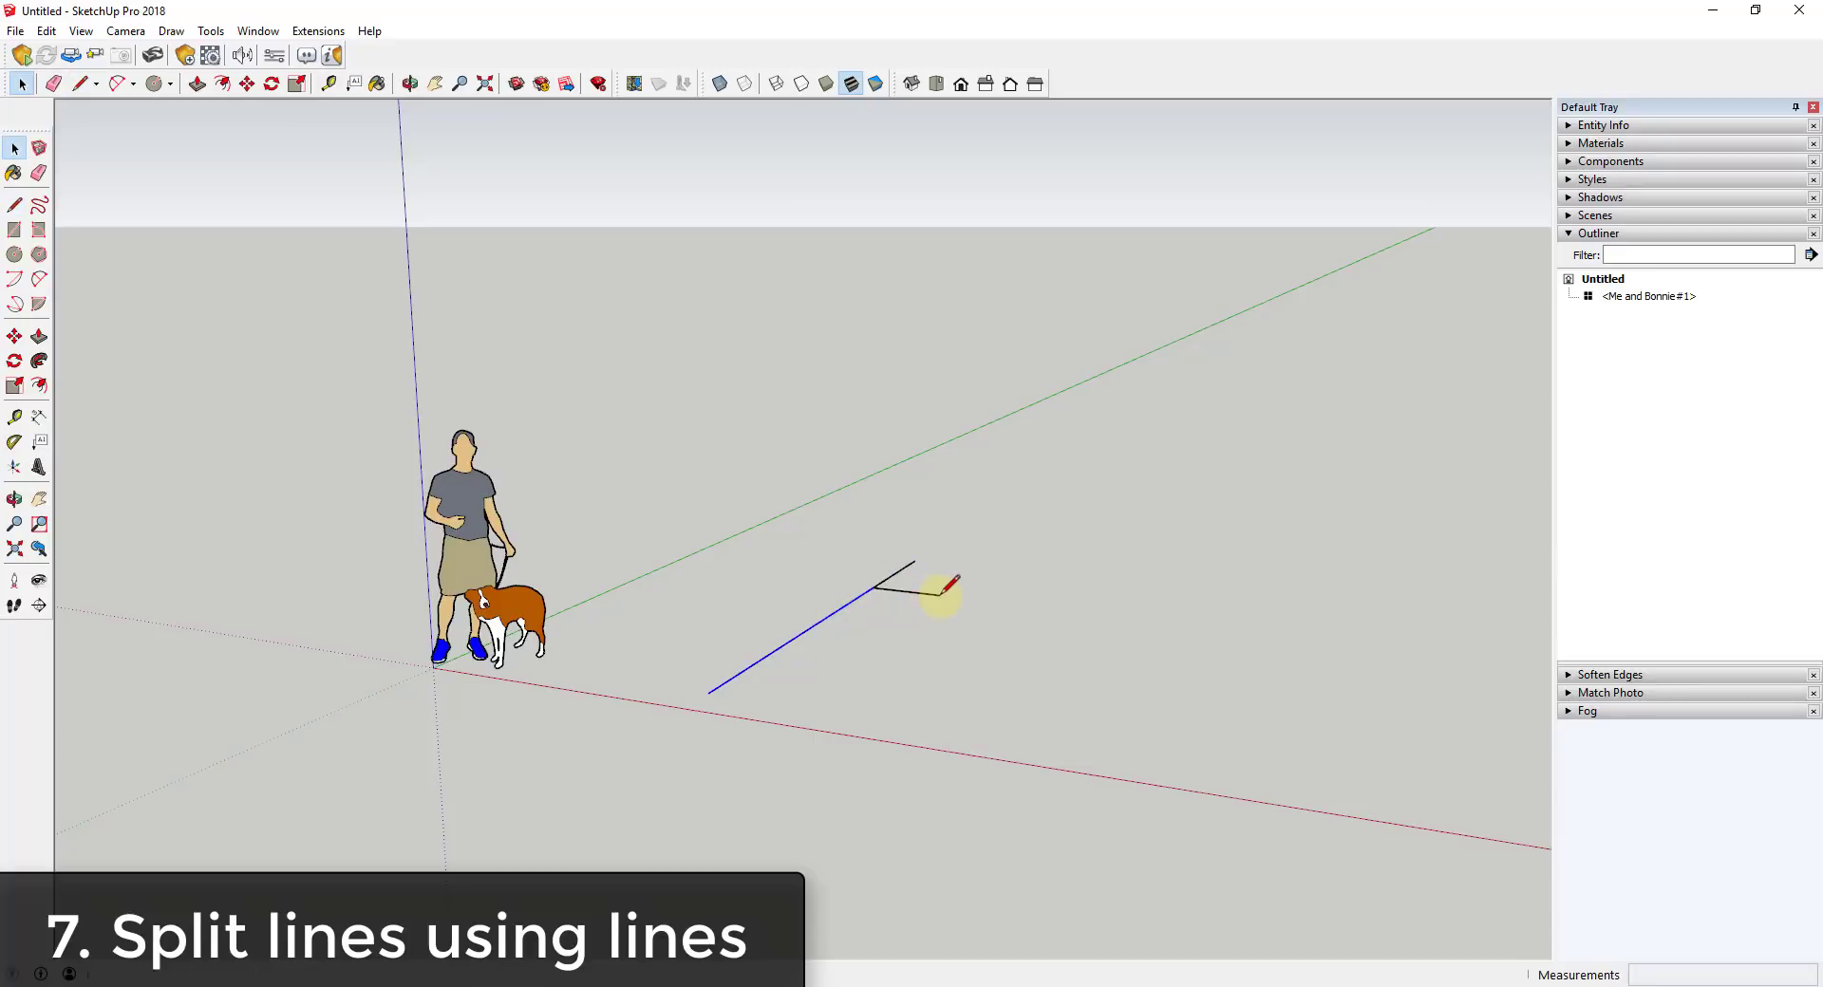
{"action": "key", "text": "l"}
{"action": "left_click", "coordinate": [765, 655]}
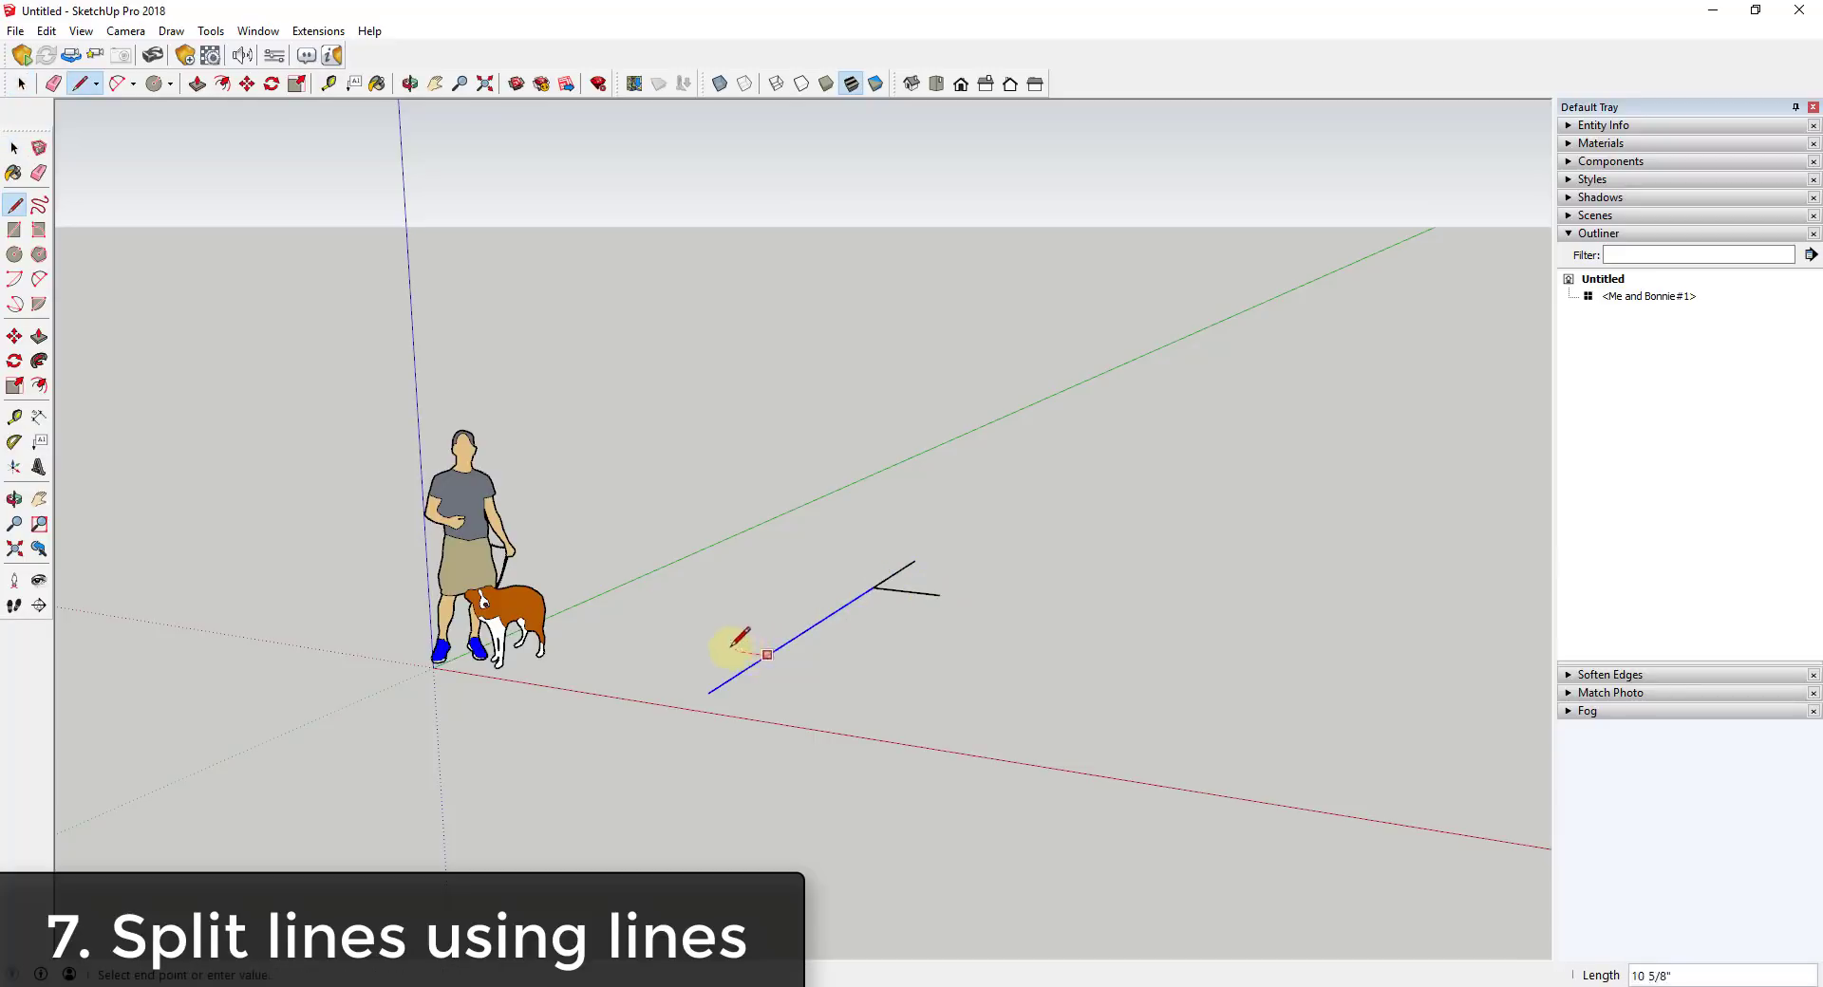
{"action": "left_click", "coordinate": [714, 649]}
{"action": "key", "text": "space"}
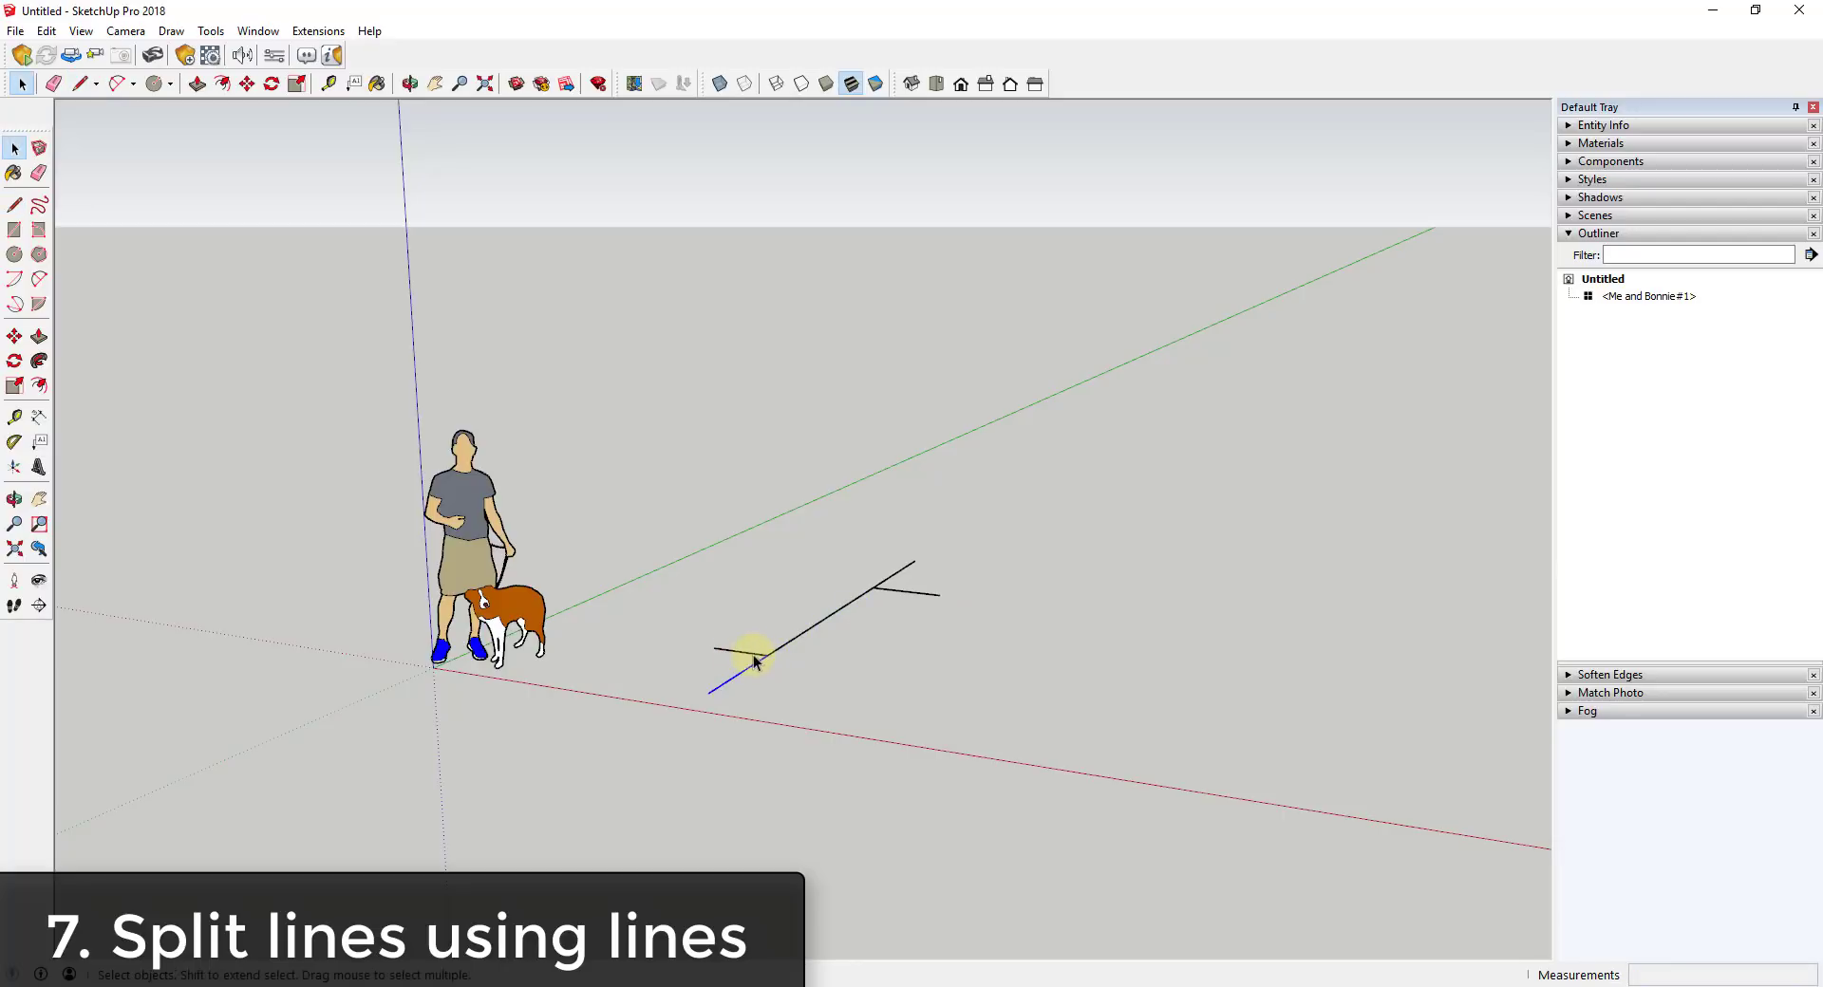
Step: Select segments of the split line in turn to examine where the branches divide it
{"action": "left_click", "coordinate": [820, 622]}
{"action": "left_click", "coordinate": [850, 604]}
{"action": "left_click", "coordinate": [856, 611]}
{"action": "left_click", "coordinate": [831, 615]}
Step: Erase both short branch edges to heal the split line, and select the main line
{"action": "left_click", "coordinate": [886, 590]}
{"action": "key", "text": "Delete"}
{"action": "left_click", "coordinate": [878, 591]}
{"action": "key", "text": "e"}
{"action": "left_click", "coordinate": [736, 653]}
{"action": "key", "text": "space"}
{"action": "left_click", "coordinate": [769, 655]}
Step: Draw a rectangle about 4' 10" by 18' 11" from the line's near endpoint and erase its other three sides, keeping the side along the line
{"action": "key", "text": "l"}
{"action": "key", "text": "space"}
{"action": "key", "text": "l"}
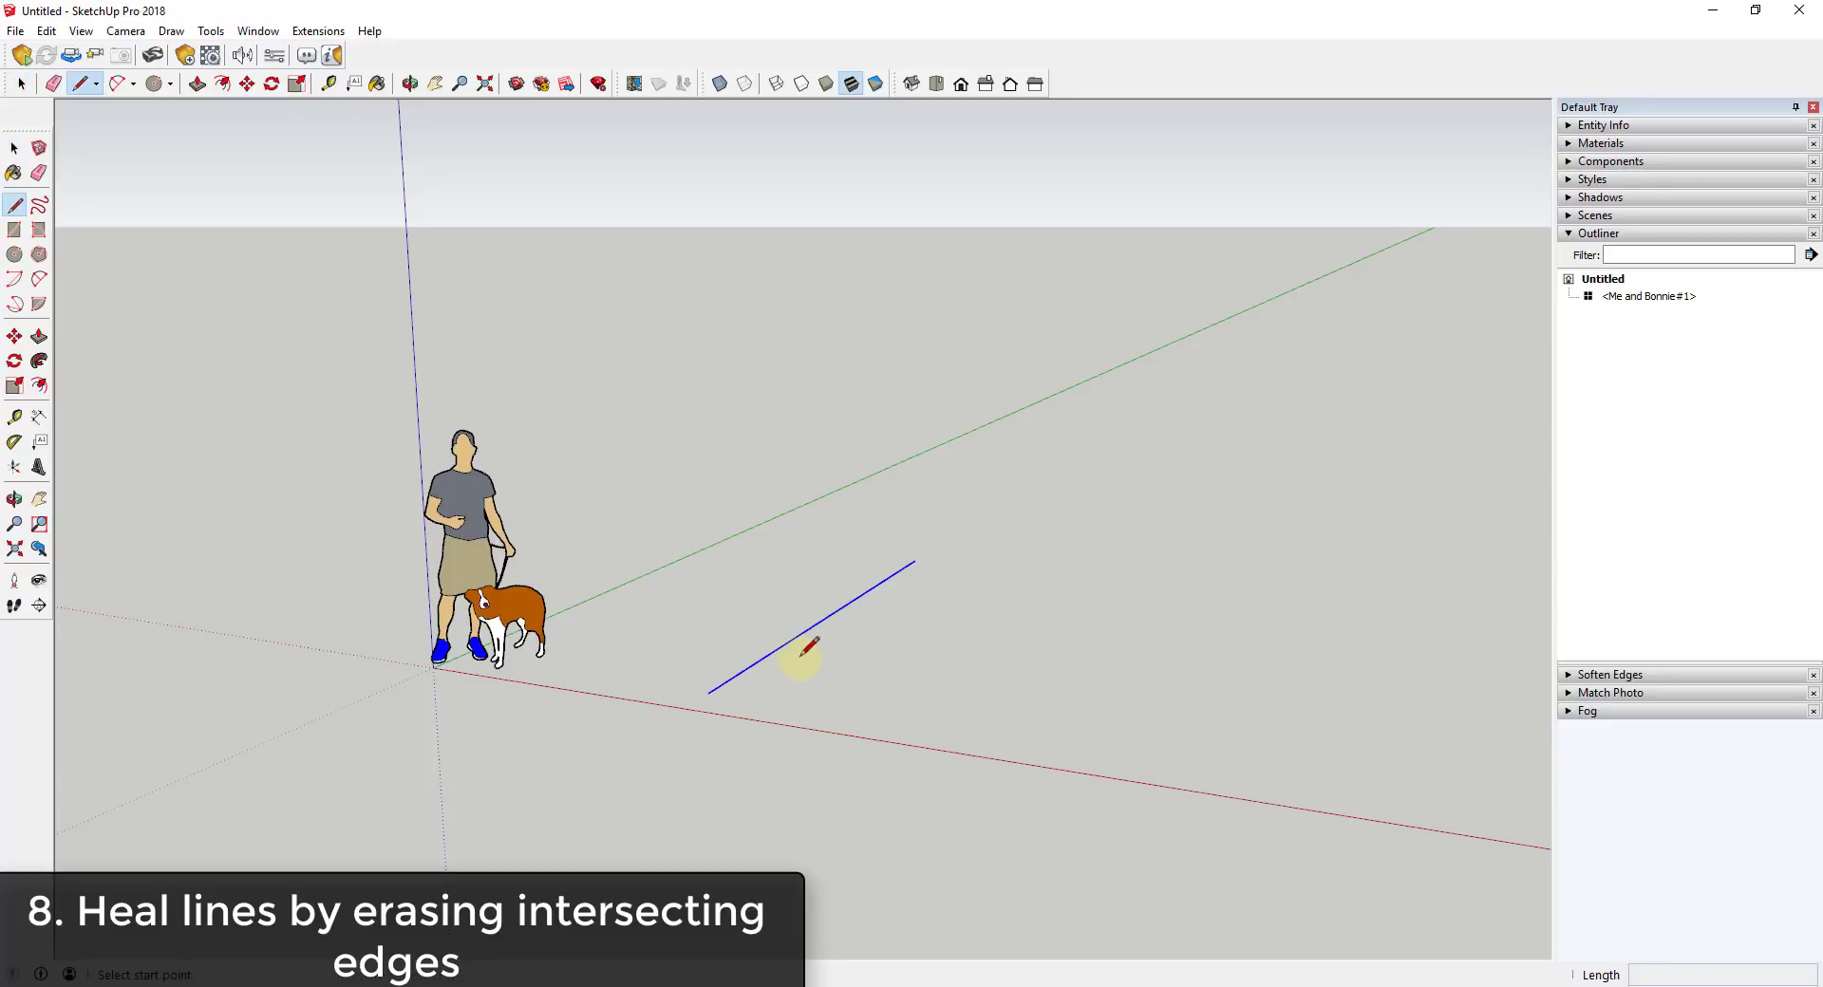
{"action": "key", "text": "r"}
{"action": "left_click", "coordinate": [708, 693]}
{"action": "left_click", "coordinate": [1081, 549]}
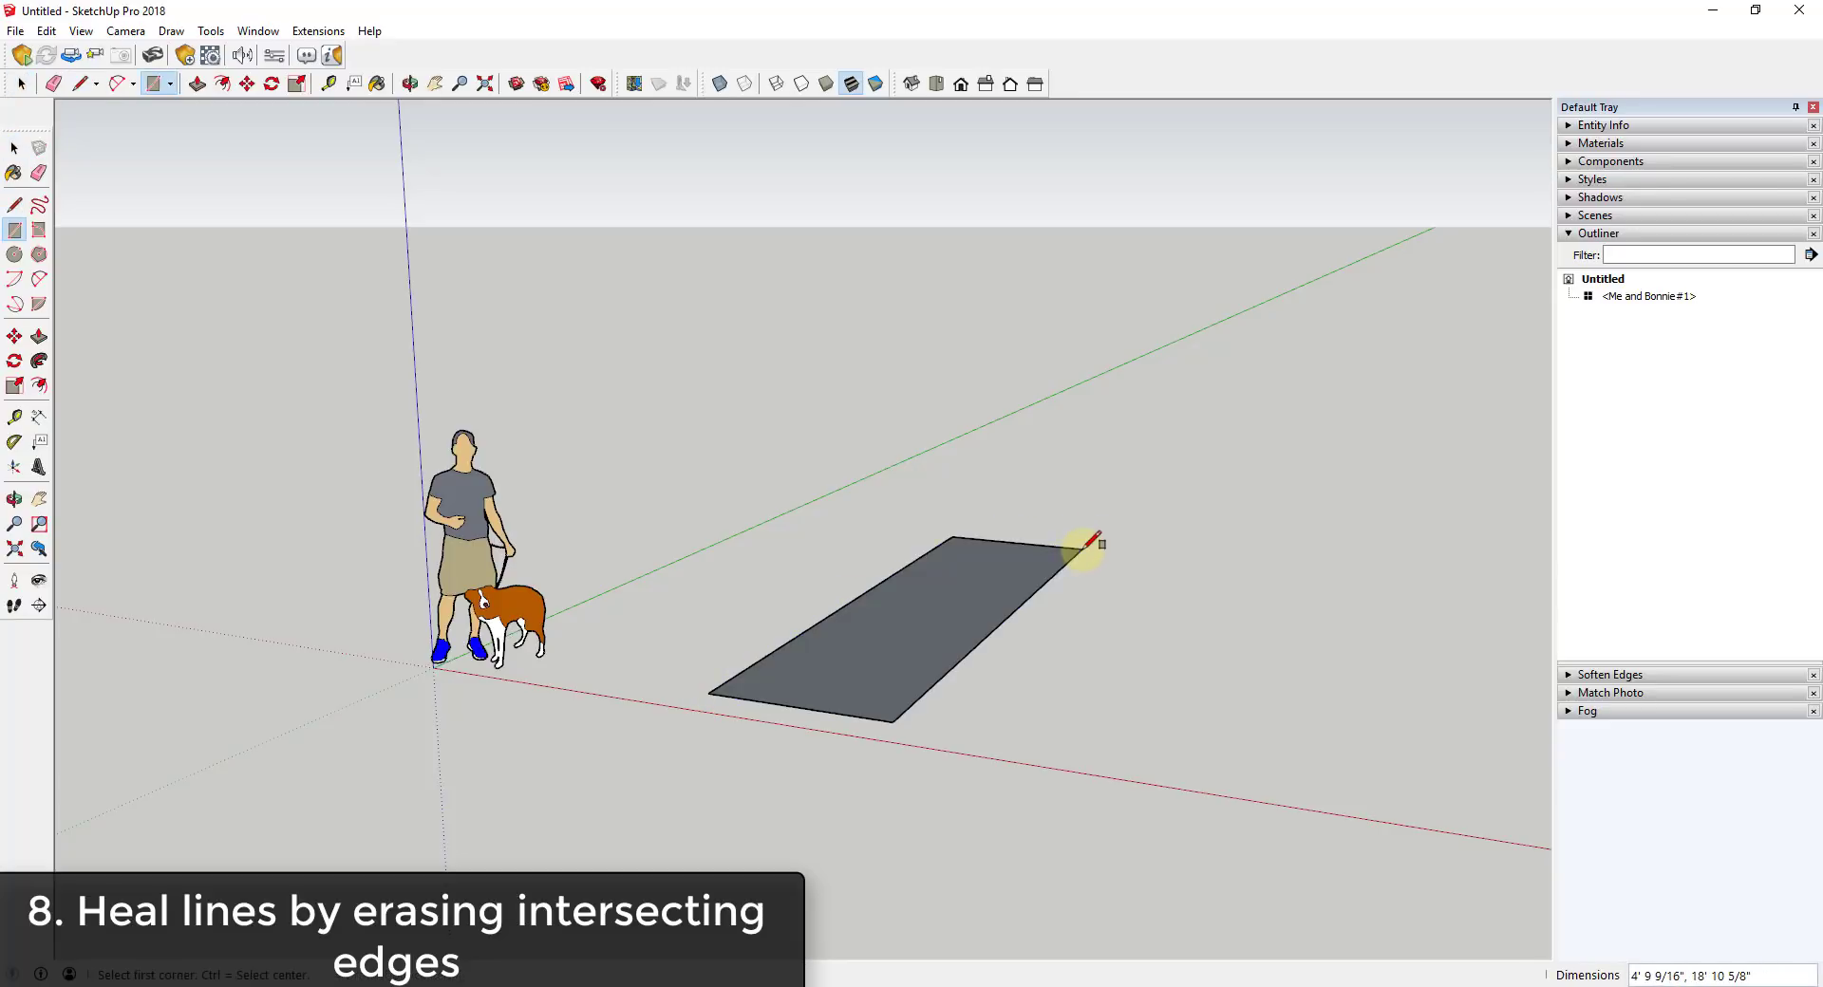
{"action": "key", "text": "e"}
{"action": "mouse_move", "coordinate": [1098, 529]}
{"action": "left_mouse_down"}
{"action": "mouse_move", "coordinate": [1009, 608]}
{"action": "mouse_move", "coordinate": [833, 676]}
{"action": "left_mouse_up"}
Step: Select the line's two collinear segments in turn and show Entity Info to examine the split between them
{"action": "key", "text": "space"}
{"action": "left_click", "coordinate": [936, 555]}
{"action": "left_click", "coordinate": [882, 585]}
{"action": "left_click", "coordinate": [931, 550]}
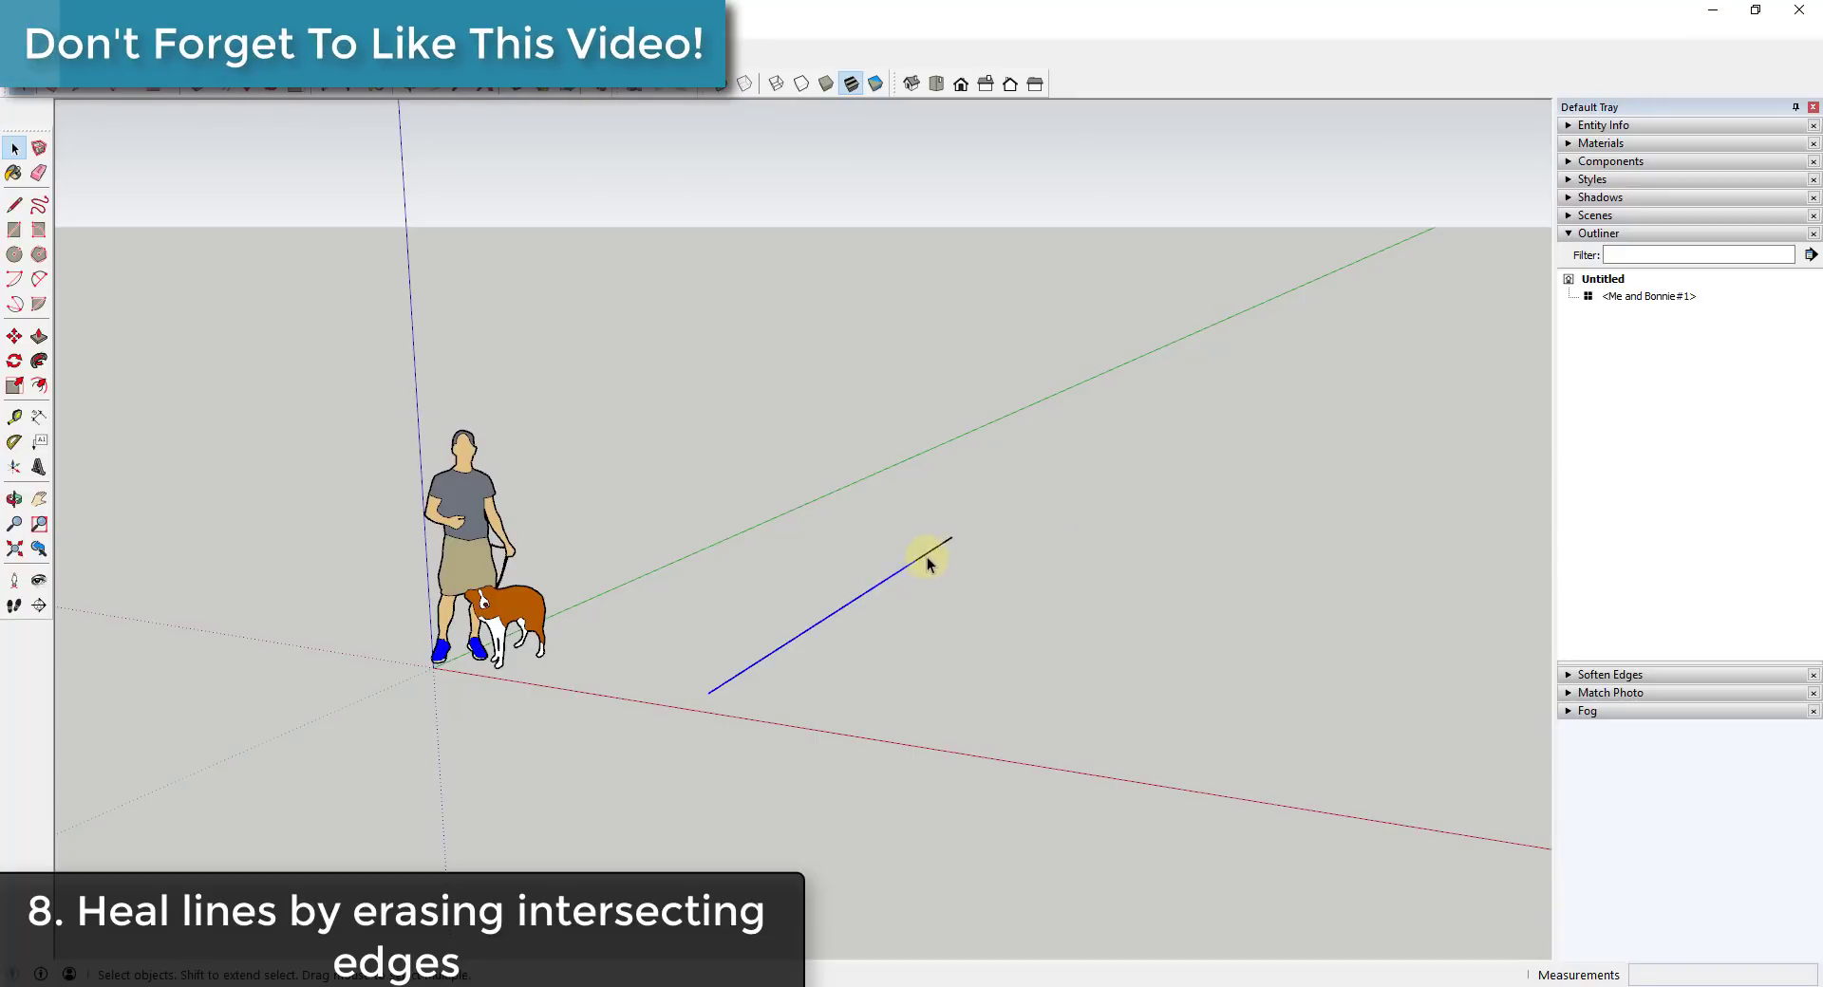
{"action": "left_click", "coordinate": [875, 596]}
{"action": "left_click", "coordinate": [932, 547]}
{"action": "scroll", "coordinate": [975, 558], "scroll_direction": "up", "scroll_amount": 3}
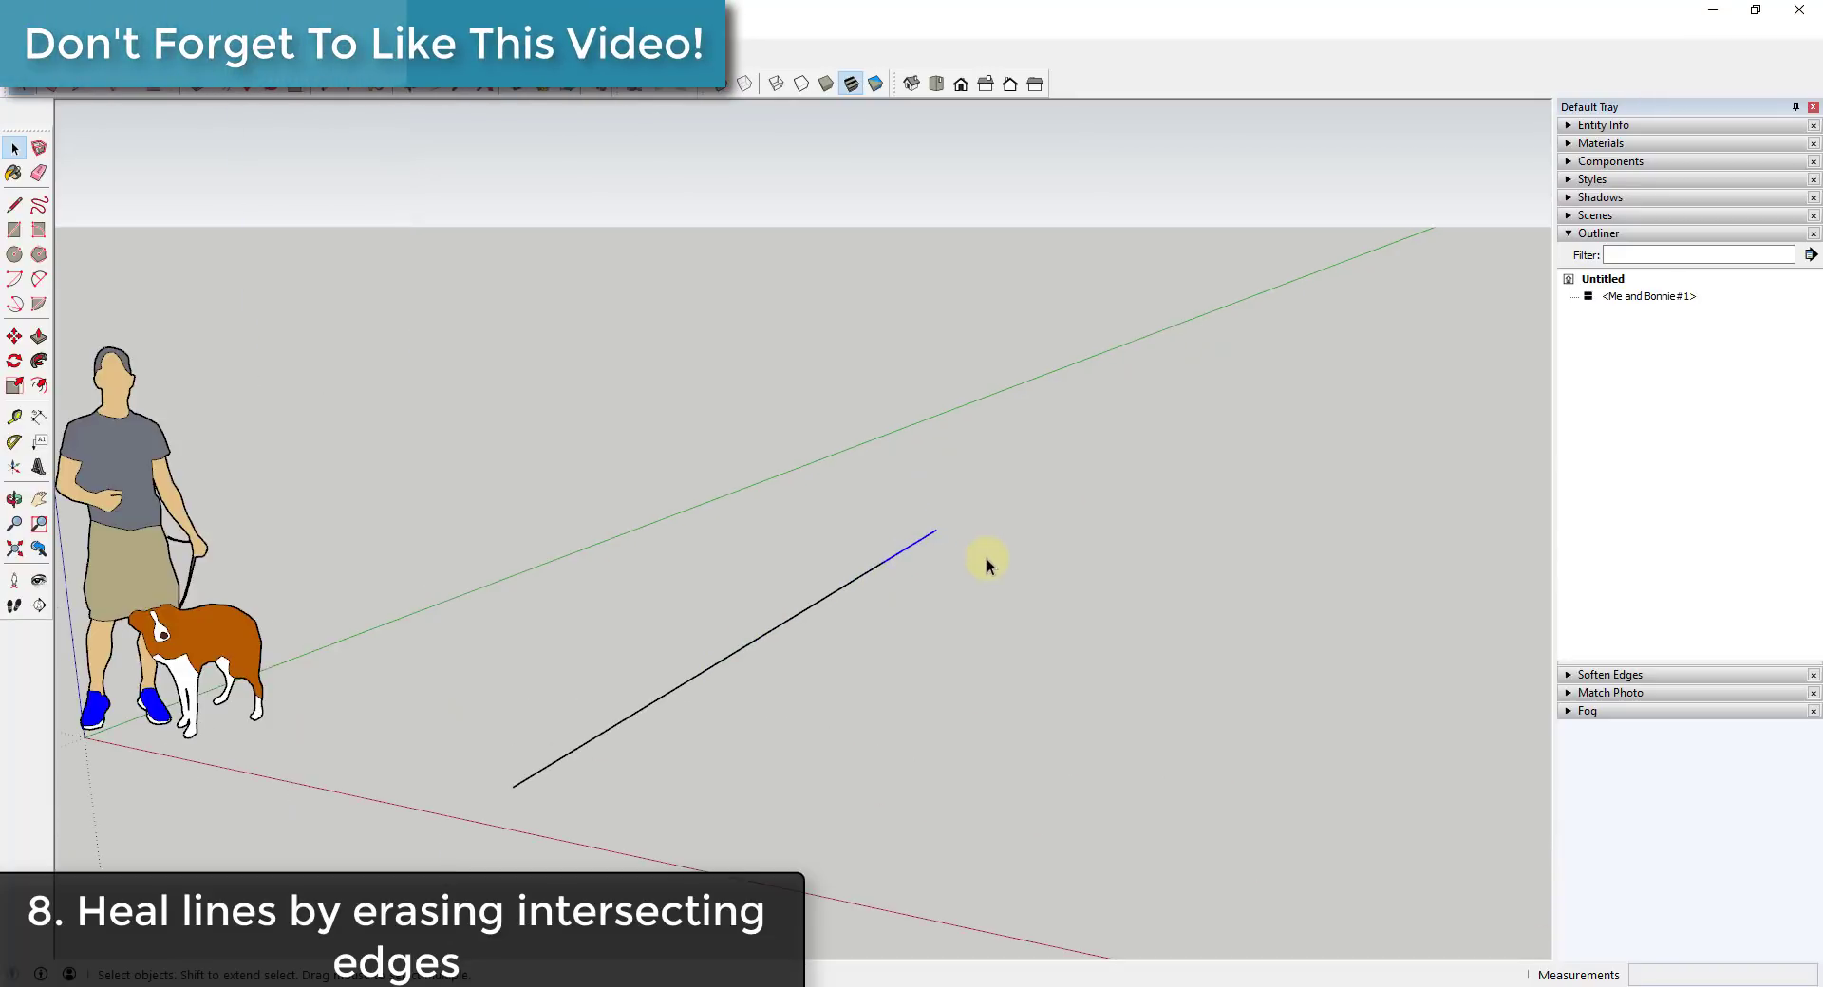
{"action": "left_click", "coordinate": [791, 624]}
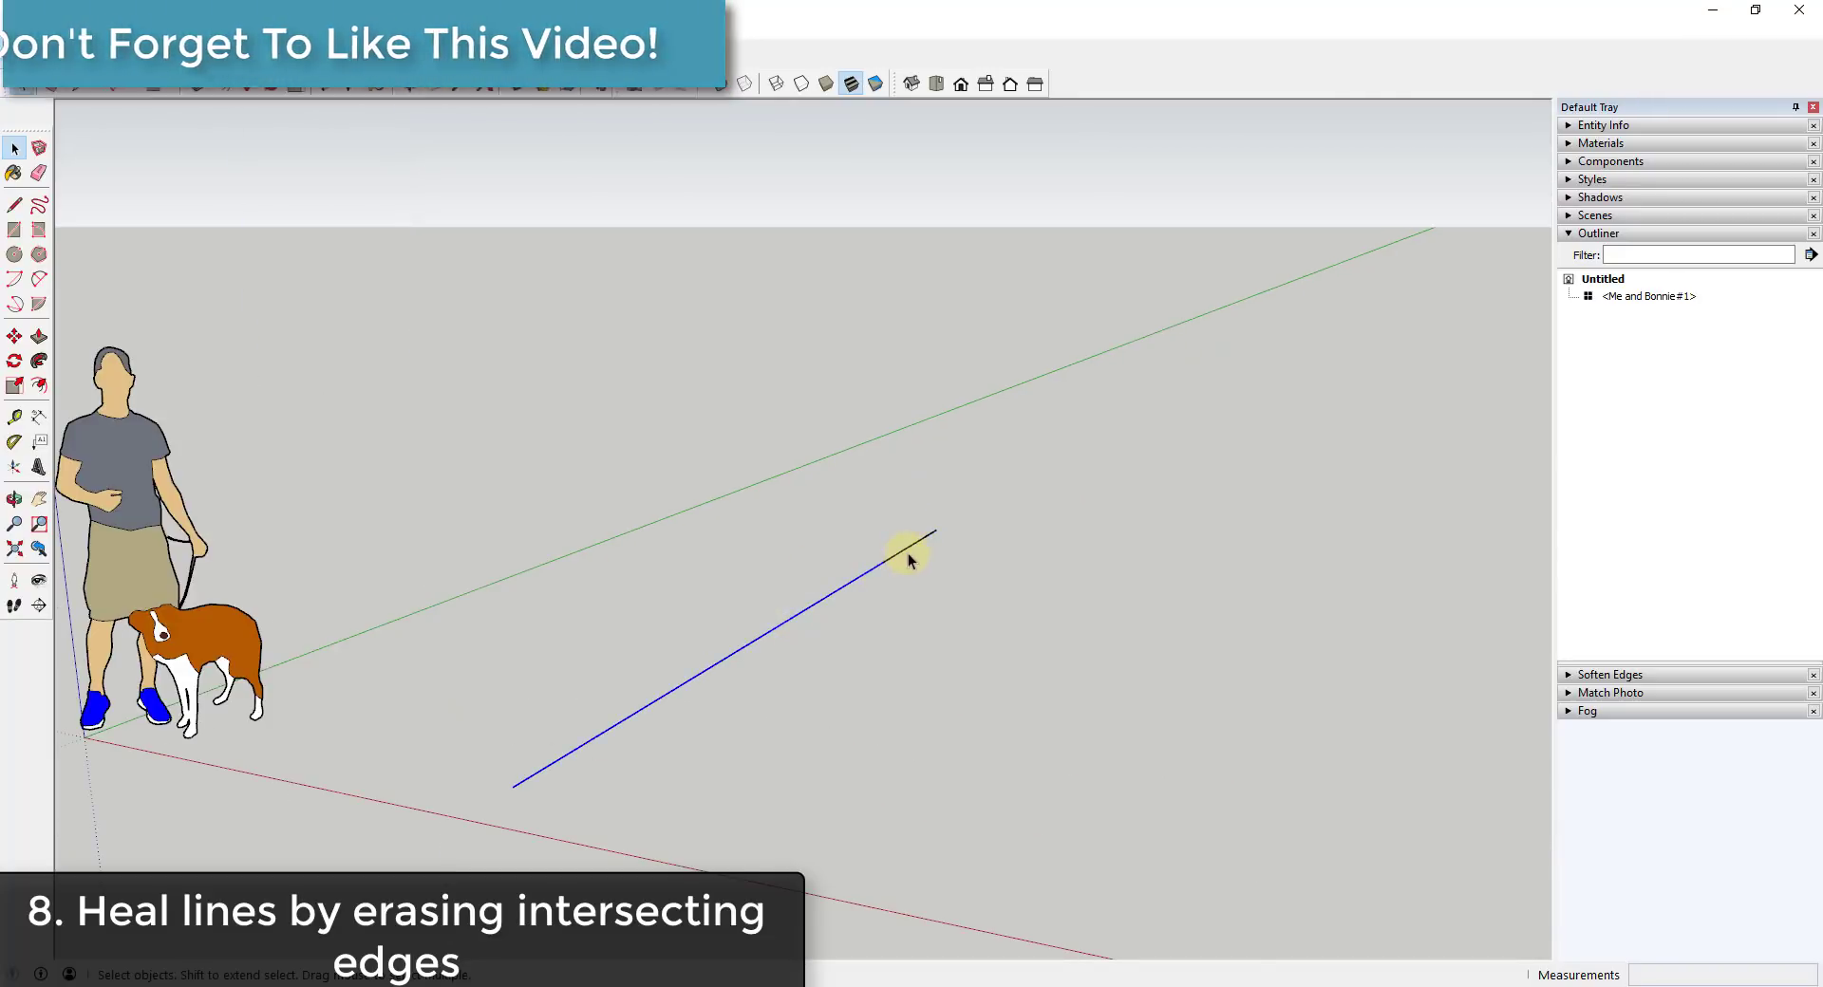
{"action": "left_click", "coordinate": [1579, 127]}
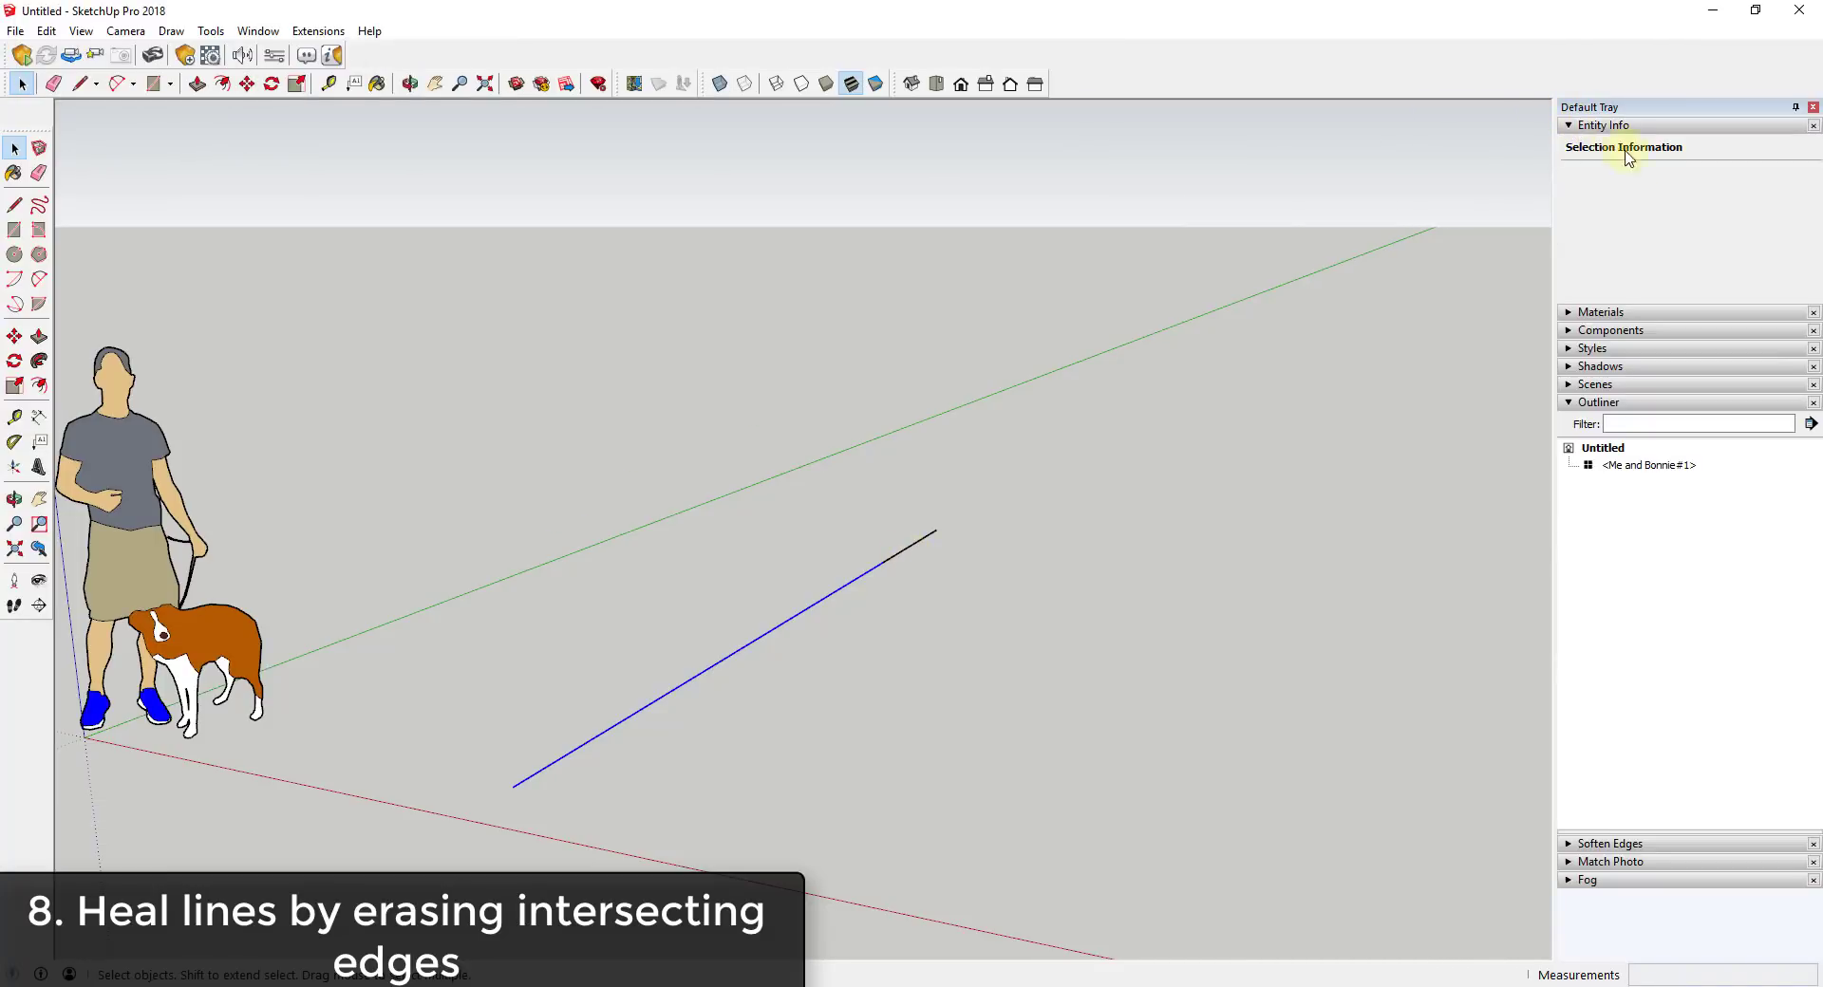
{"action": "left_click", "coordinate": [910, 546]}
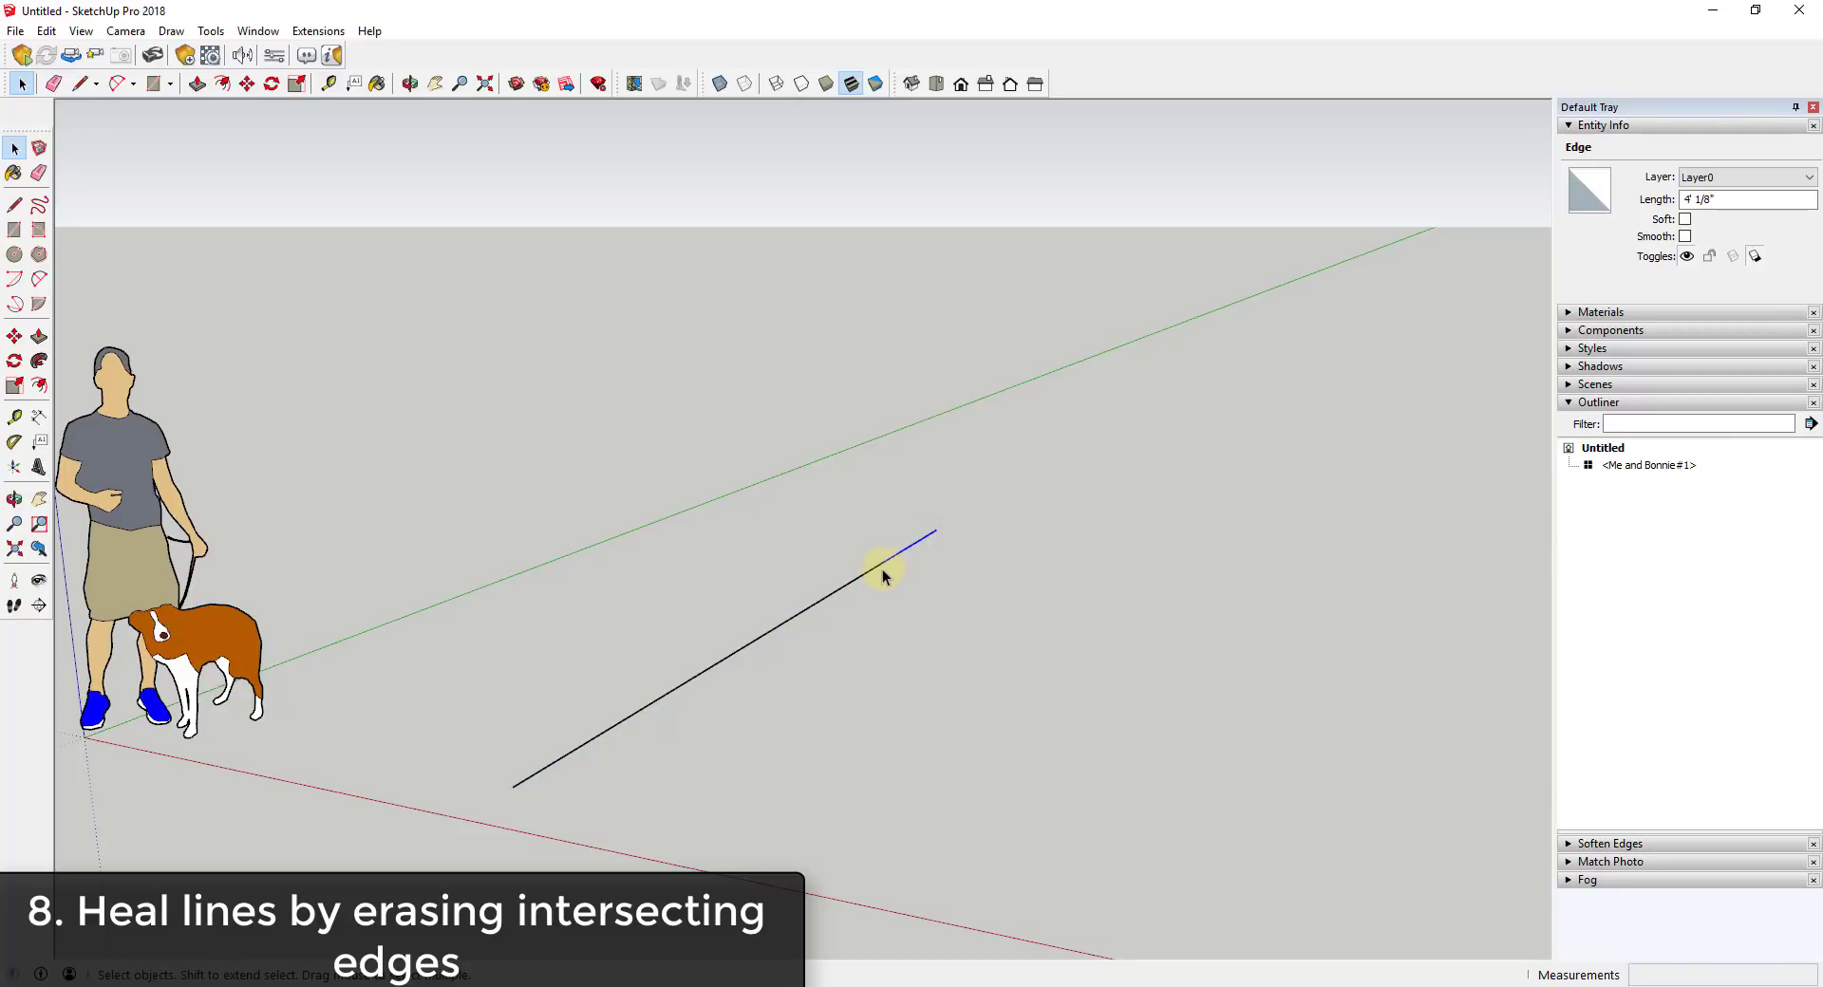
Step: Heal the two collinear segments by drawing a short red-axis edge from their shared endpoint and erasing it, and select the line
{"action": "key", "text": "l"}
{"action": "left_click", "coordinate": [882, 563]}
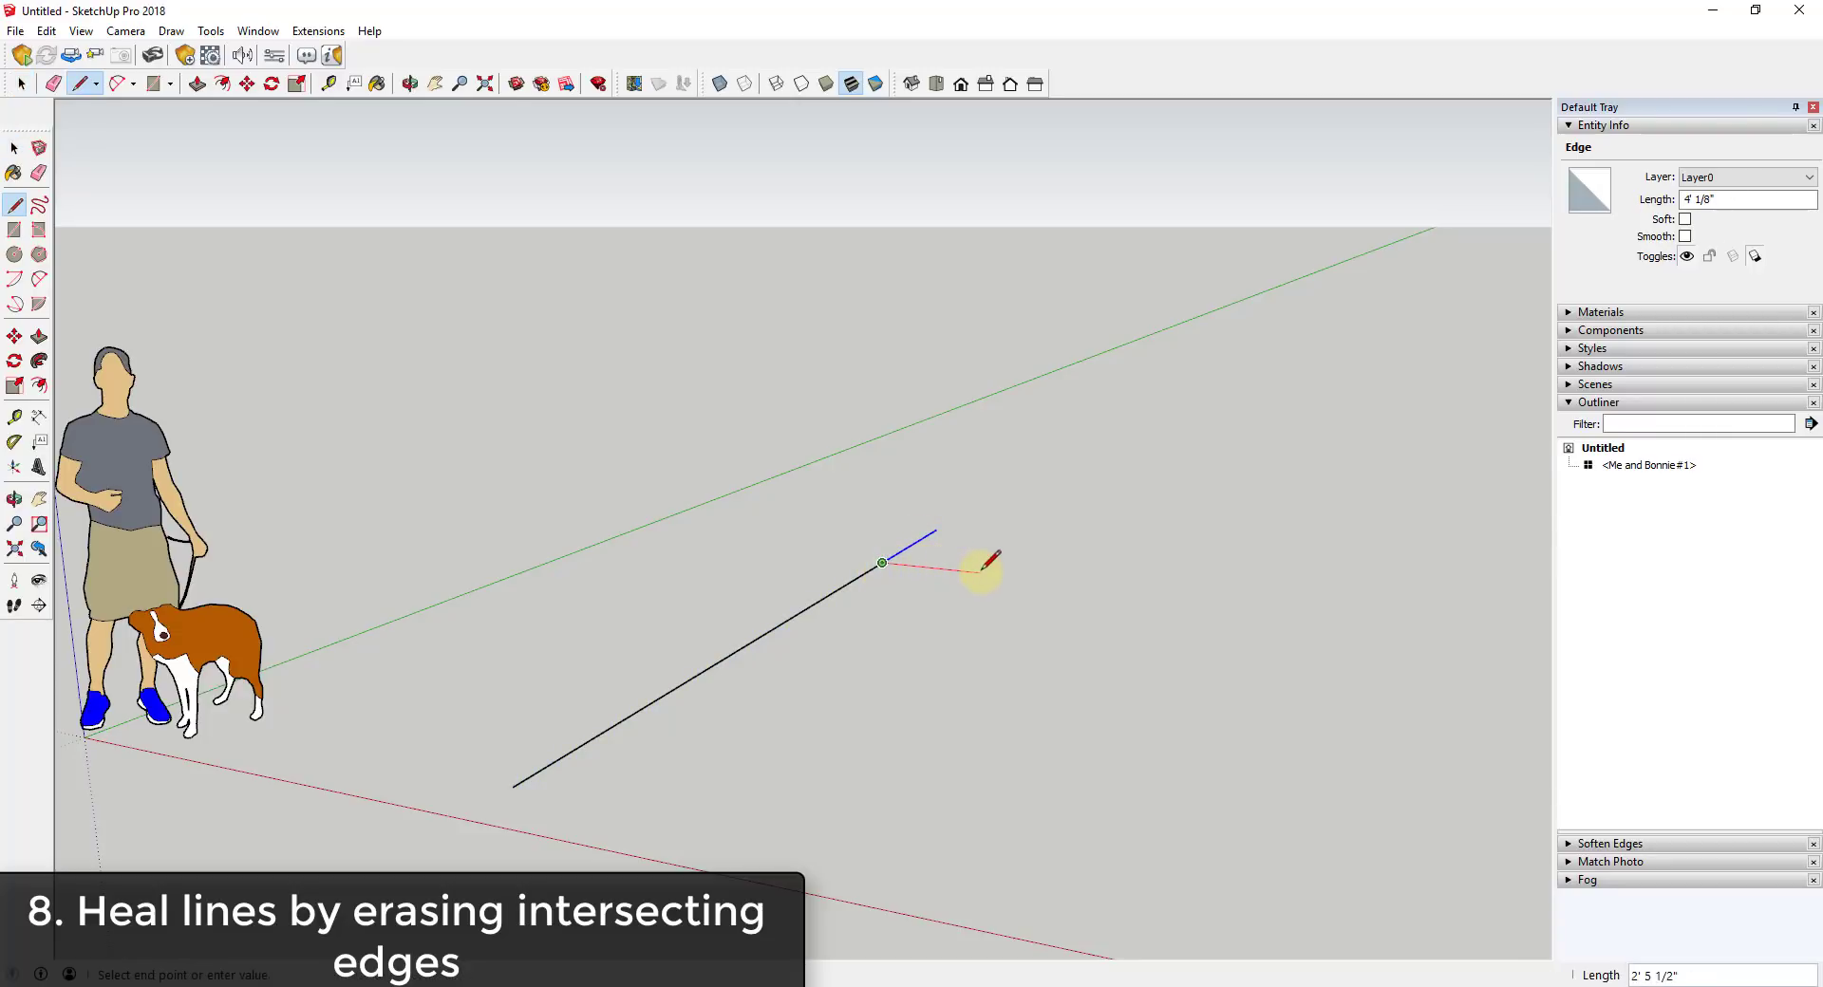
{"action": "key", "text": "e"}
{"action": "key", "text": "space"}
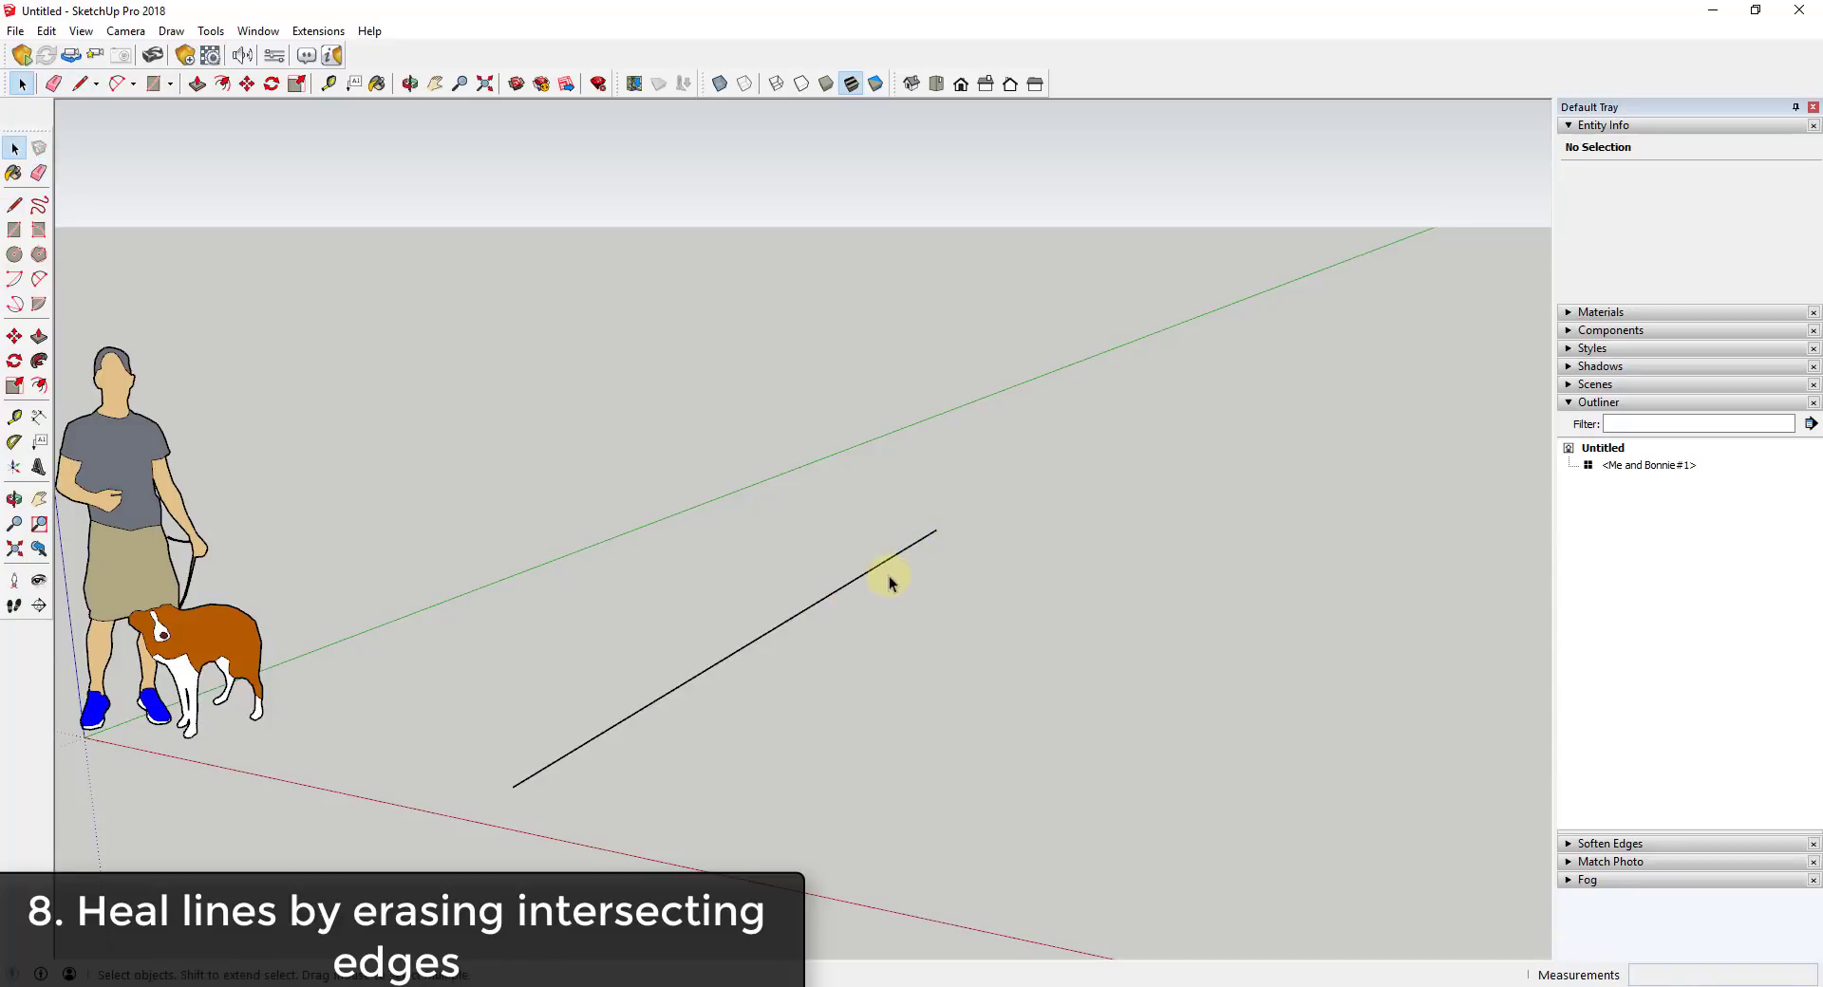
{"action": "left_click", "coordinate": [878, 568]}
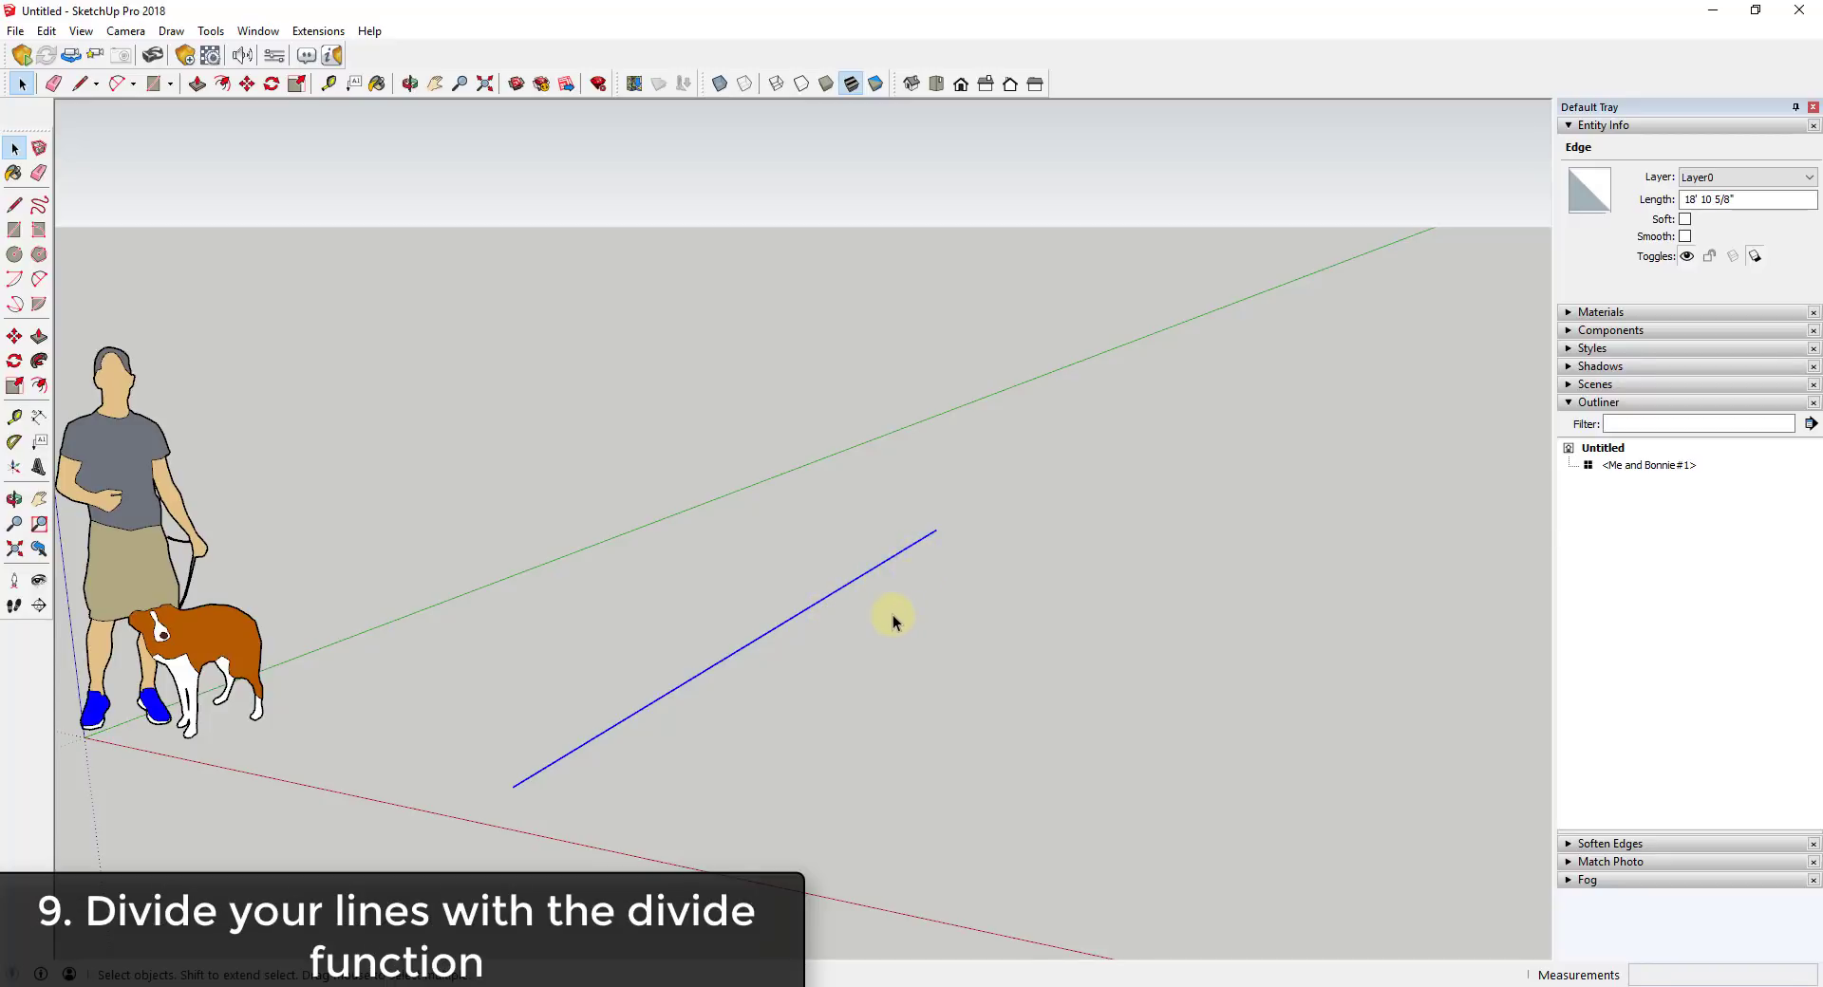
Step: Divide the full-length line into equal segments with the Divide function
{"action": "right_click", "coordinate": [774, 636]}
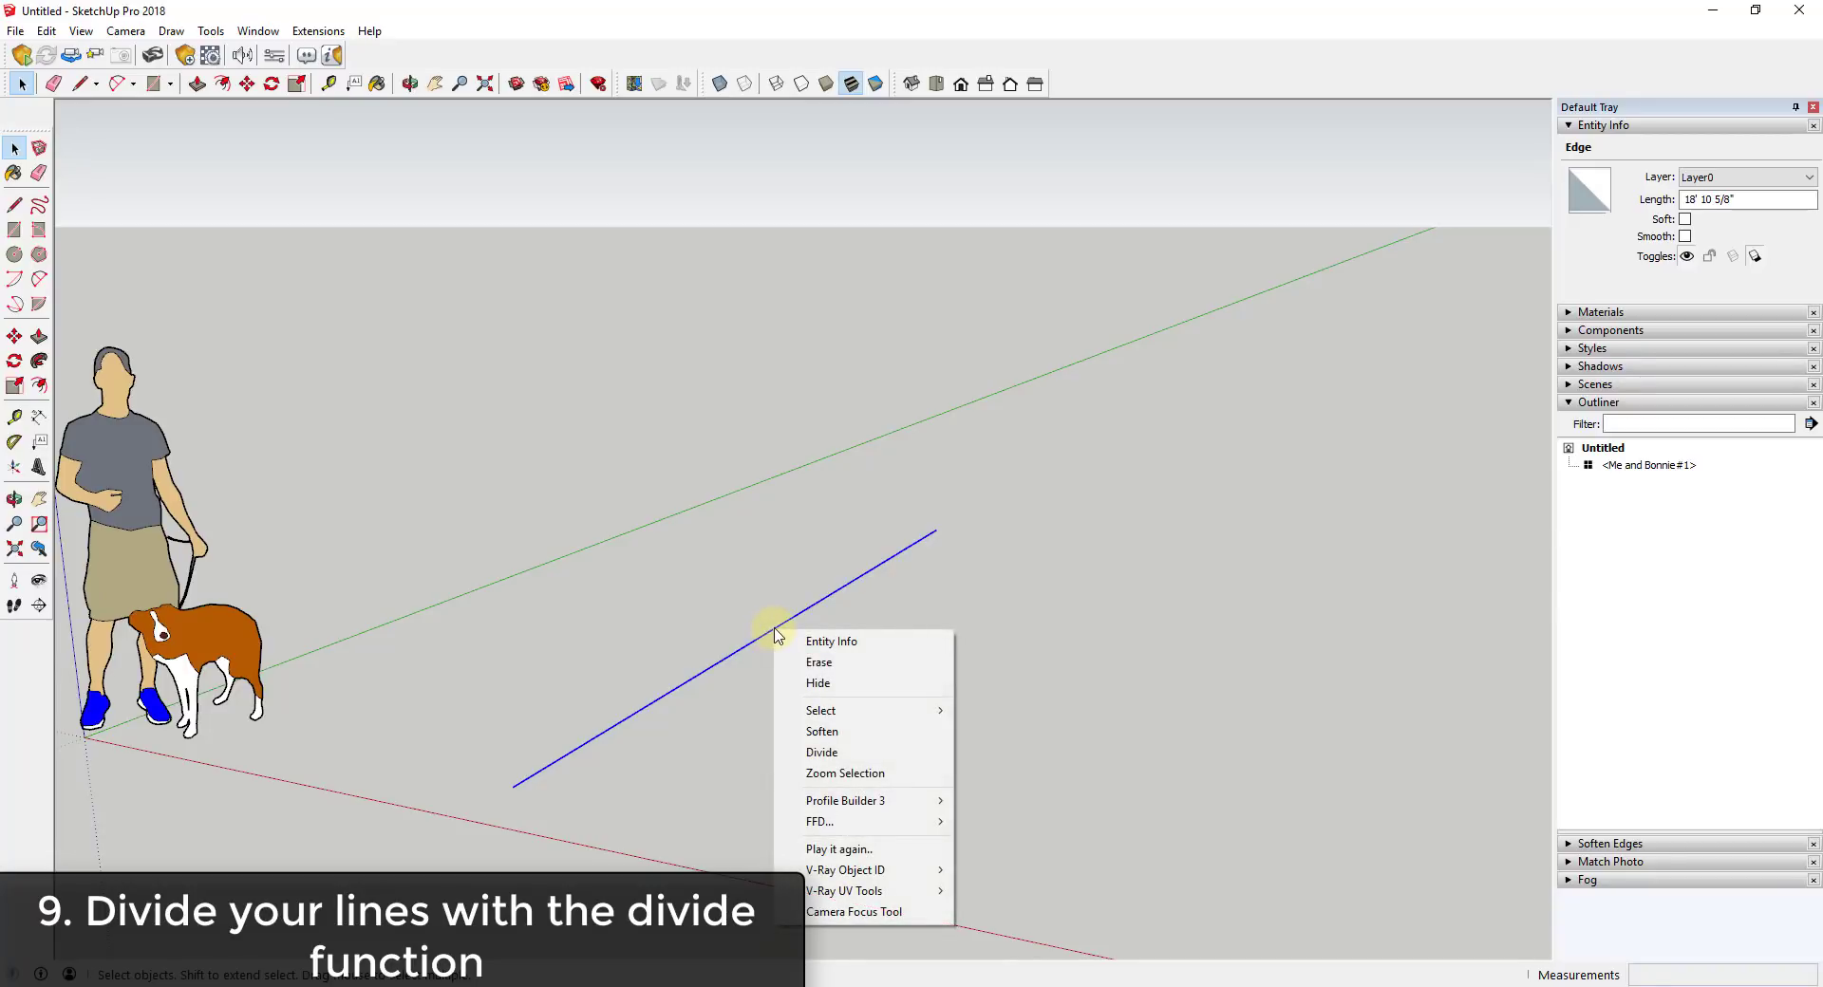
{"action": "left_click", "coordinate": [955, 593]}
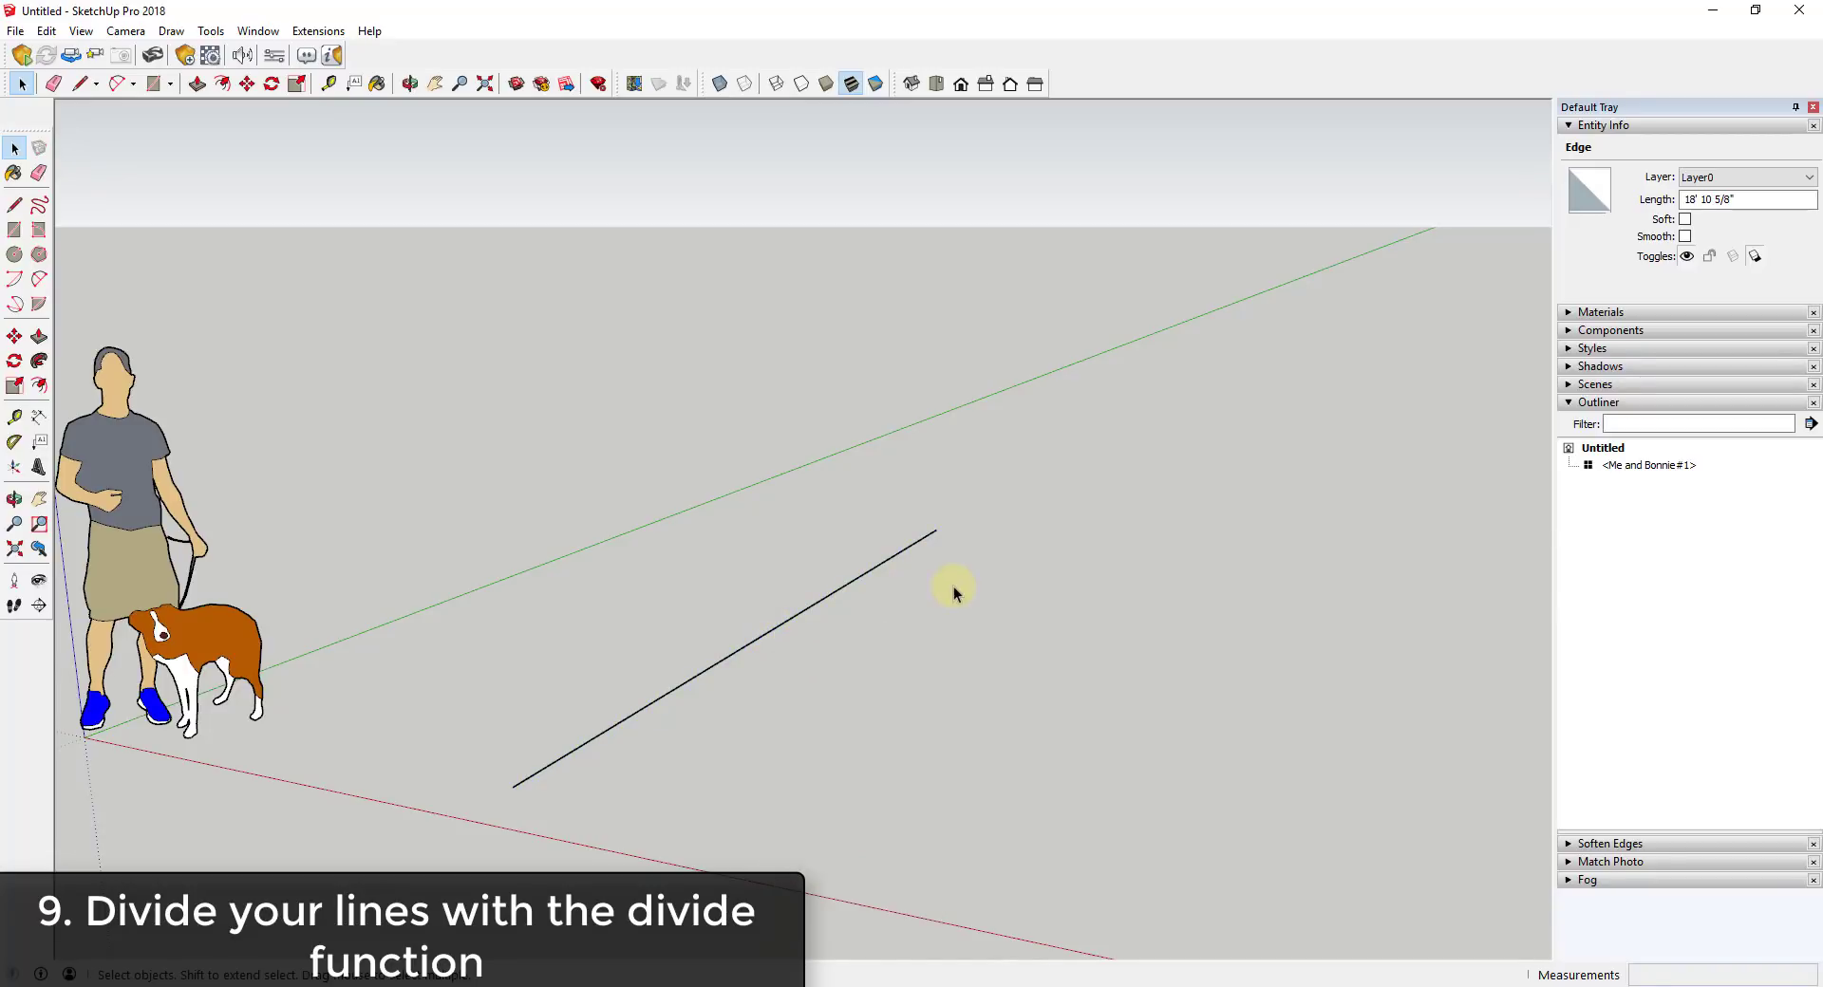
{"action": "left_click", "coordinate": [790, 620]}
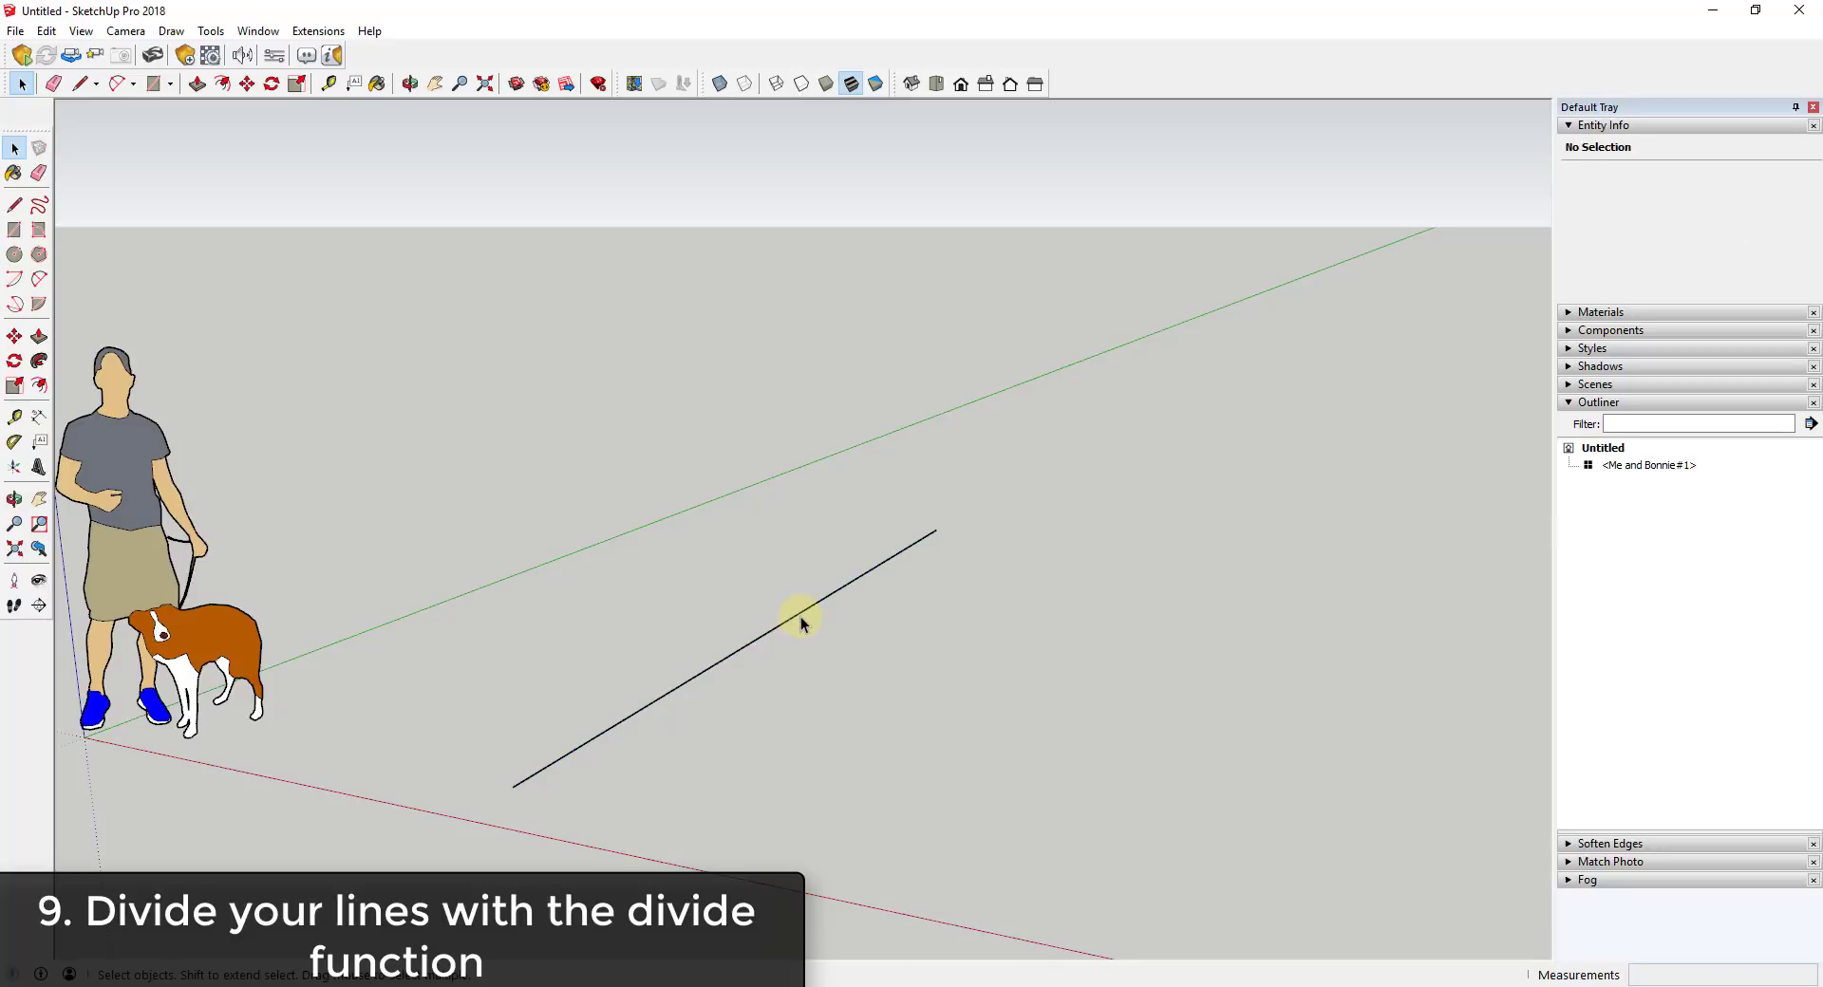
{"action": "right_click", "coordinate": [800, 620]}
{"action": "left_click", "coordinate": [855, 738]}
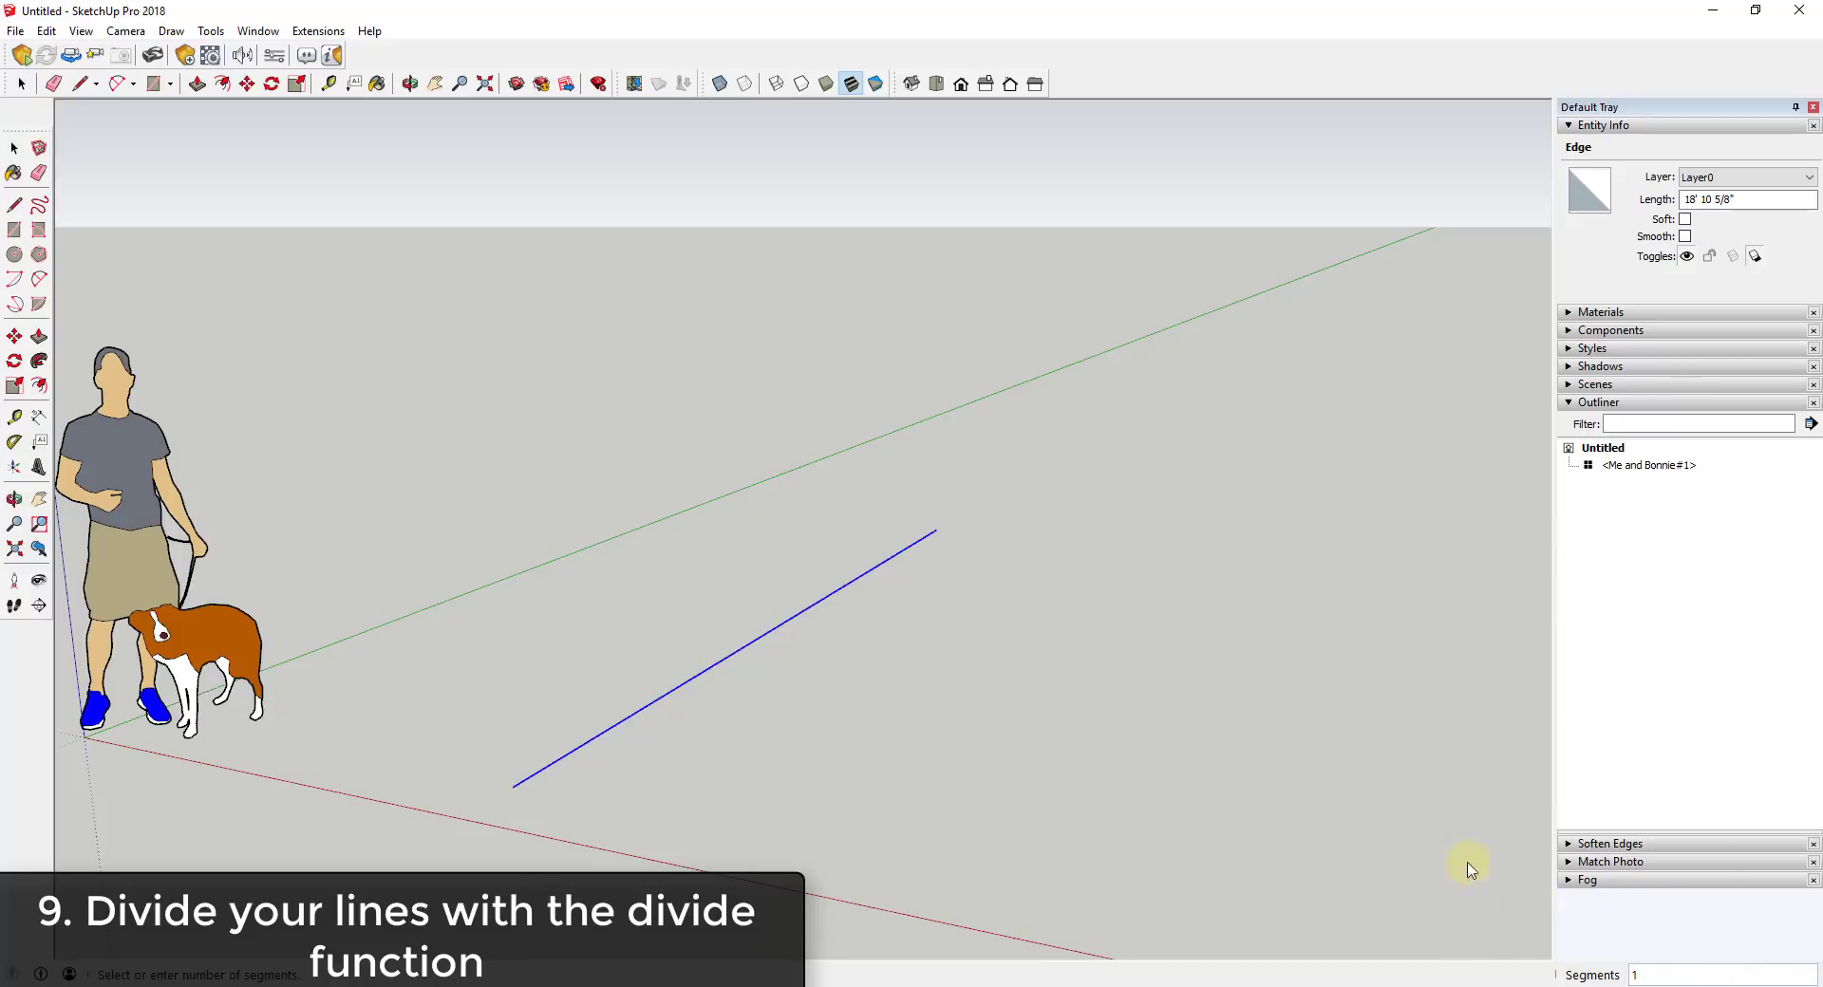
{"action": "left_click", "coordinate": [921, 561]}
Step: Select the segments of the divided line one after another to examine their extent and lengths
{"action": "left_click", "coordinate": [891, 561]}
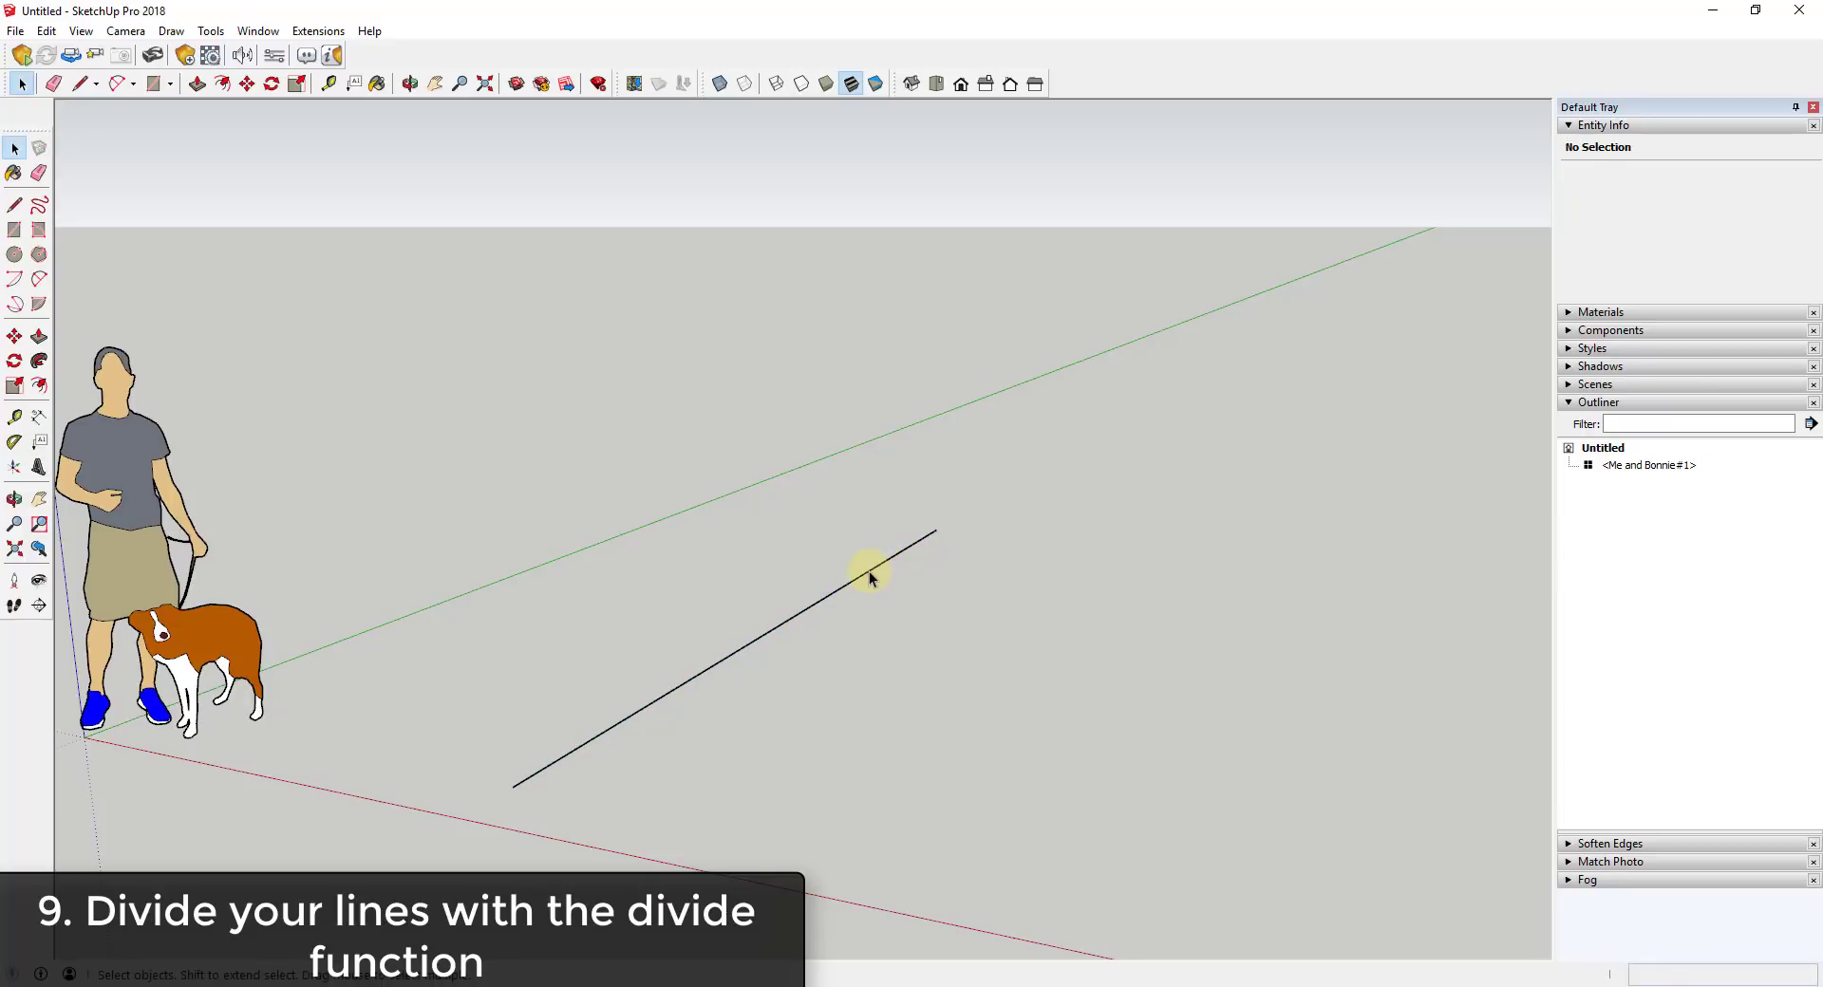
{"action": "left_click", "coordinate": [835, 588]}
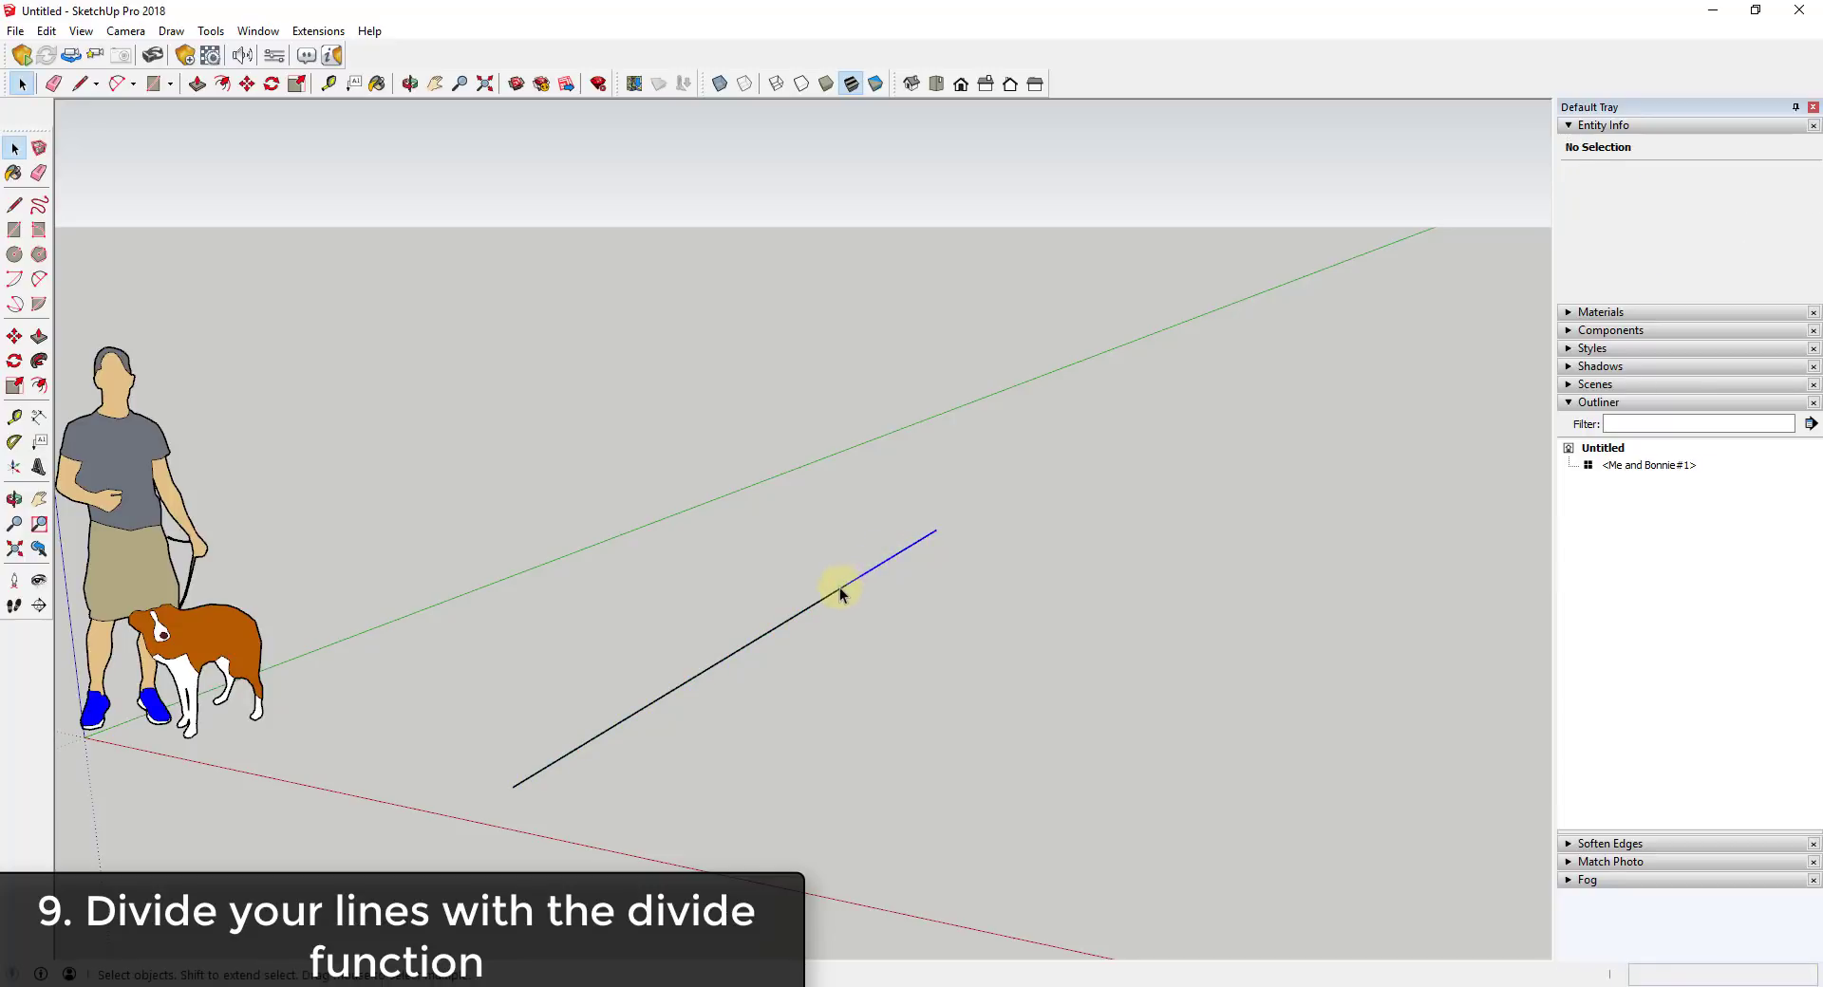
{"action": "left_click", "coordinate": [617, 719]}
{"action": "left_click", "coordinate": [740, 657]}
{"action": "left_click", "coordinate": [742, 656]}
{"action": "left_click", "coordinate": [696, 678]}
{"action": "left_click", "coordinate": [749, 642]}
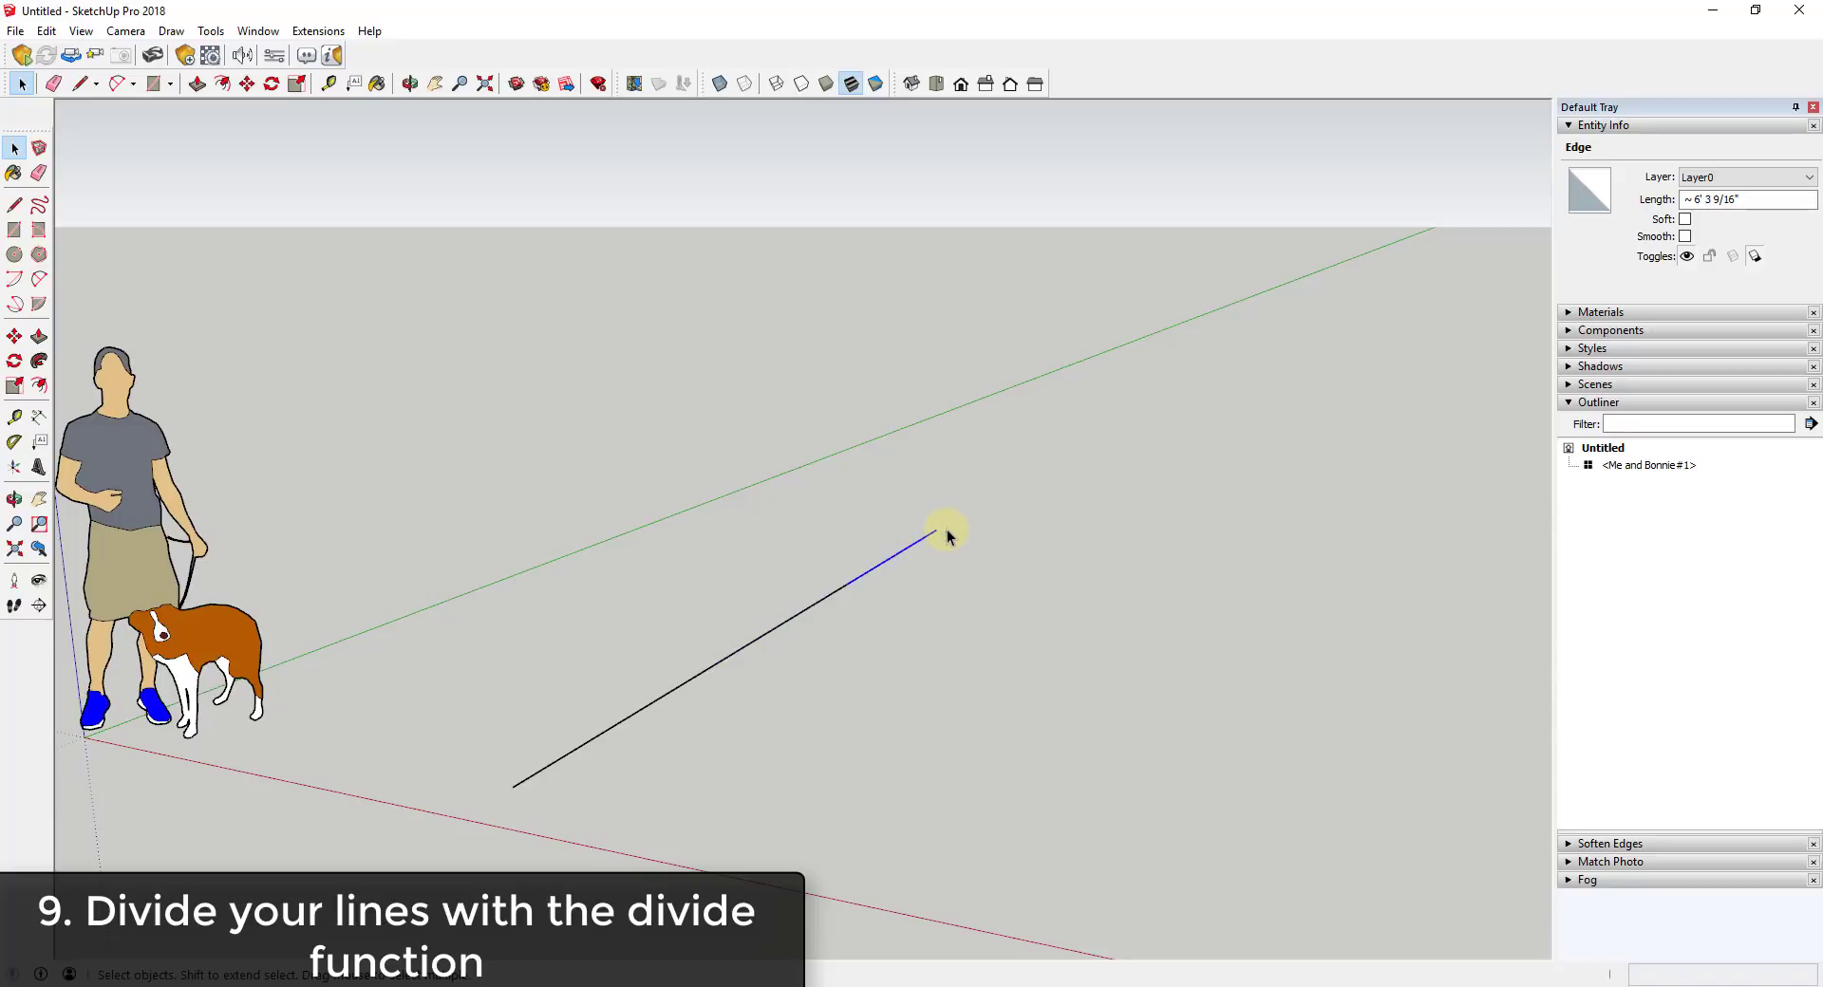